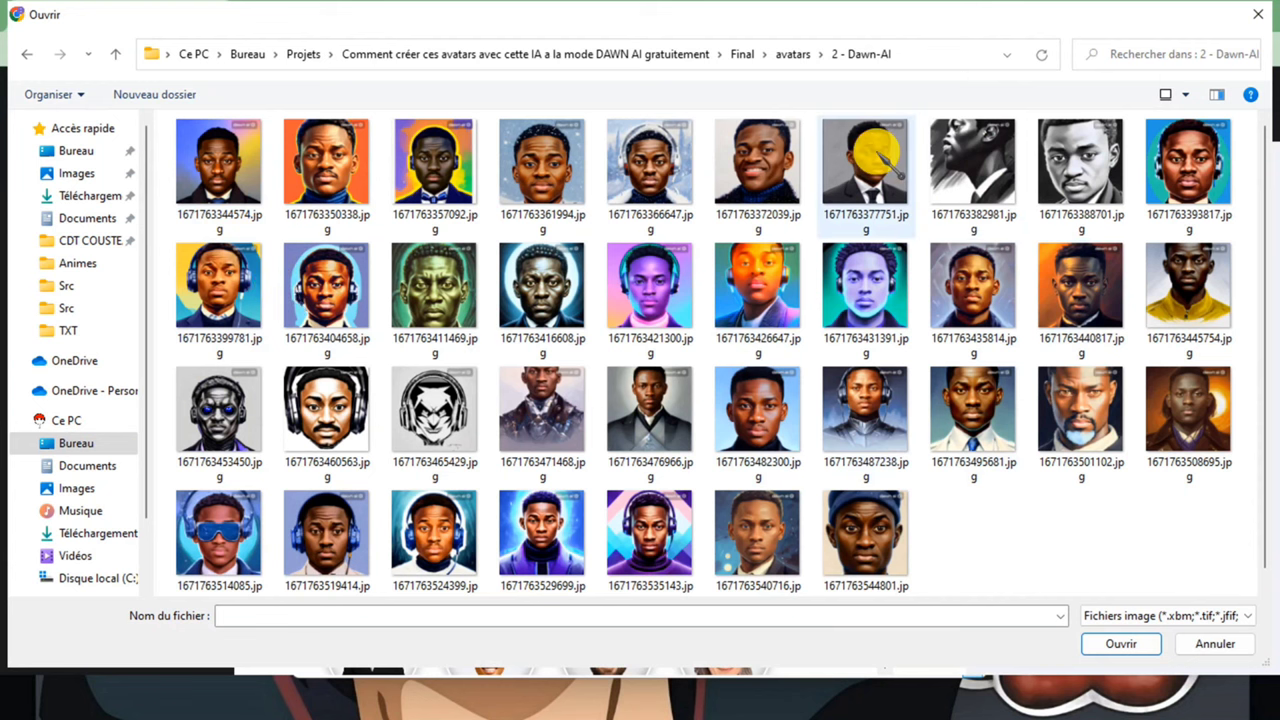
# - Upload the avatar image 1671763377751.jpg as the presenter and set the script language to French (France)
pyautogui.doubleClick(866, 160)
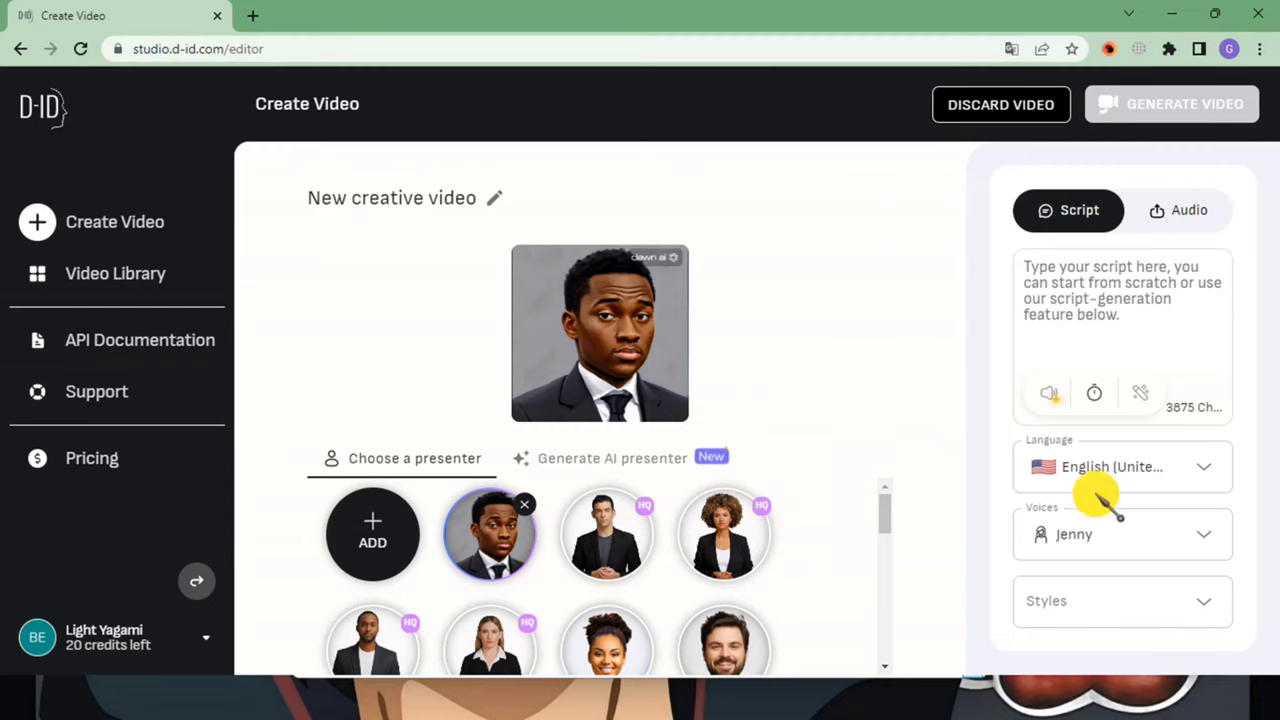
pyautogui.click(1097, 467)
pyautogui.write('fre')
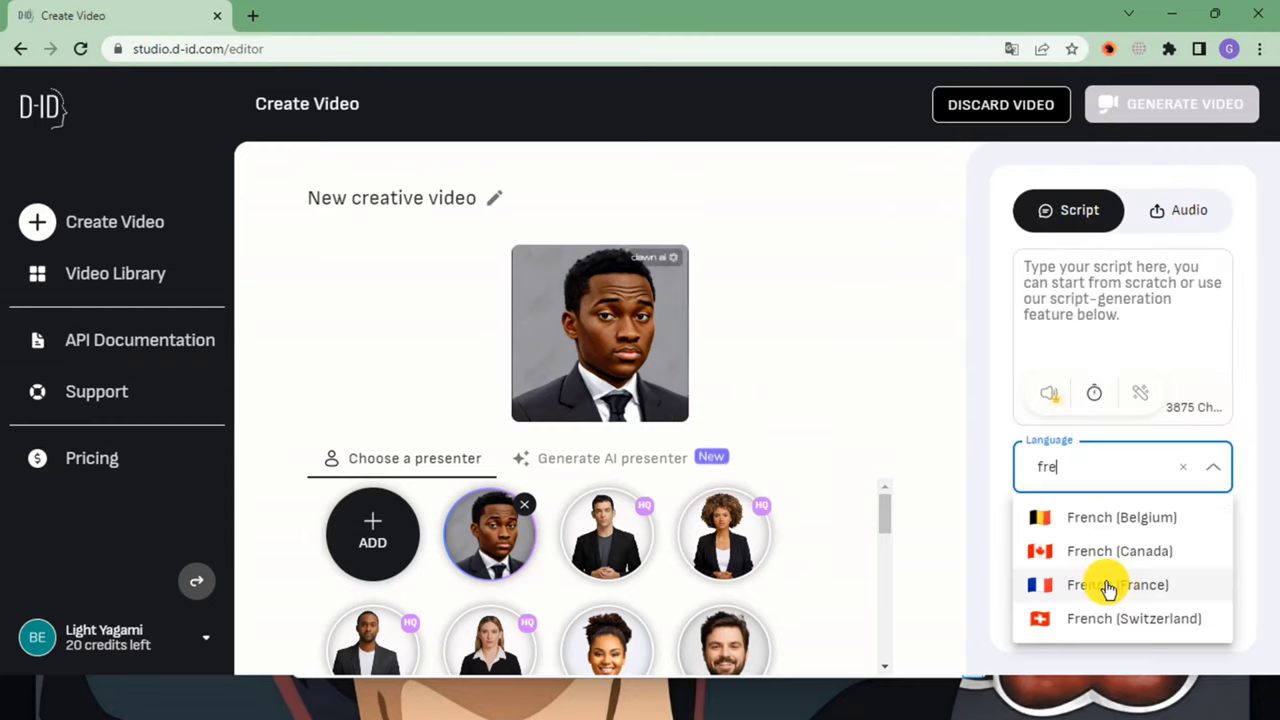
pyautogui.click(1113, 588)
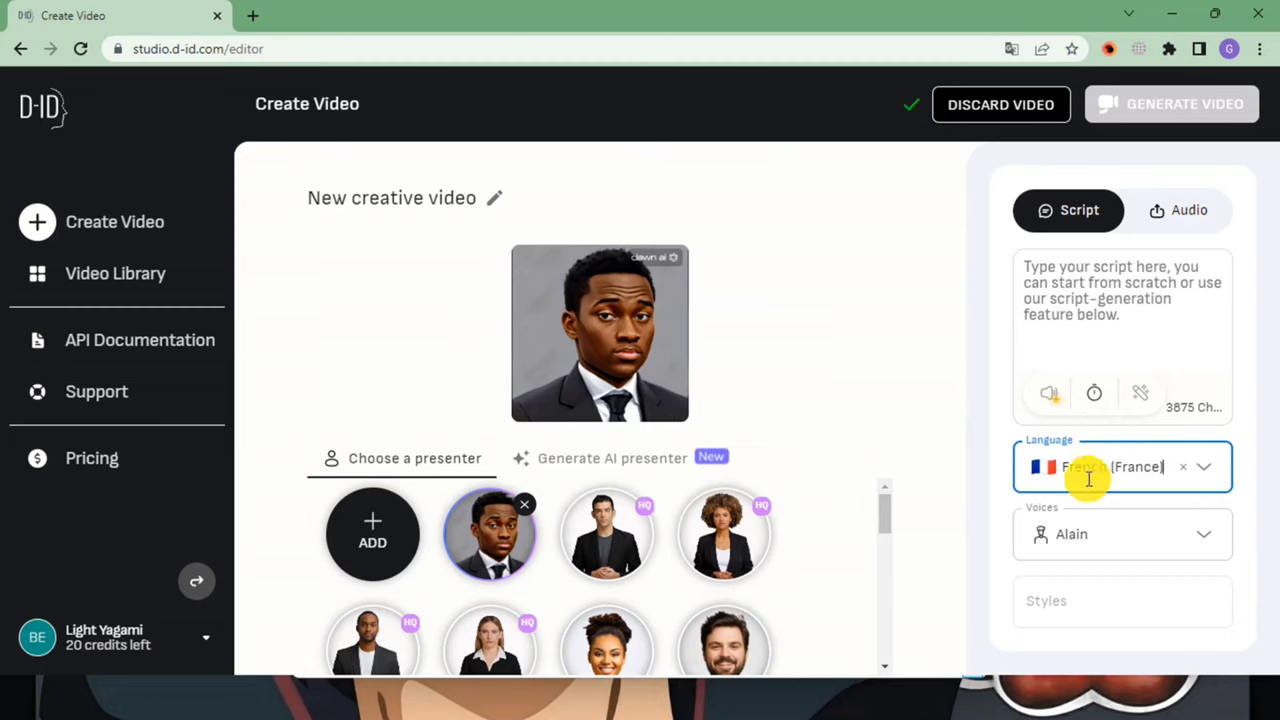
# - Write the script "Bonjour et bienvenu dans cette nouvelle vidéo." followed by a "Je suis" sentence with the speaker's name, and listen to its voice preview
pyautogui.click(1045, 272)
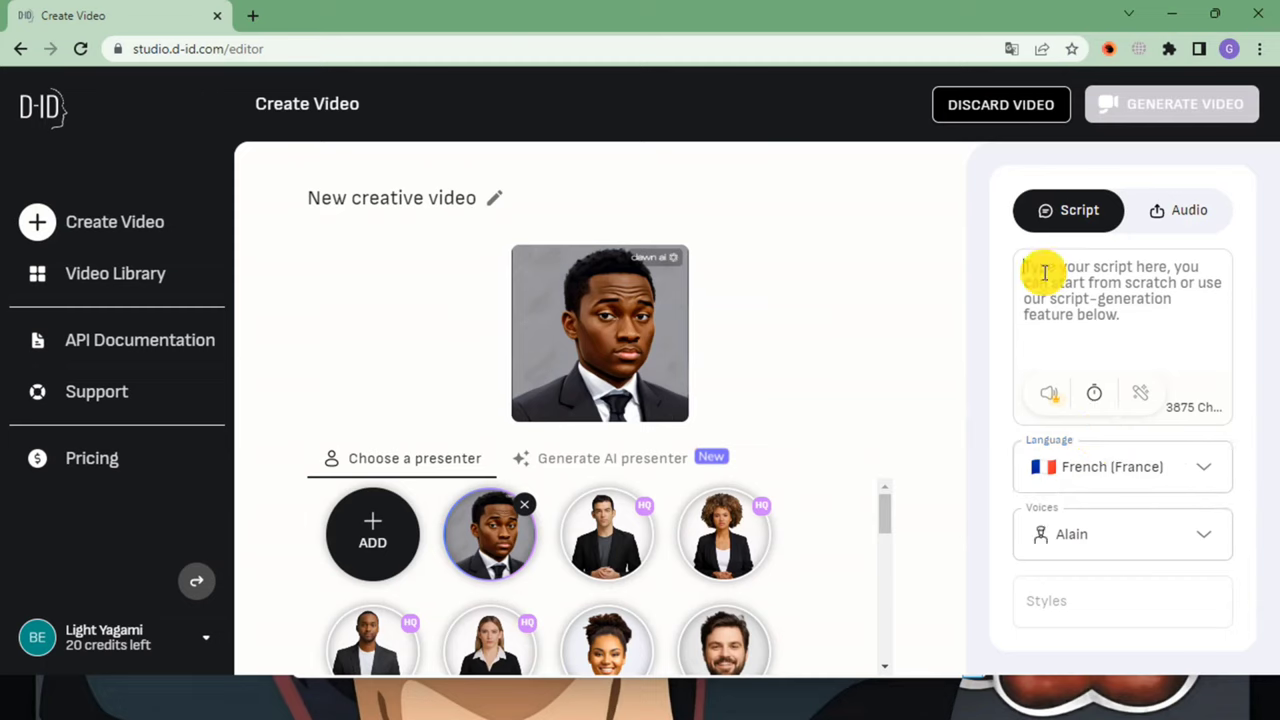
pyautogui.write('B')
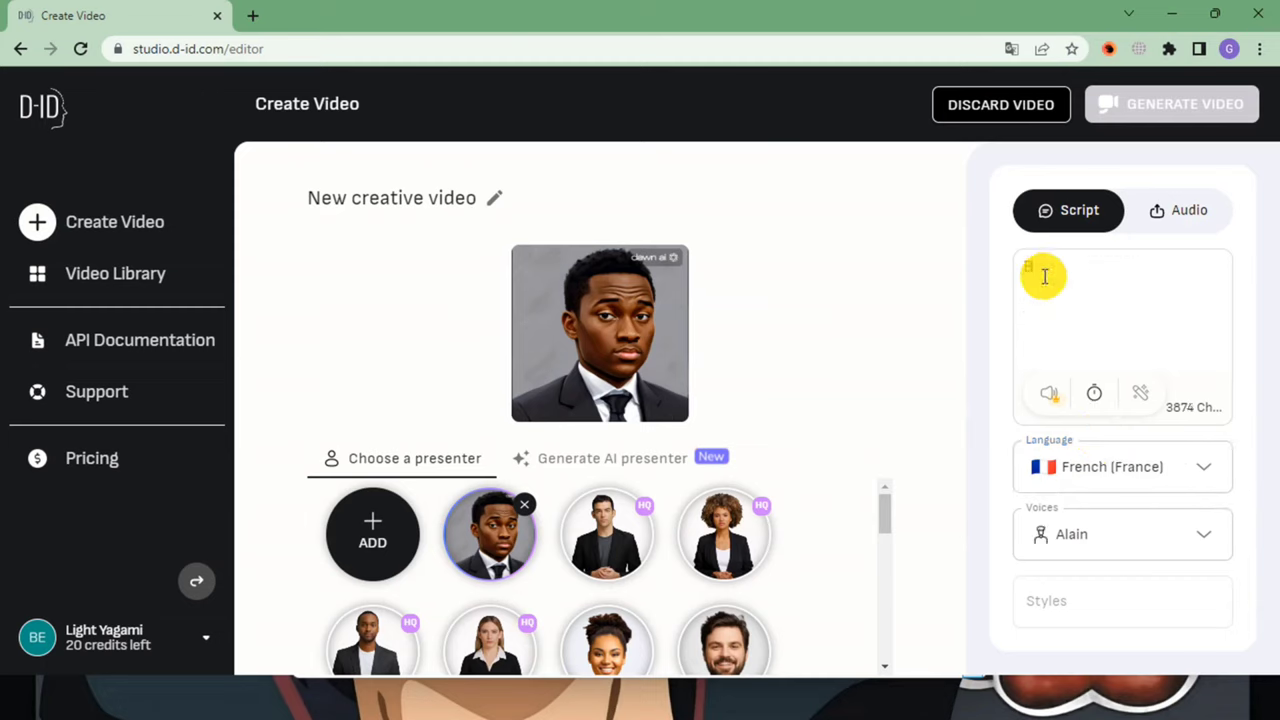
pyautogui.write('onjour')
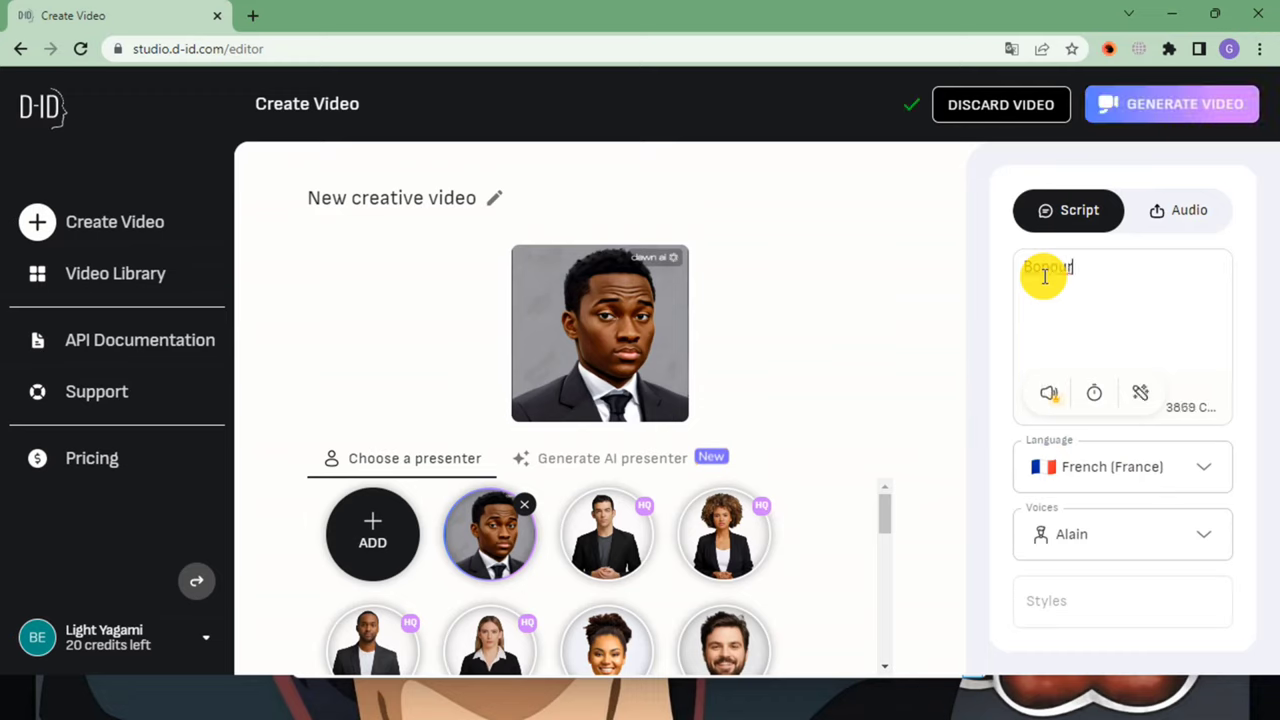
pyautogui.press('BackSpace')
pyautogui.press('BackSpace')
pyautogui.press('BackSpace')
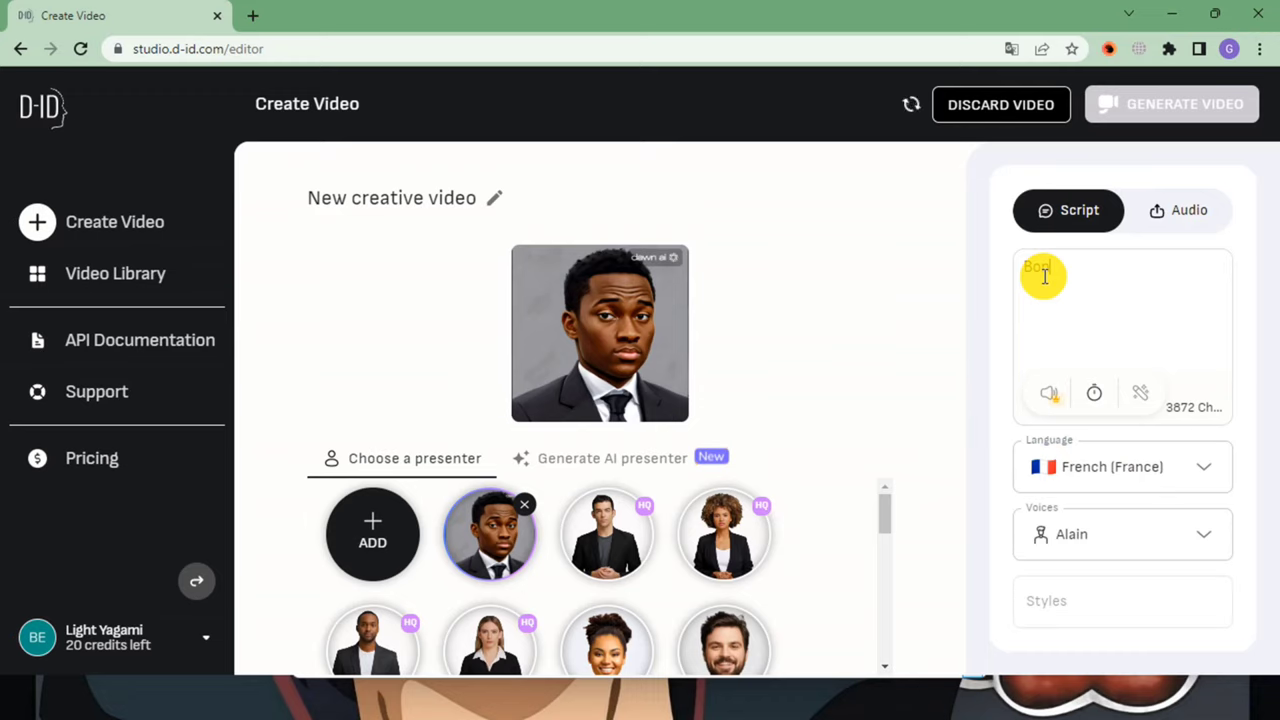
pyautogui.write('jour et bienvenu dans cette nouvelle vidéo. Je suis Light')
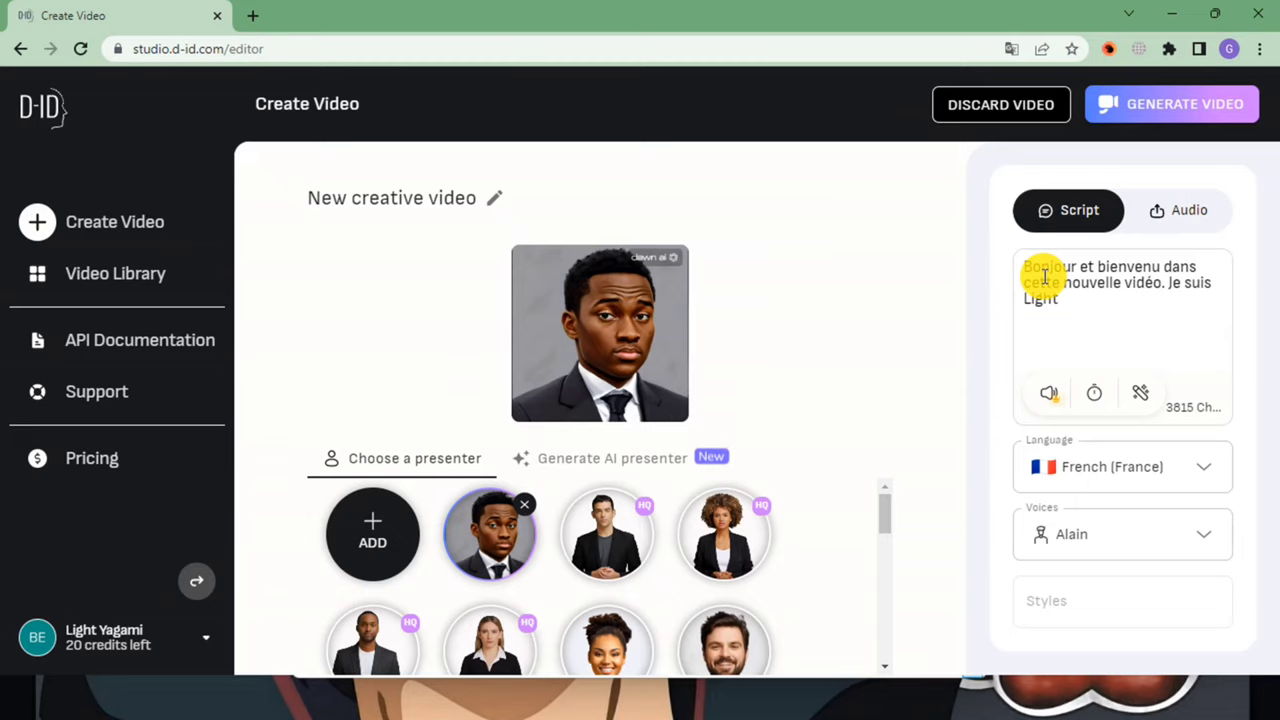
pyautogui.write('.')
pyautogui.click(1050, 395)
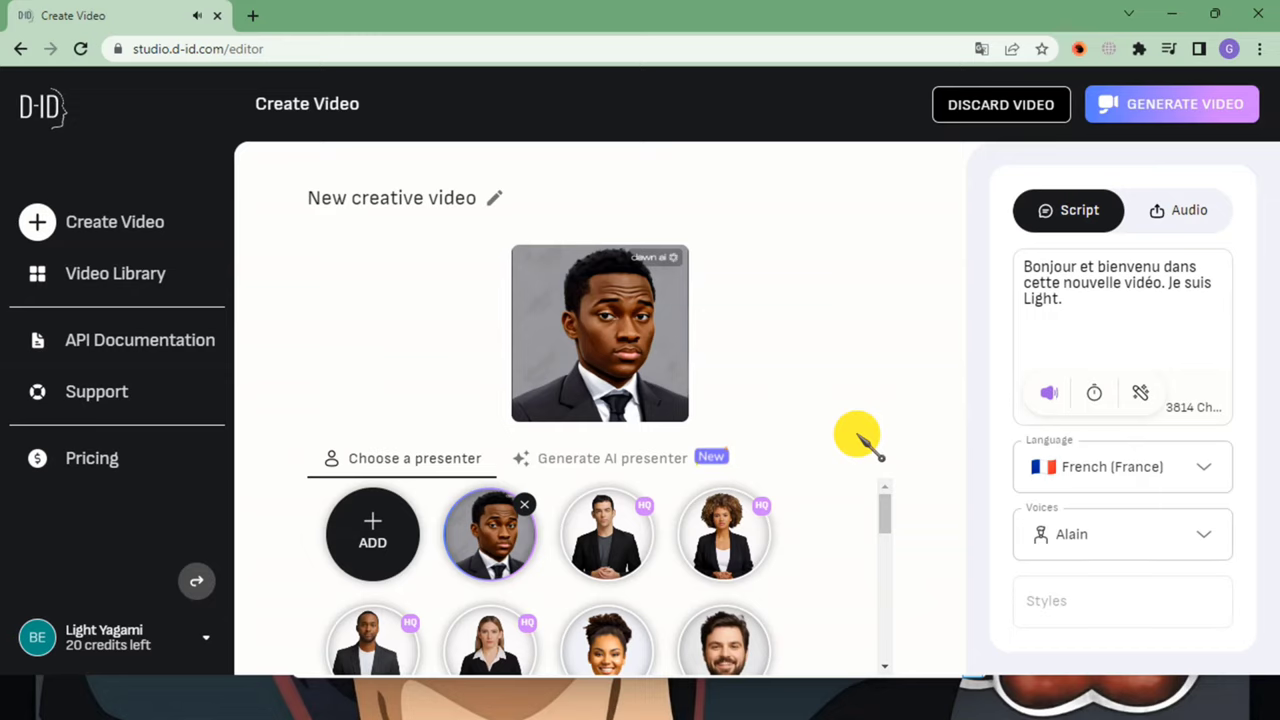
# - Look through the female and male French voices available for the presenter
pyautogui.click(1208, 535)
pyautogui.scroll(-2, 1090, 390)
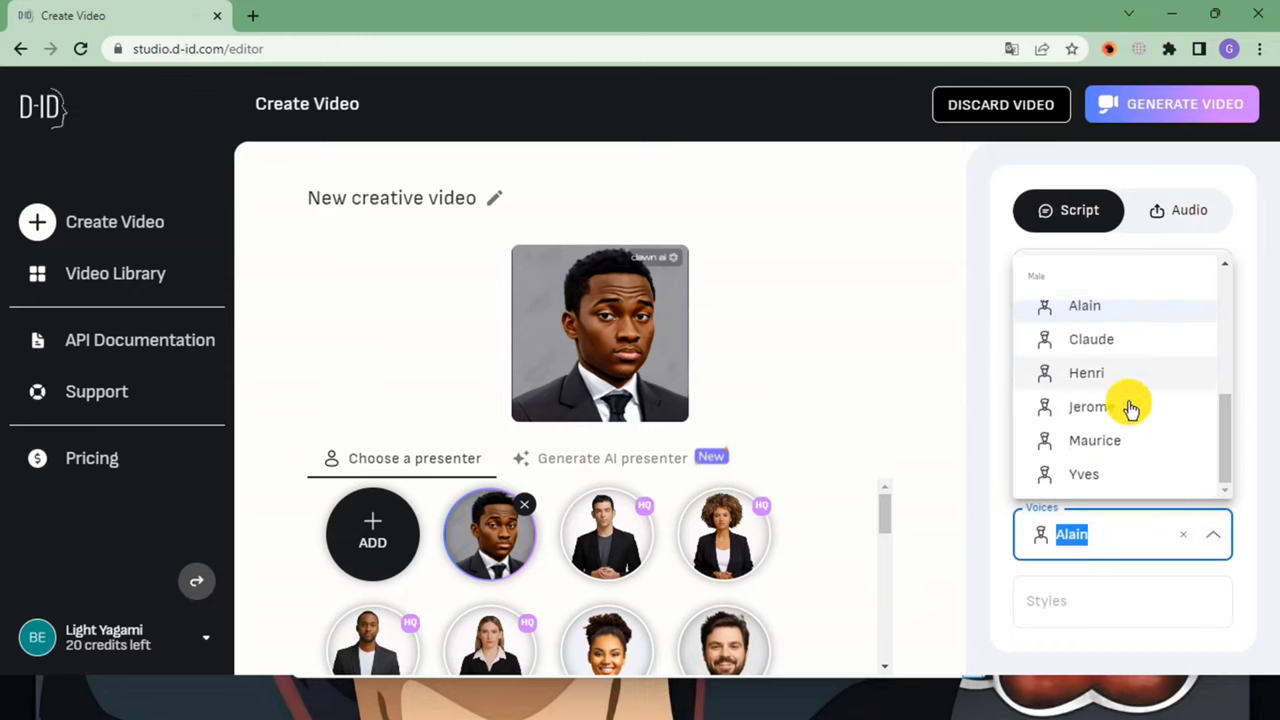
pyautogui.scroll(1, 1090, 440)
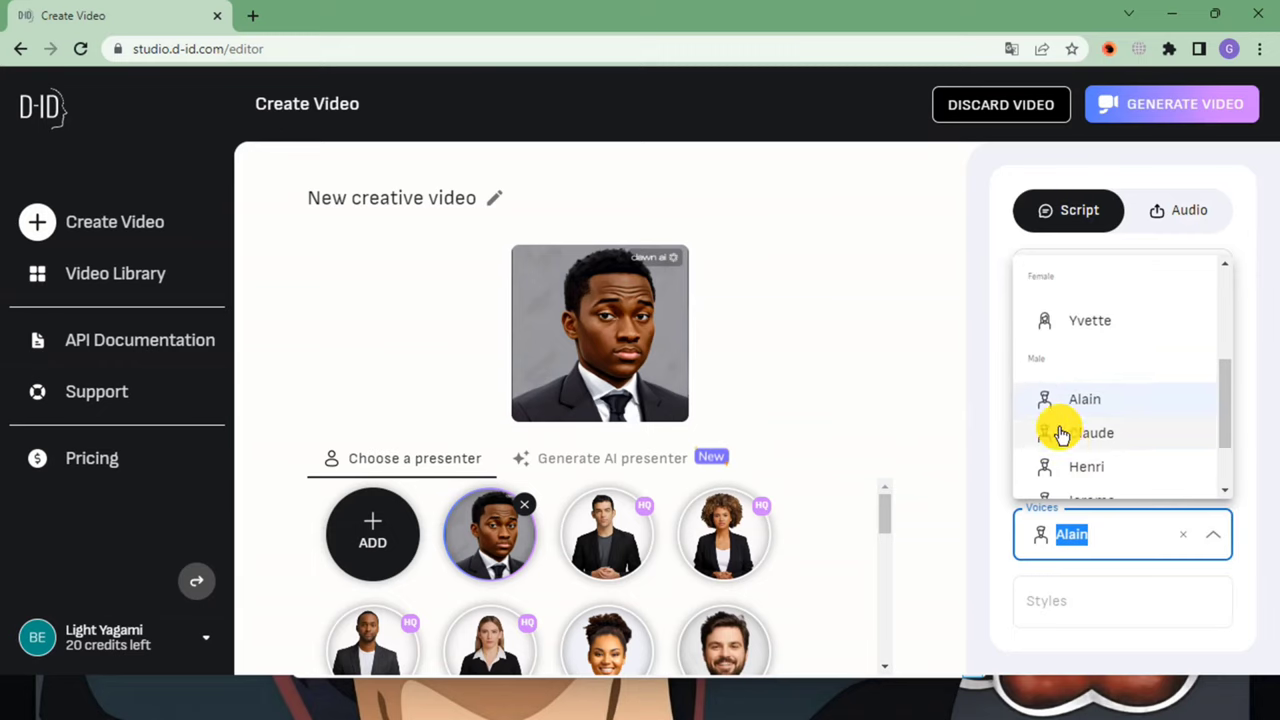
pyautogui.scroll(1, 1100, 440)
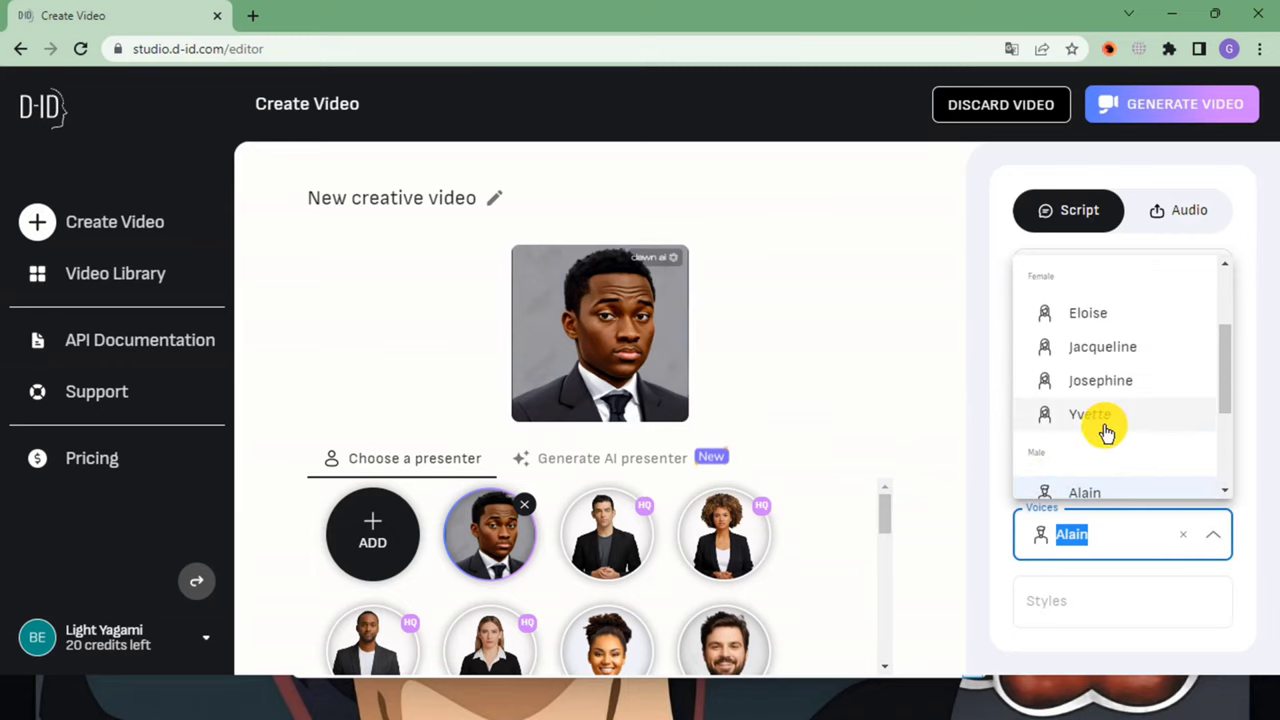
pyautogui.scroll(3, 1100, 420)
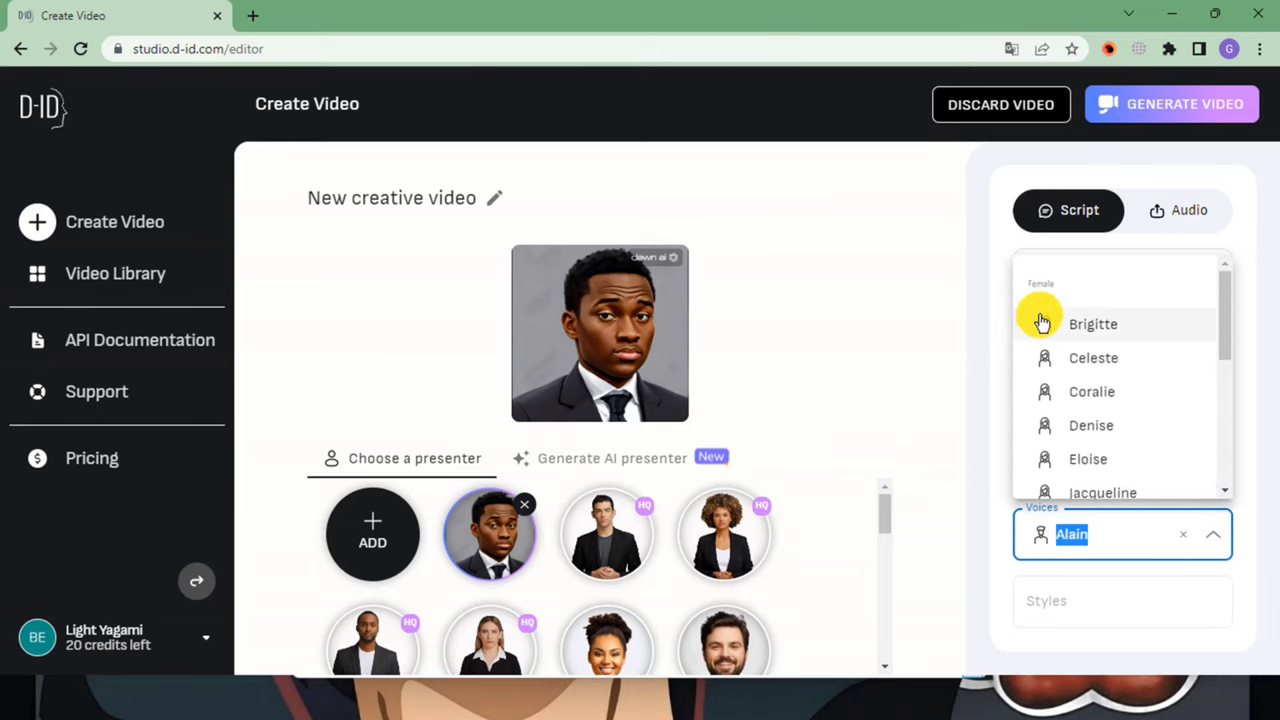
pyautogui.scroll(-1, 1071, 329)
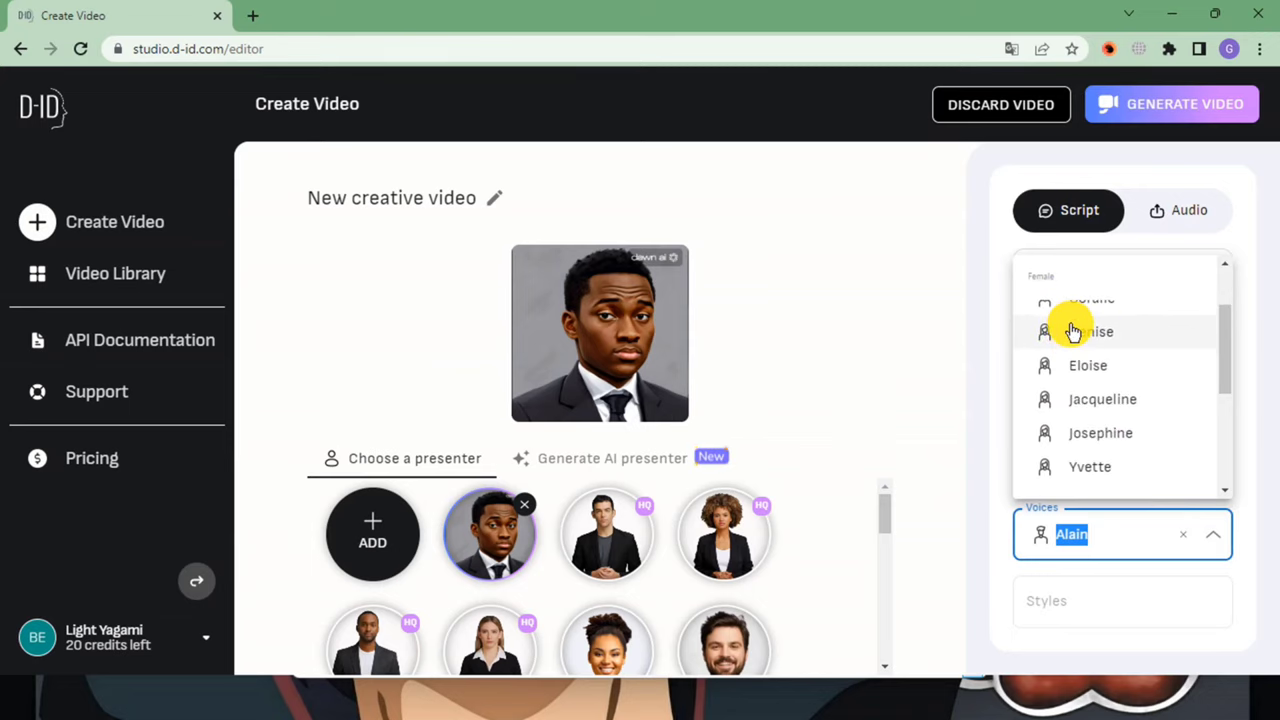
pyautogui.scroll(1, 1065, 352)
pyautogui.scroll(-2, 1063, 366)
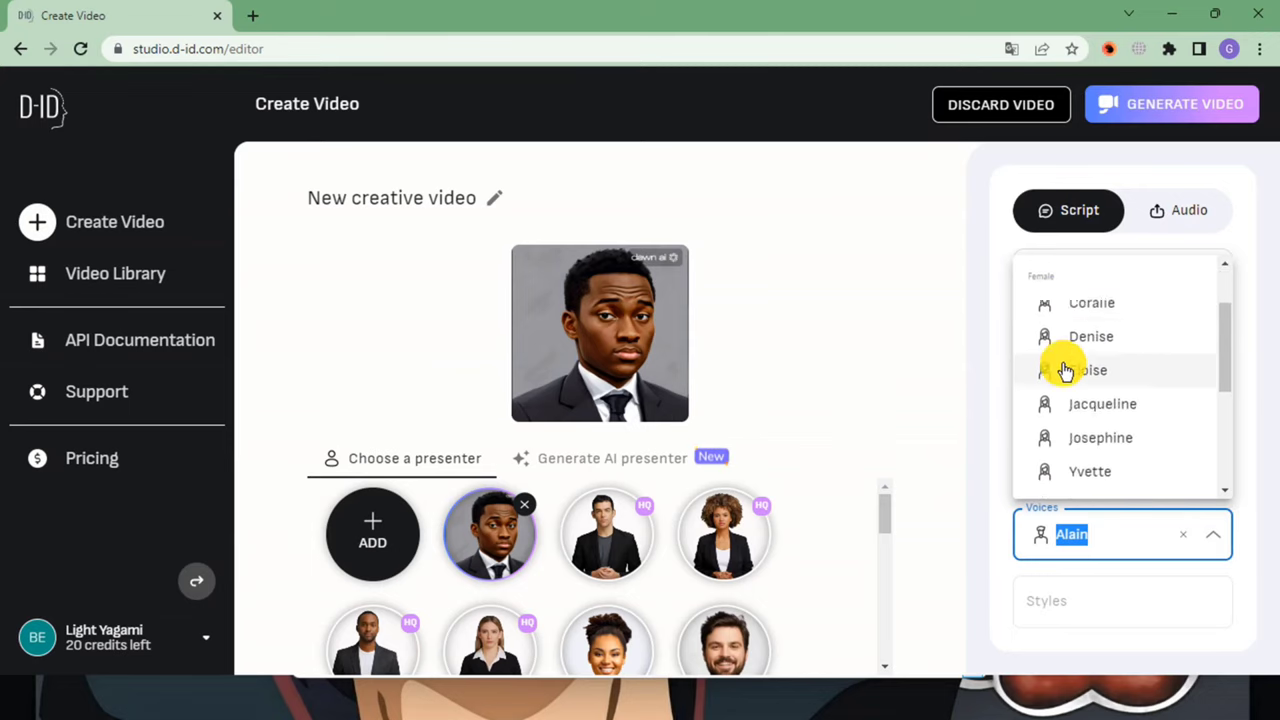
pyautogui.scroll(2, 1060, 420)
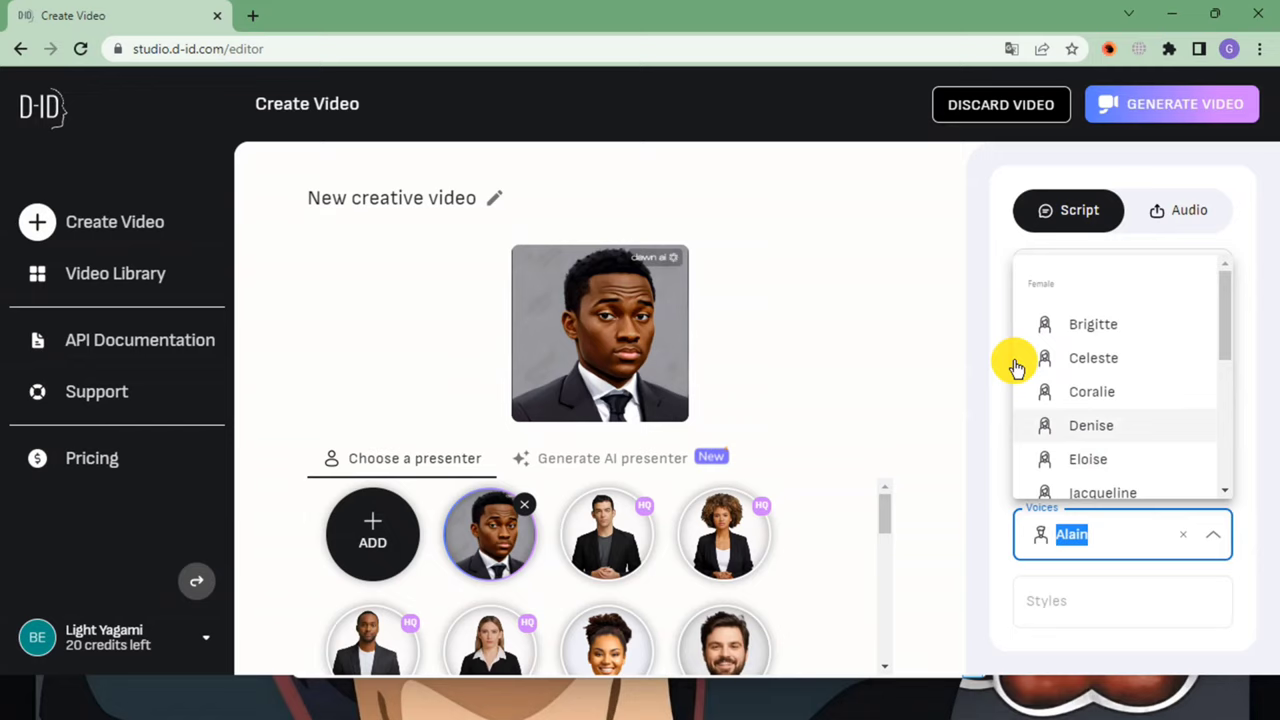
pyautogui.click(1003, 293)
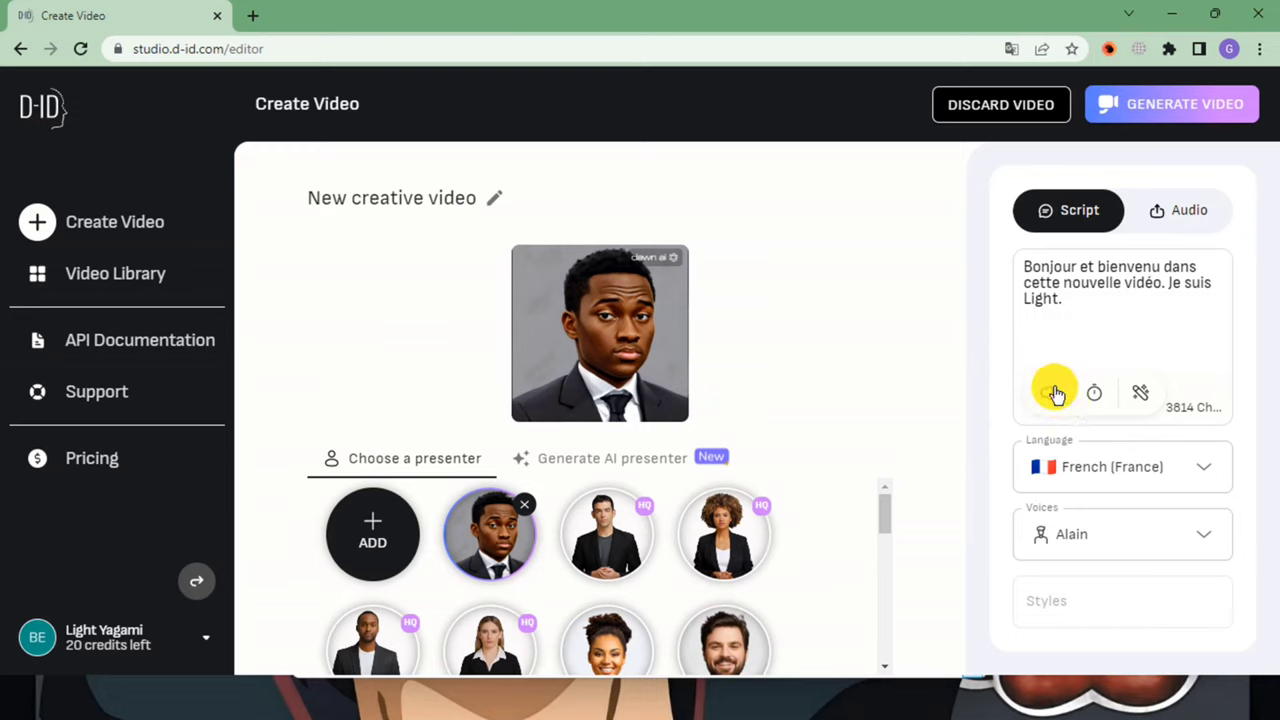
# - Rename the video using the self-introduction sentence copied from the end of the script
pyautogui.click(1109, 307)
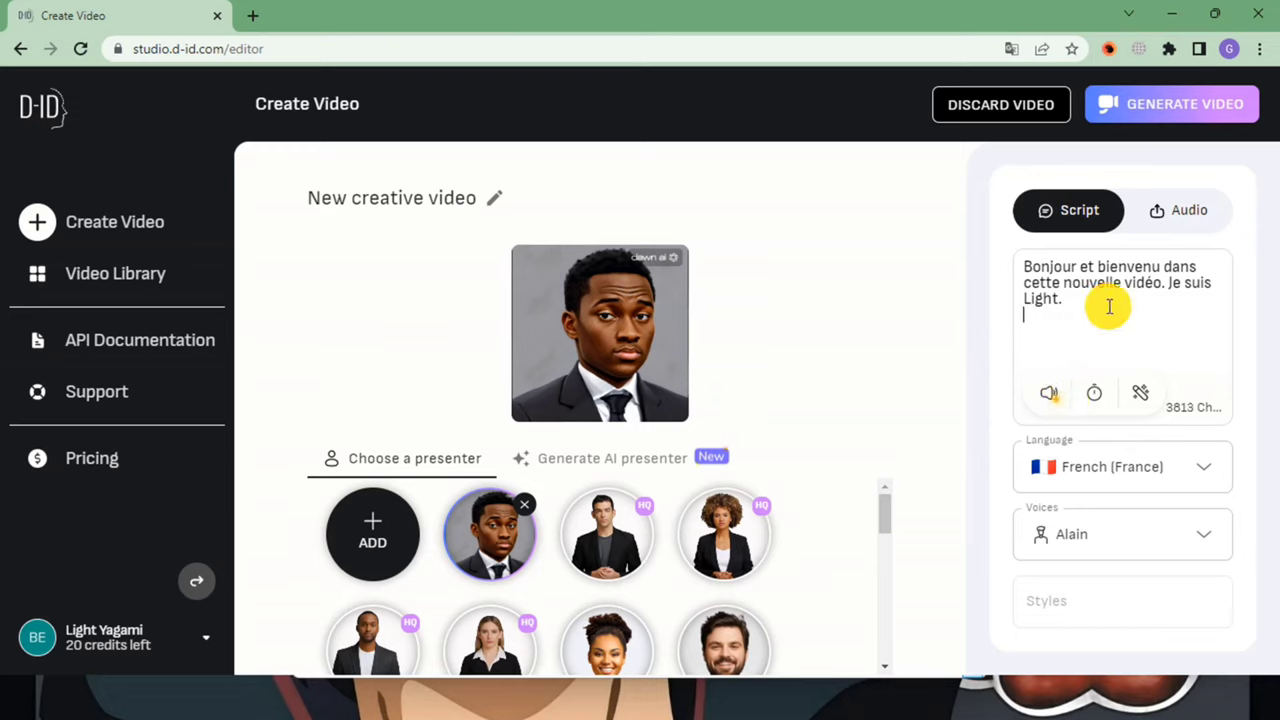
pyautogui.moveTo(1109, 307); pyautogui.dragTo(1174, 282)
pyautogui.hotkey('ctrl', 'c')
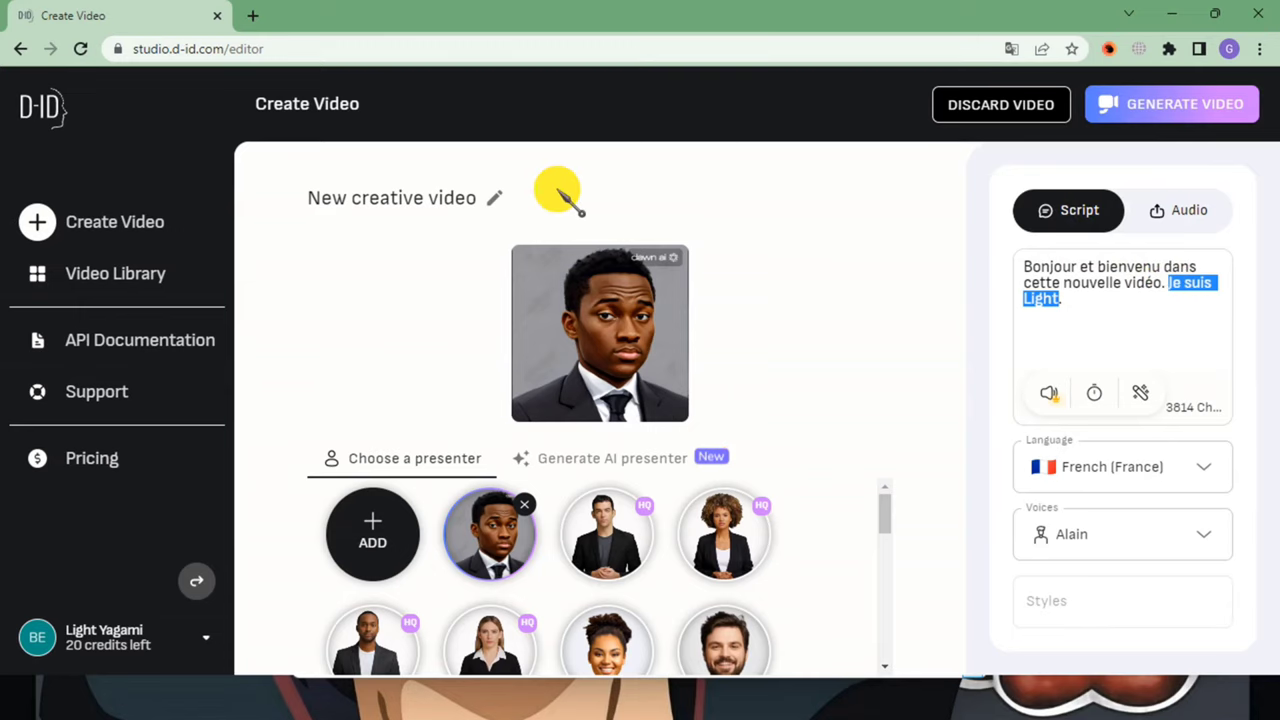
pyautogui.click(491, 205)
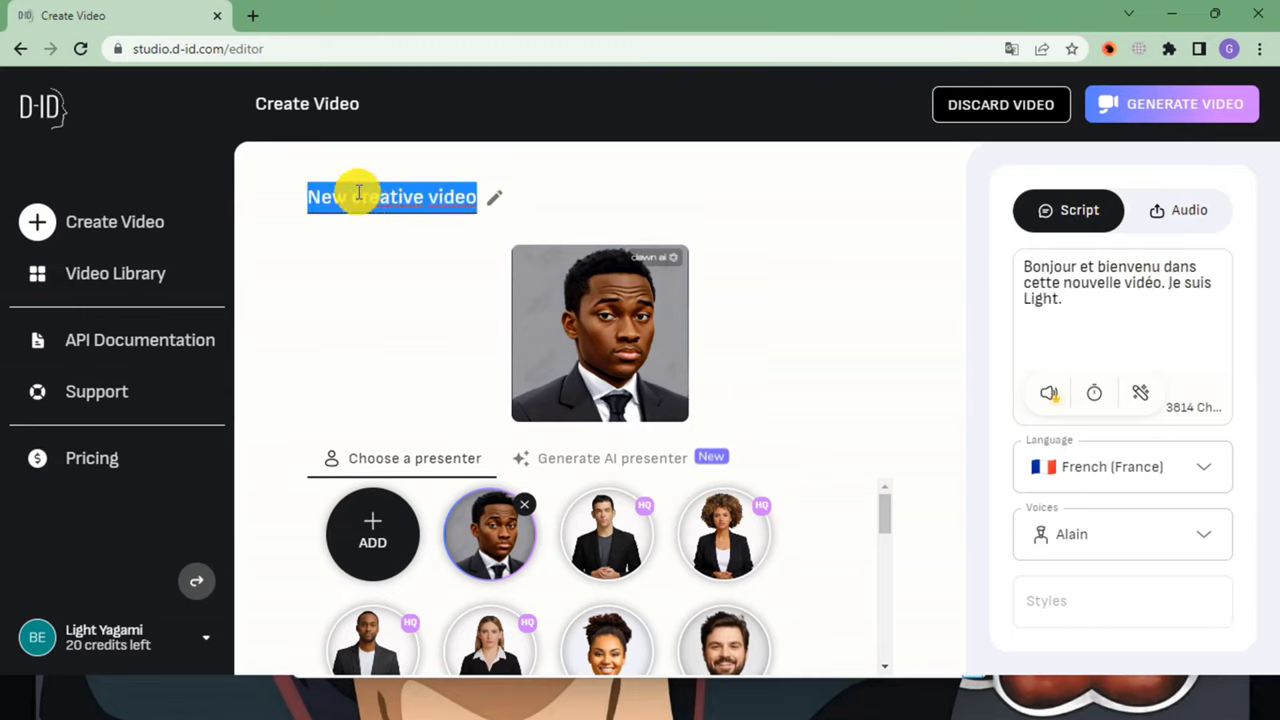
pyautogui.hotkey('ctrl', 'v')
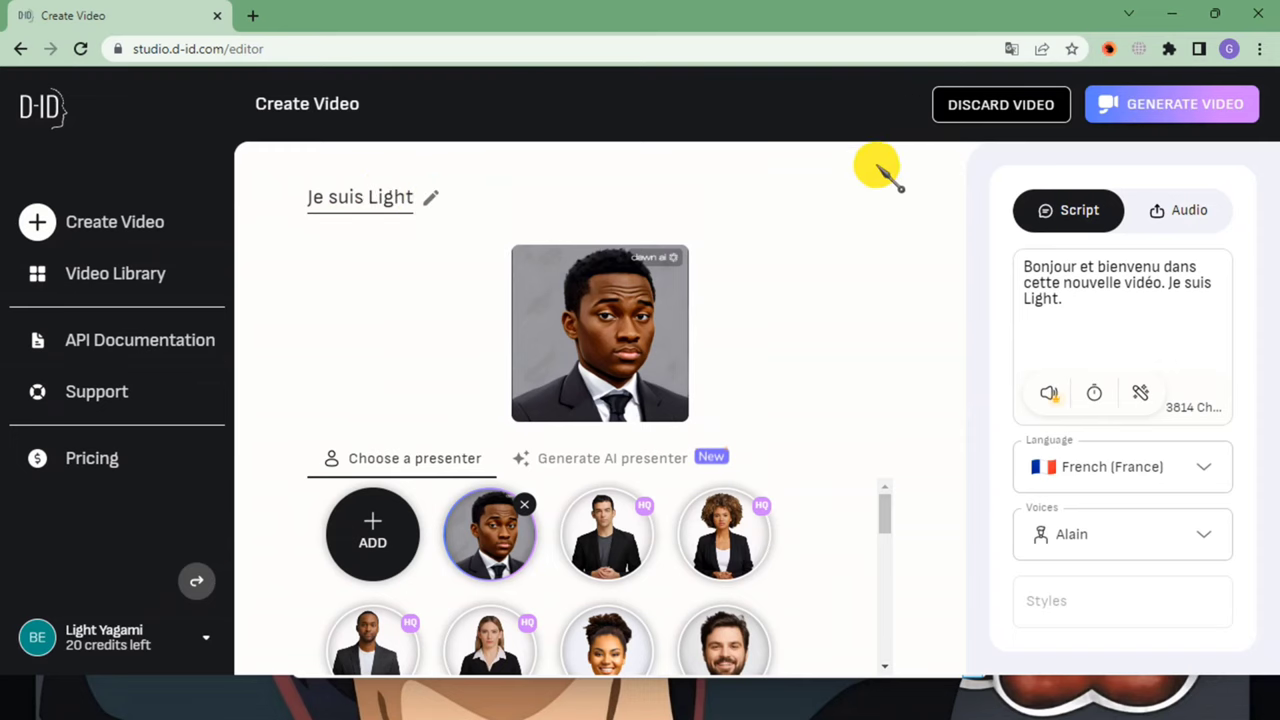
# - Generate the talking-avatar video after reviewing its length, name and credit cost
pyautogui.click(1176, 102)
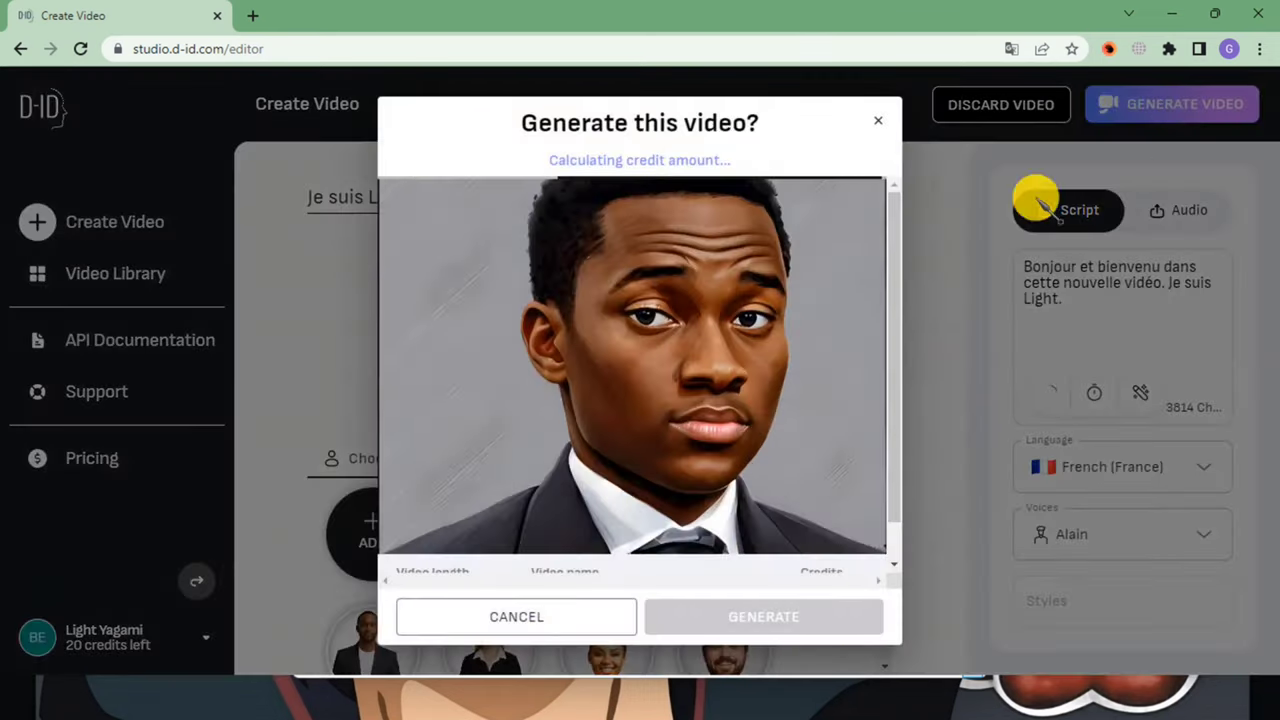
pyautogui.scroll(-1, 748, 340)
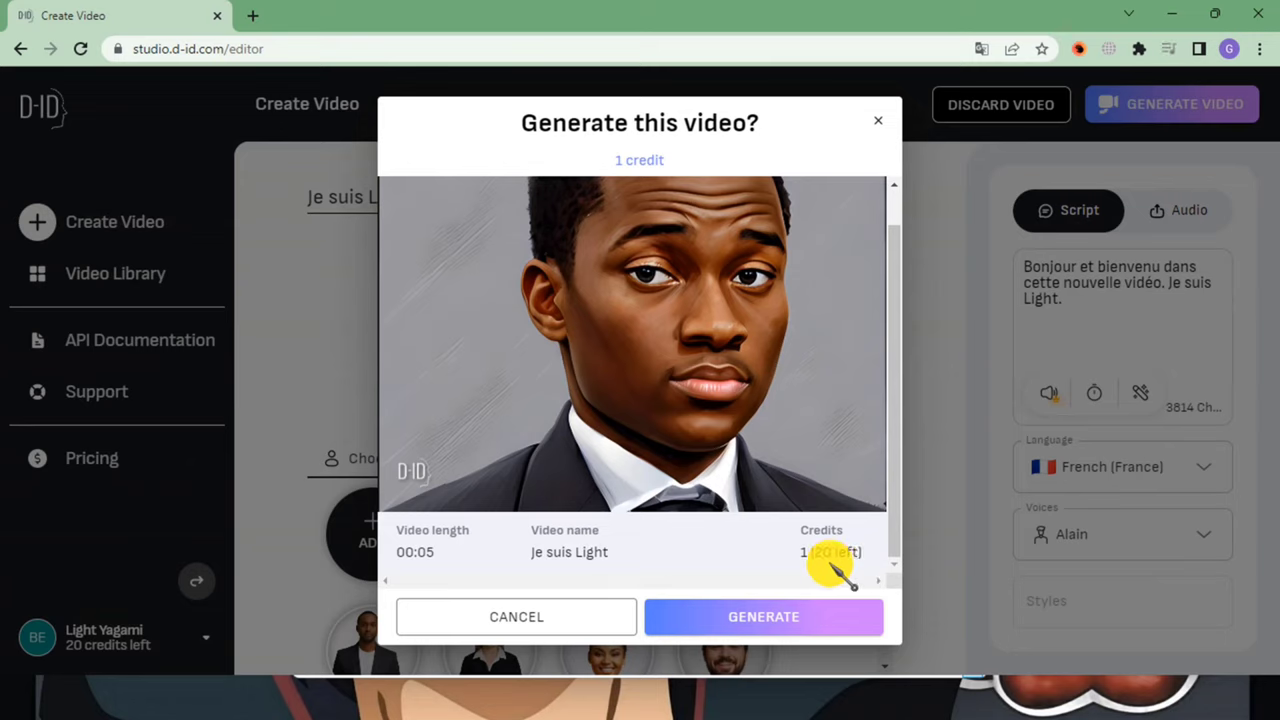
pyautogui.click(783, 626)
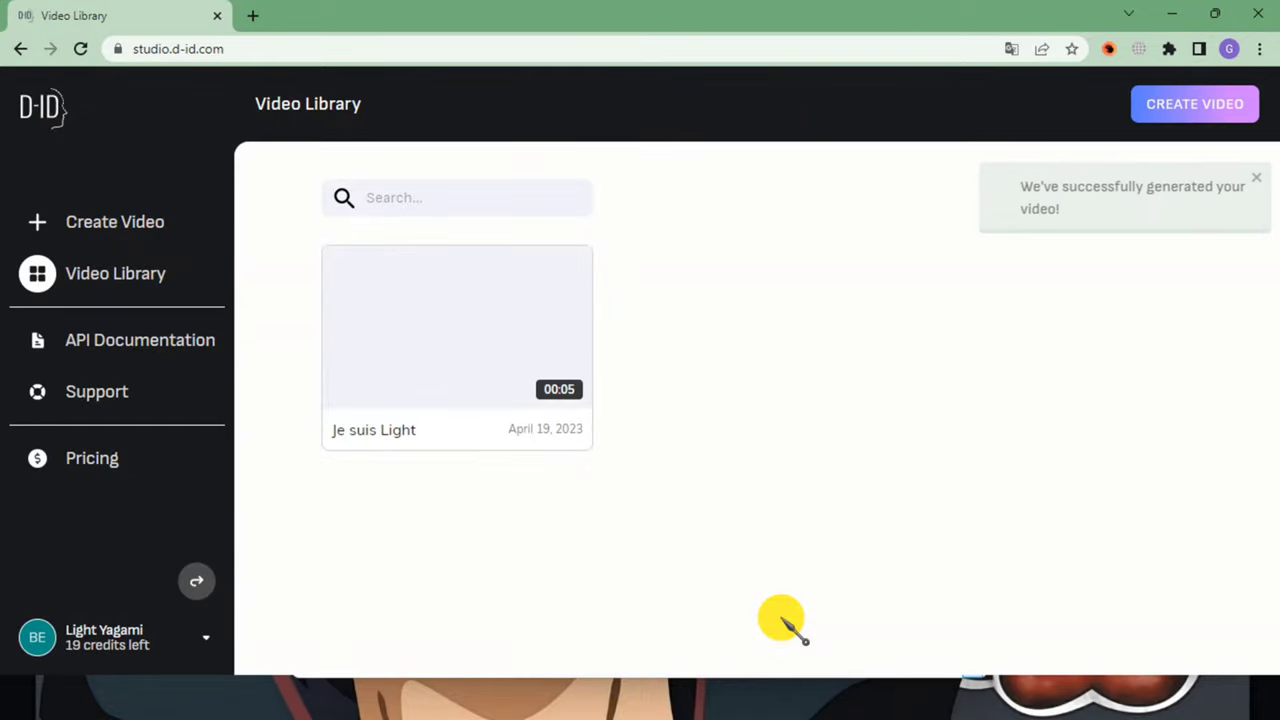
# - Play the generated video from the Video Library, download it, and close the media player after viewing the file
pyautogui.click(459, 333)
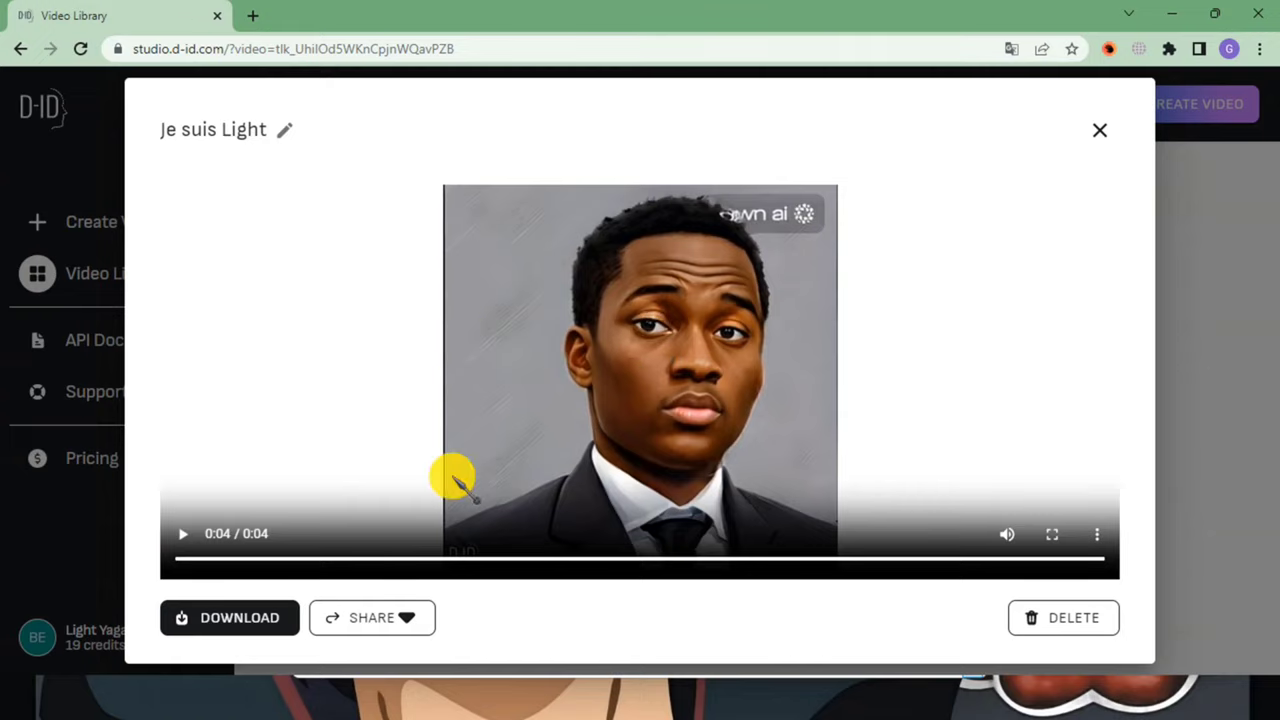
pyautogui.click(183, 533)
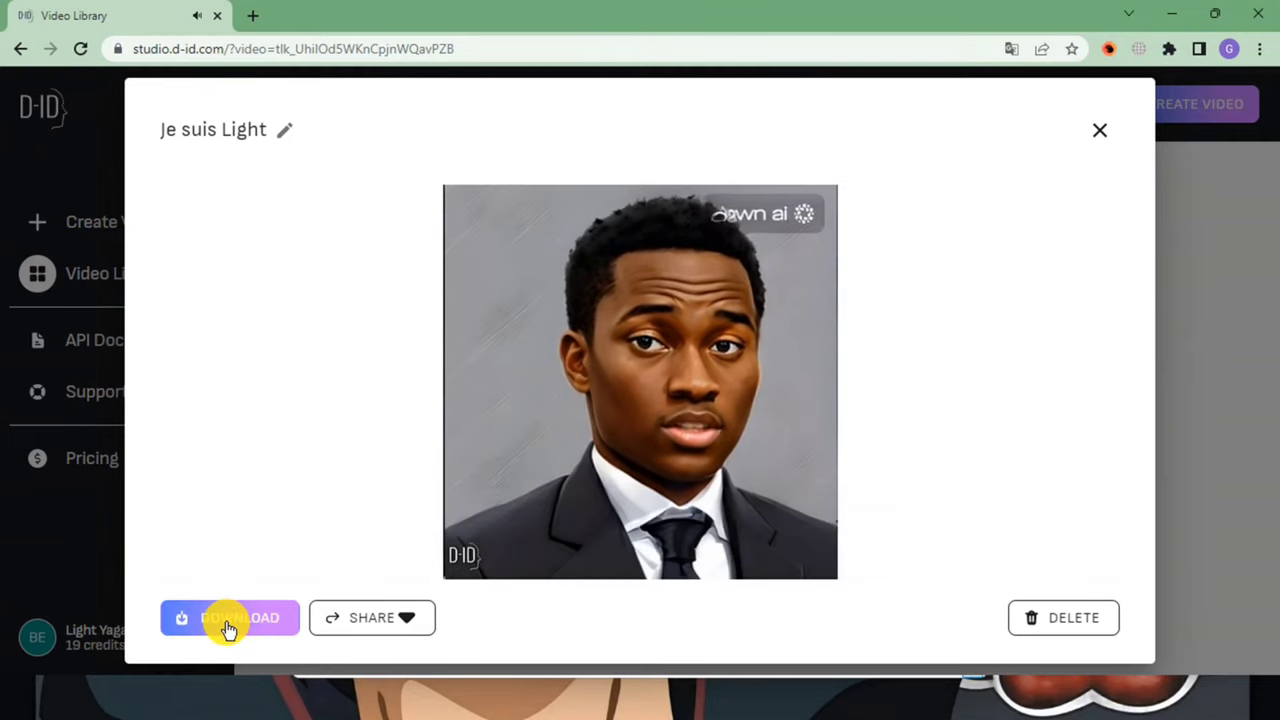
pyautogui.click(229, 627)
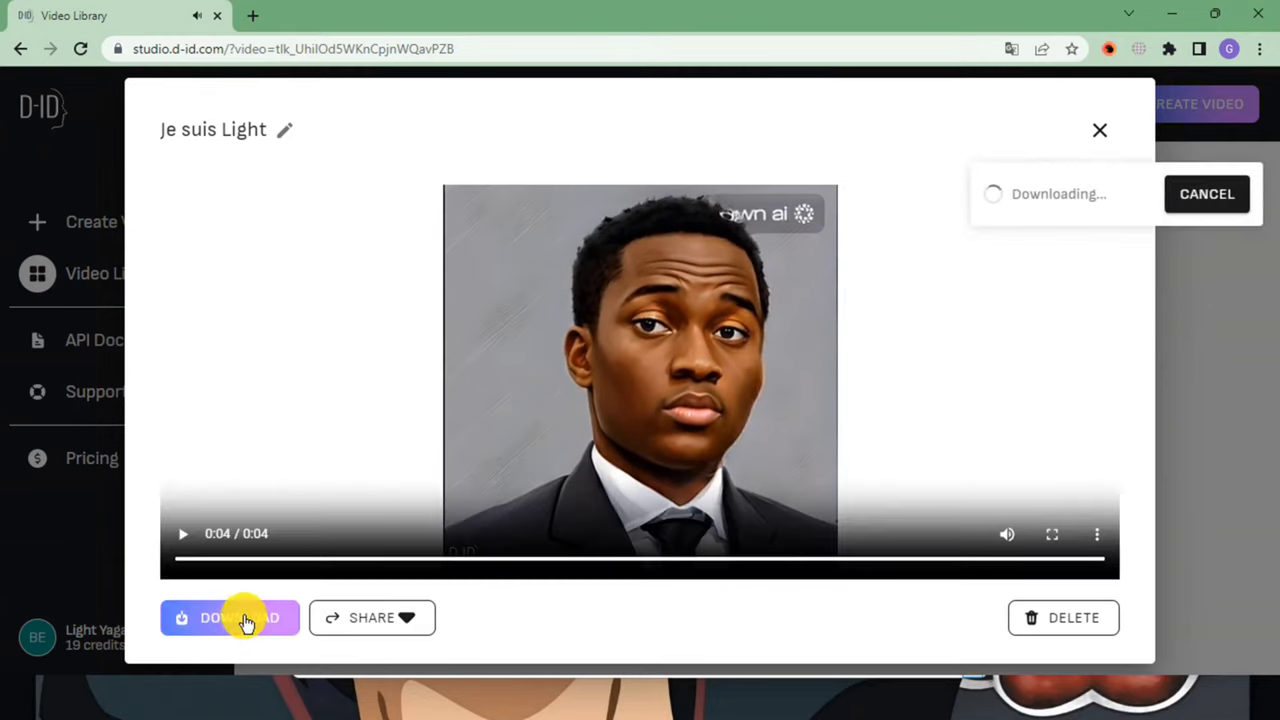
pyautogui.click(413, 617)
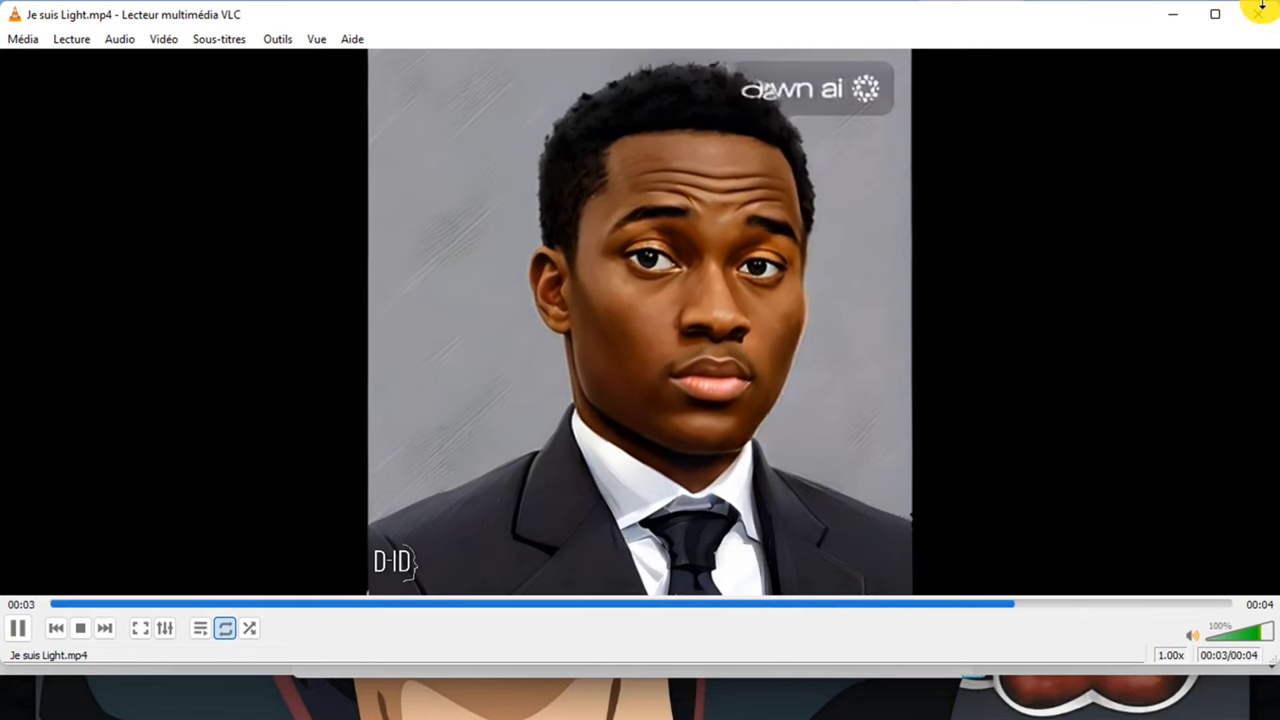
pyautogui.click(1258, 12)
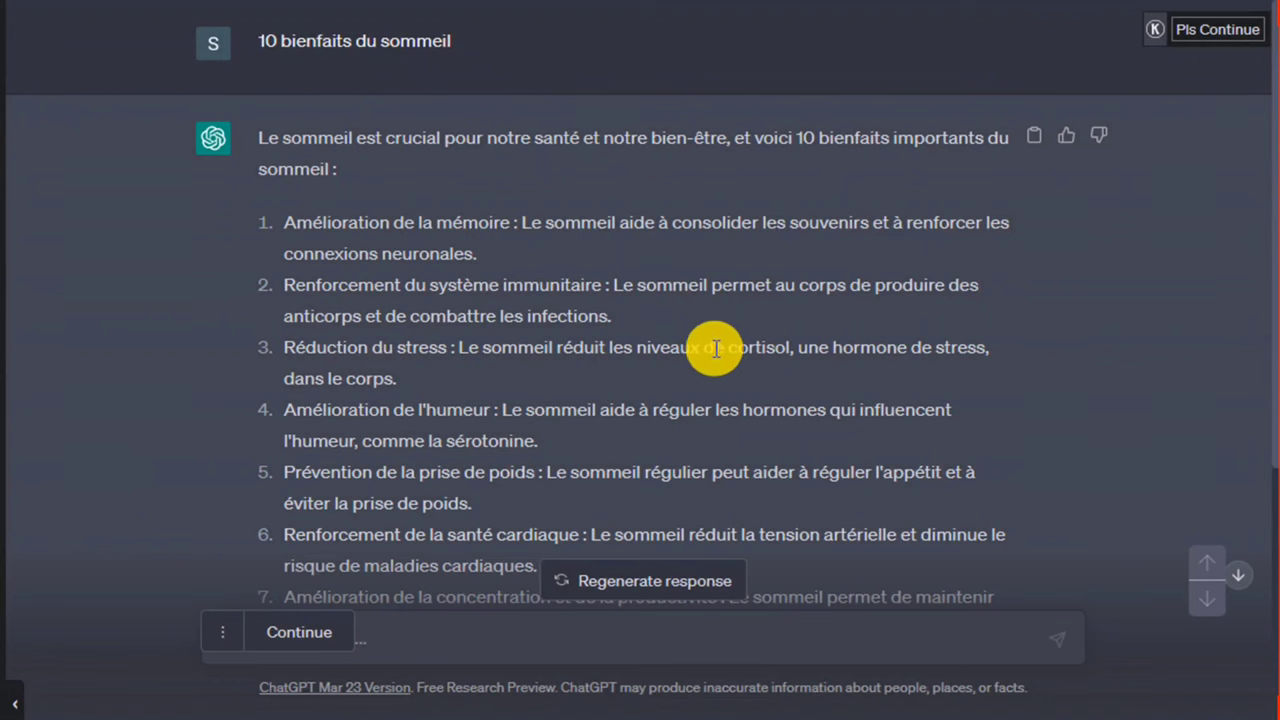
# - In ChatGPT, review the answer on the 10 benefits of sleep and select its full text from the last item up to the introduction
pyautogui.scroll(-3, 737, 351)
pyautogui.scroll(2, 851, 294)
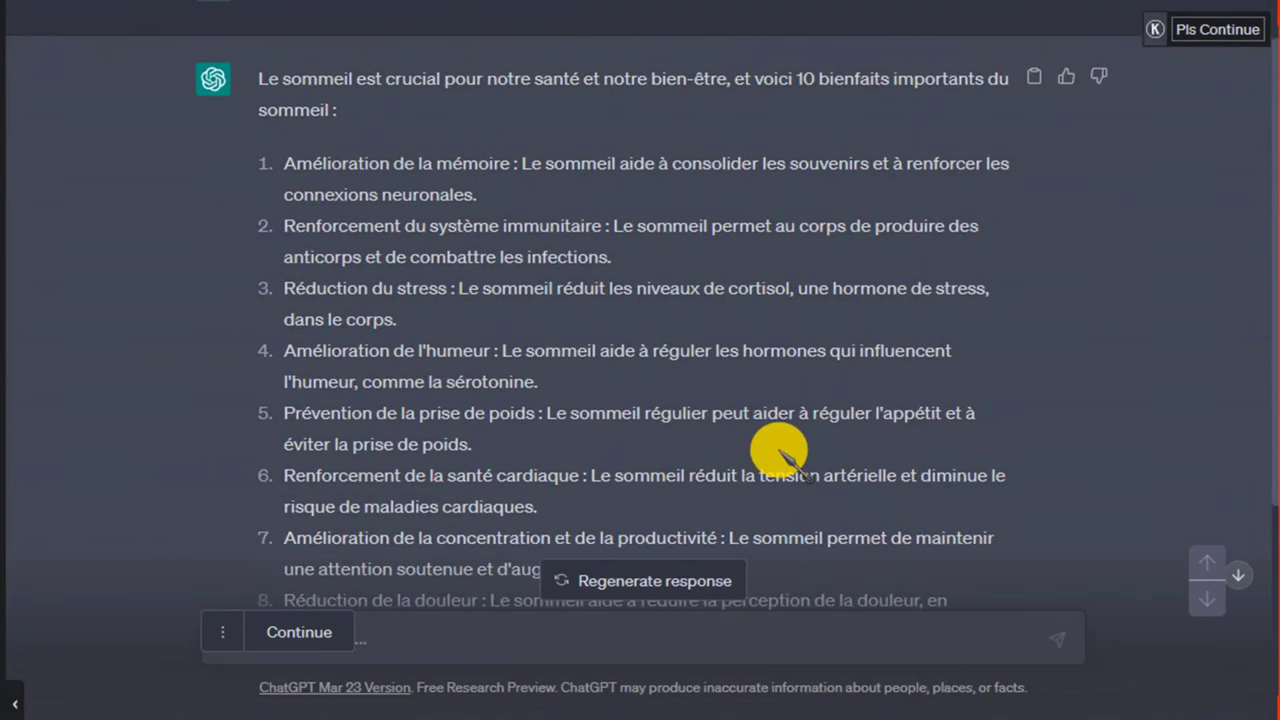
pyautogui.scroll(-2, 1006, 366)
pyautogui.scroll(2, 777, 434)
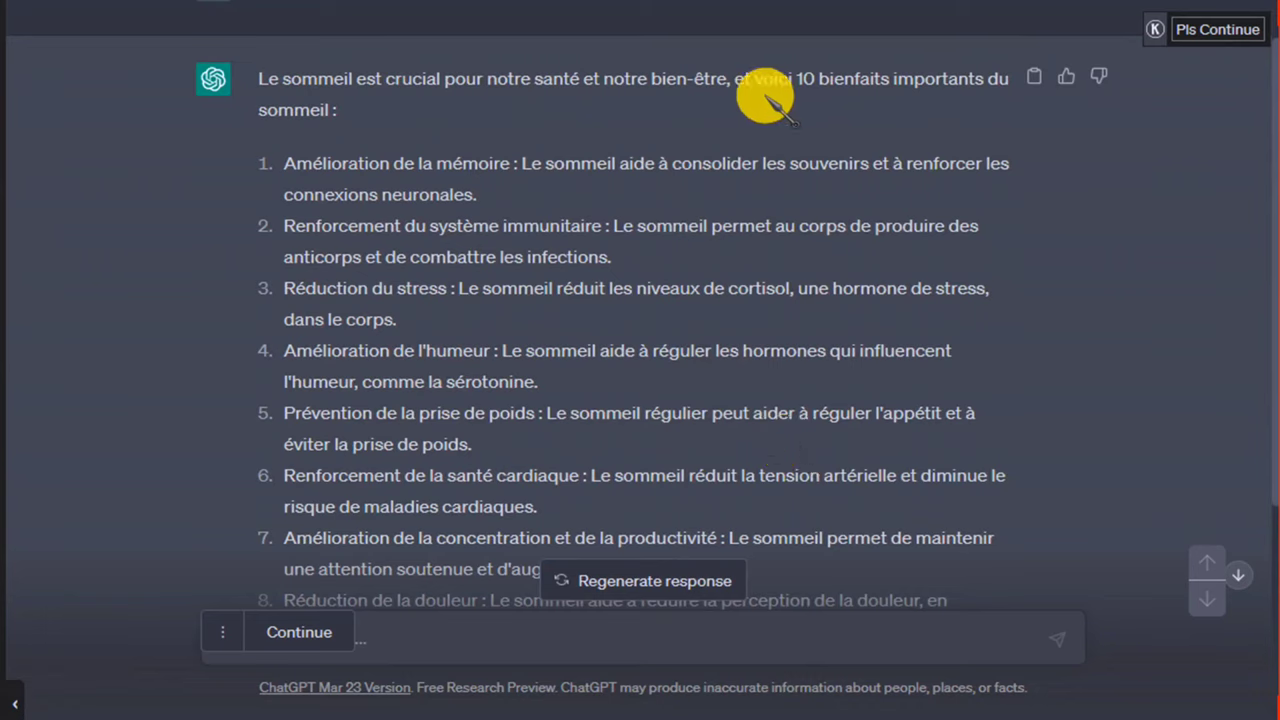
pyautogui.scroll(-3, 443, 557)
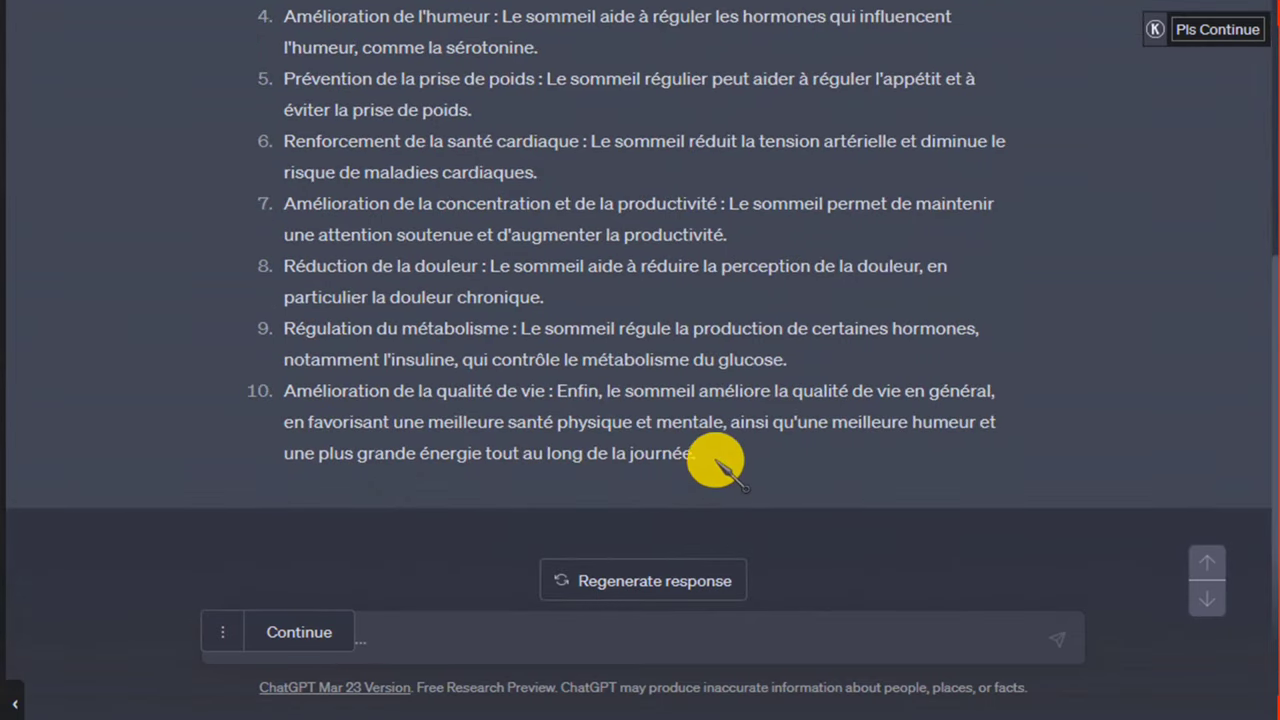
pyautogui.moveTo(754, 457); pyautogui.dragTo(251, 137)
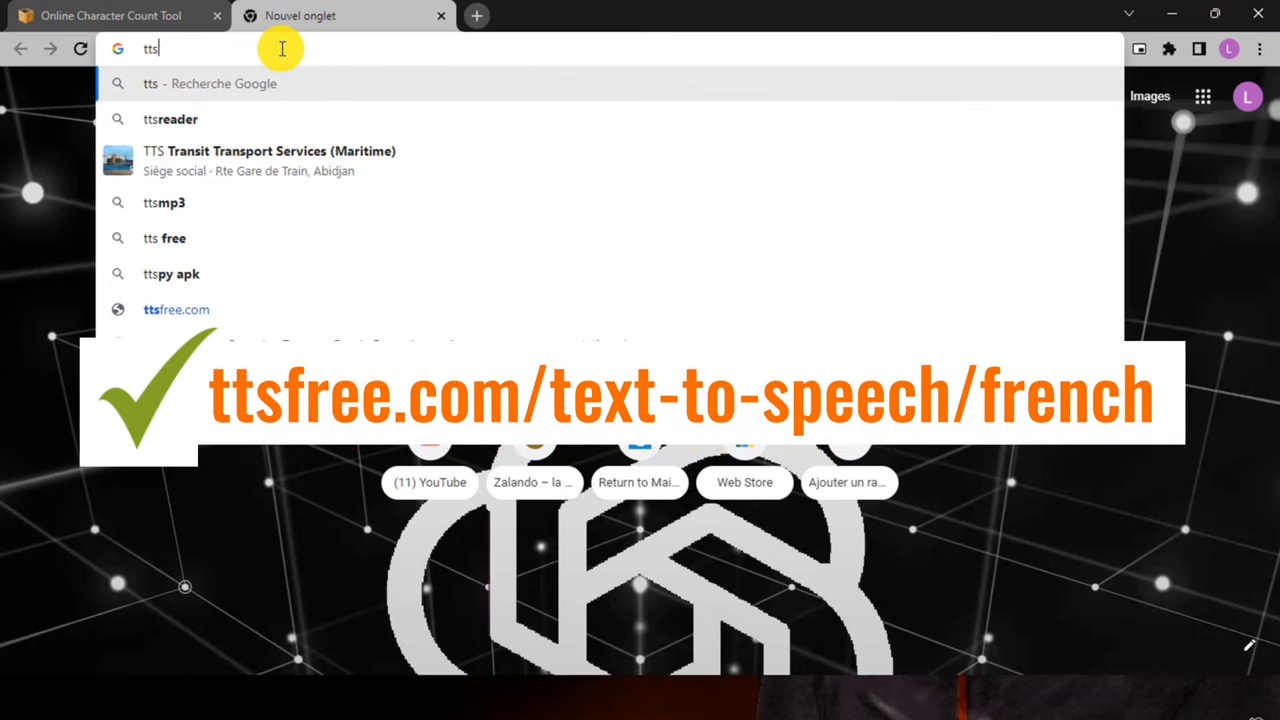
# - Open ttsfree.com/text-to-speech/french and paste the copied sleep-benefits text into the speech text box
pyautogui.write('fre')
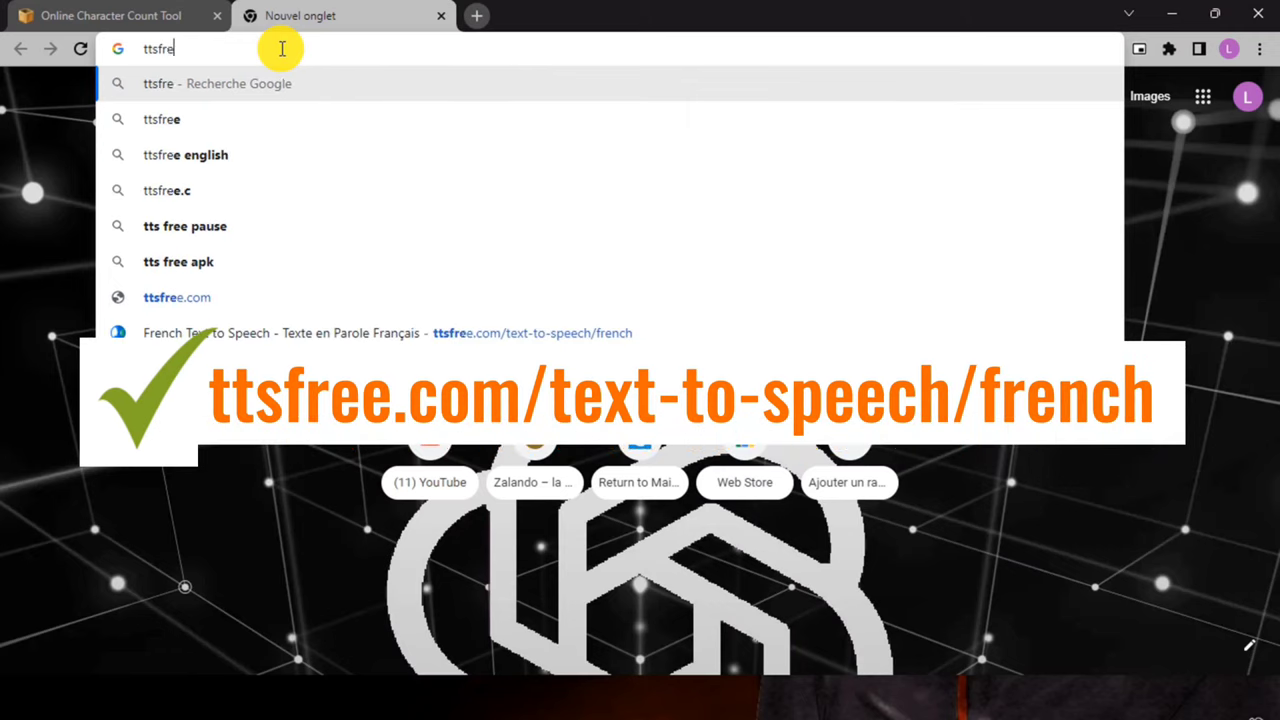
pyautogui.write('e')
pyautogui.write('.com/text-to-speech/french')
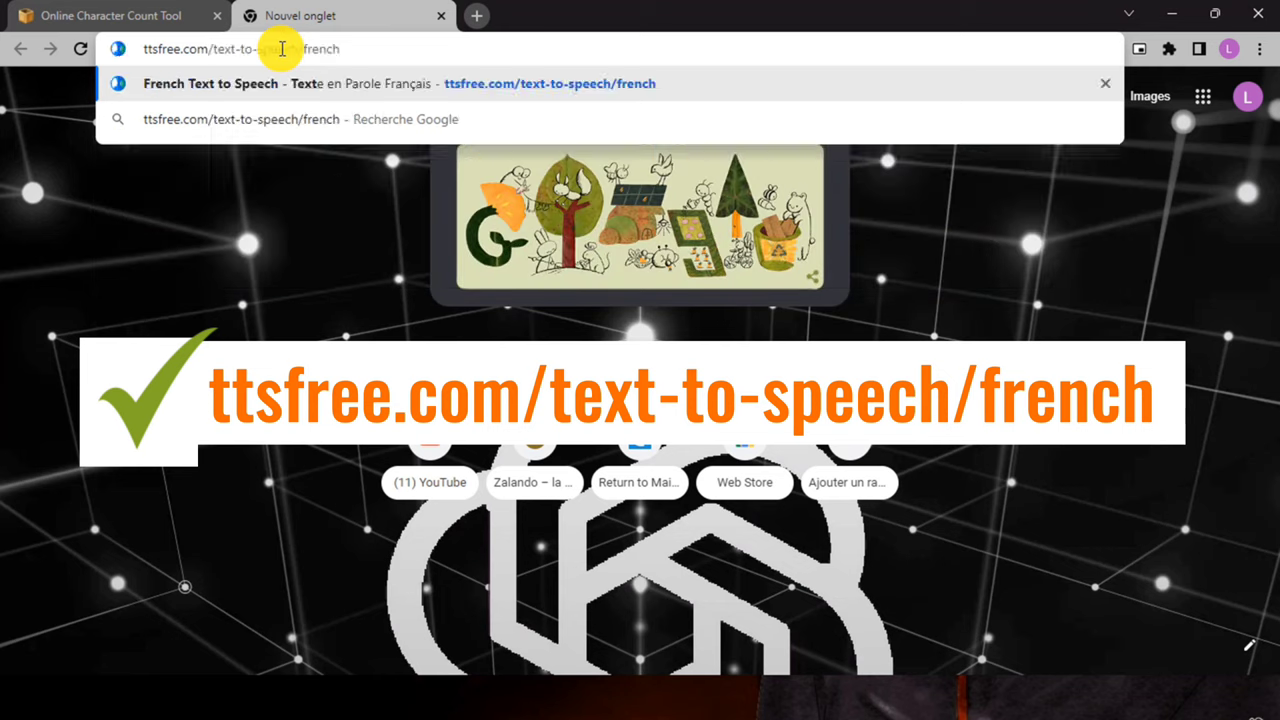
pyautogui.press('Return')
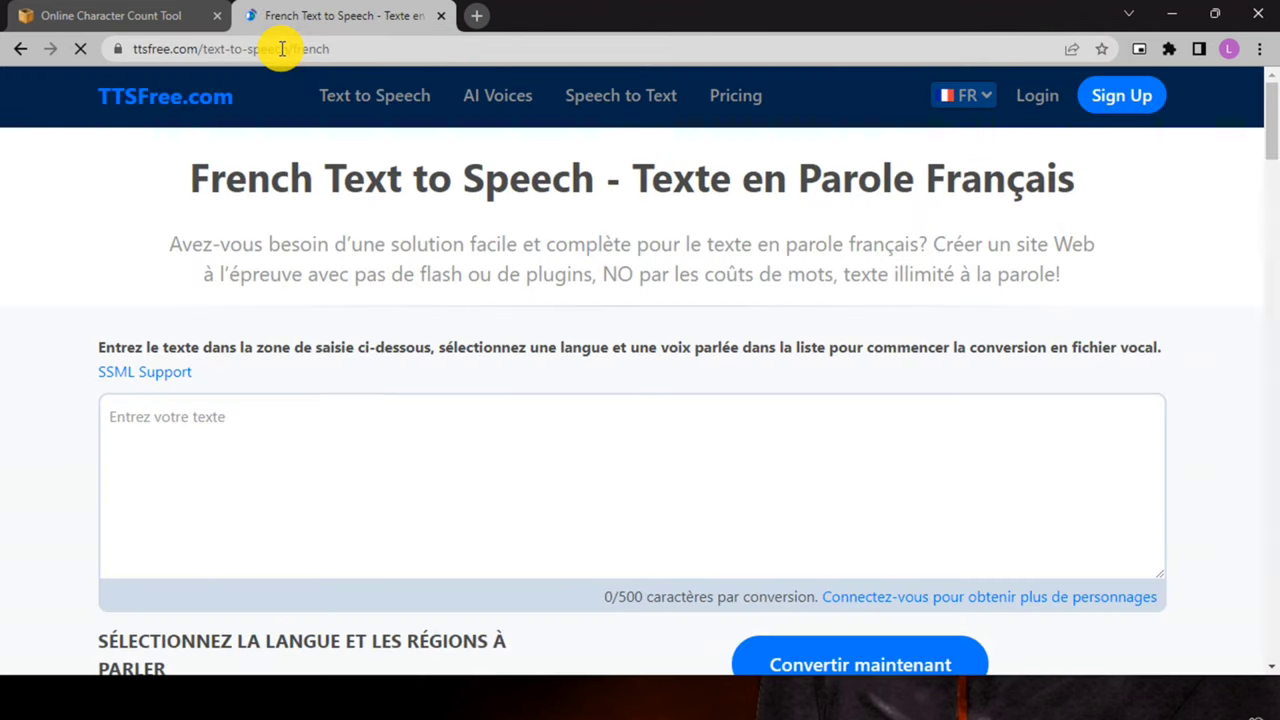
pyautogui.click(366, 446)
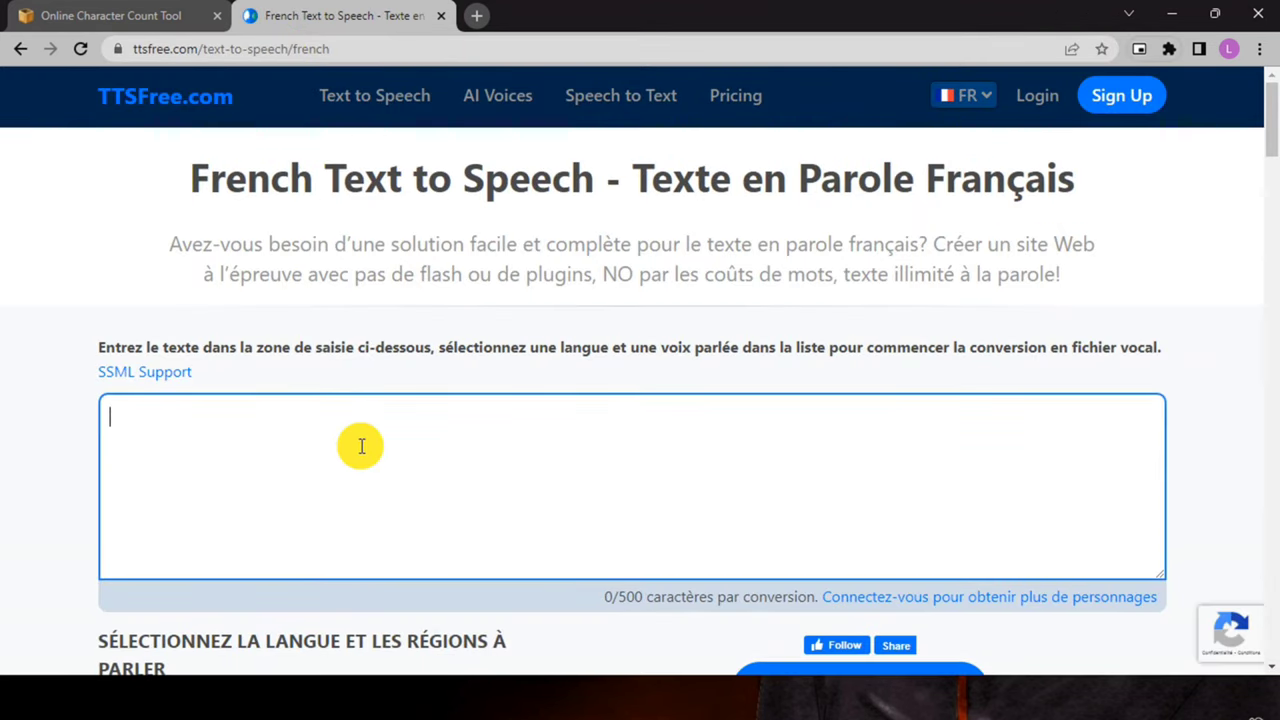
pyautogui.hotkey('ctrl', 'v')
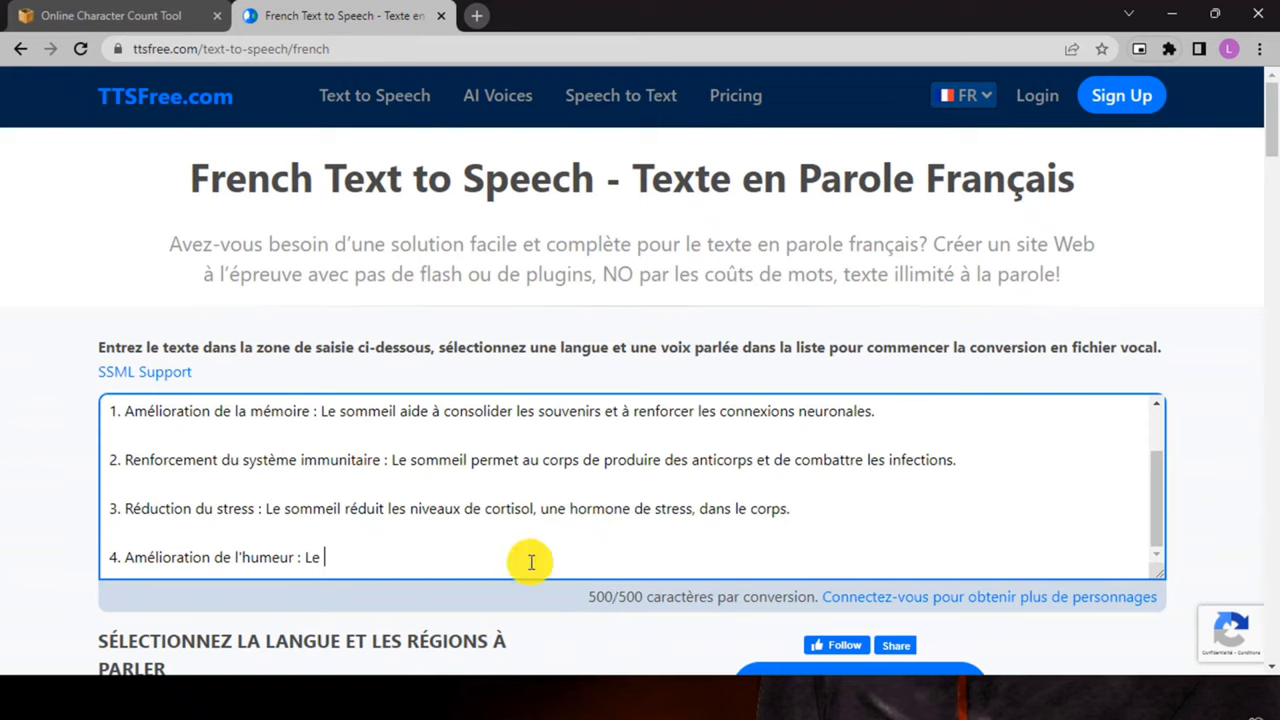
# - Check the character limit per conversion shown below the text box
pyautogui.moveTo(588, 596); pyautogui.dragTo(808, 590)
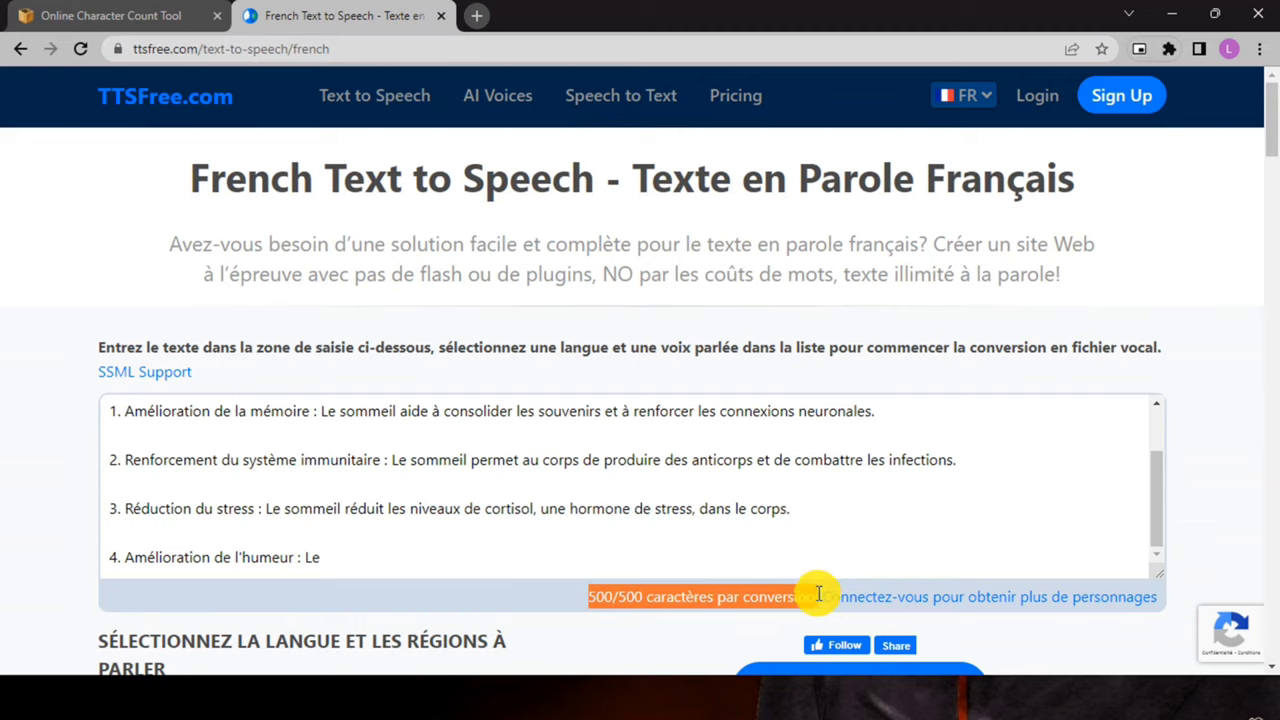
pyautogui.moveTo(818, 594); pyautogui.dragTo(710, 615)
pyautogui.click(686, 597)
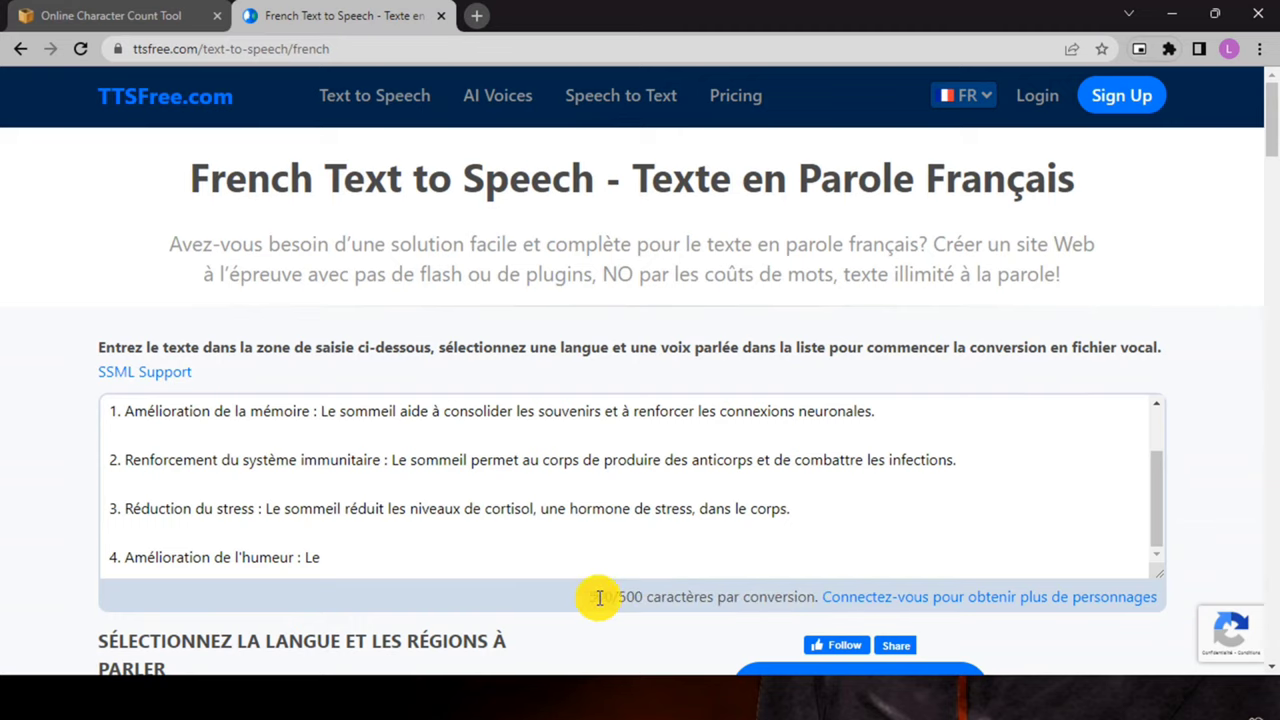
# - Open textarea.org in a new tab and place the full sleep-benefits text there
pyautogui.click(478, 17)
pyautogui.write('text')
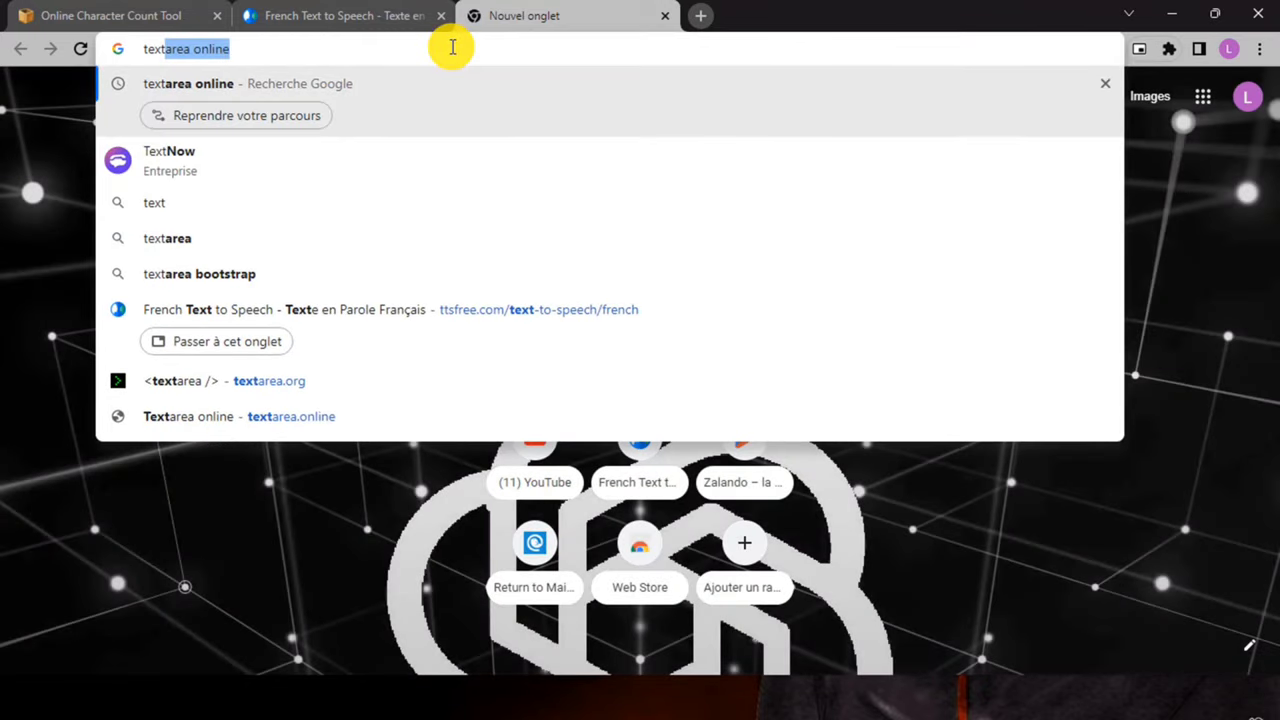
pyautogui.click(305, 380)
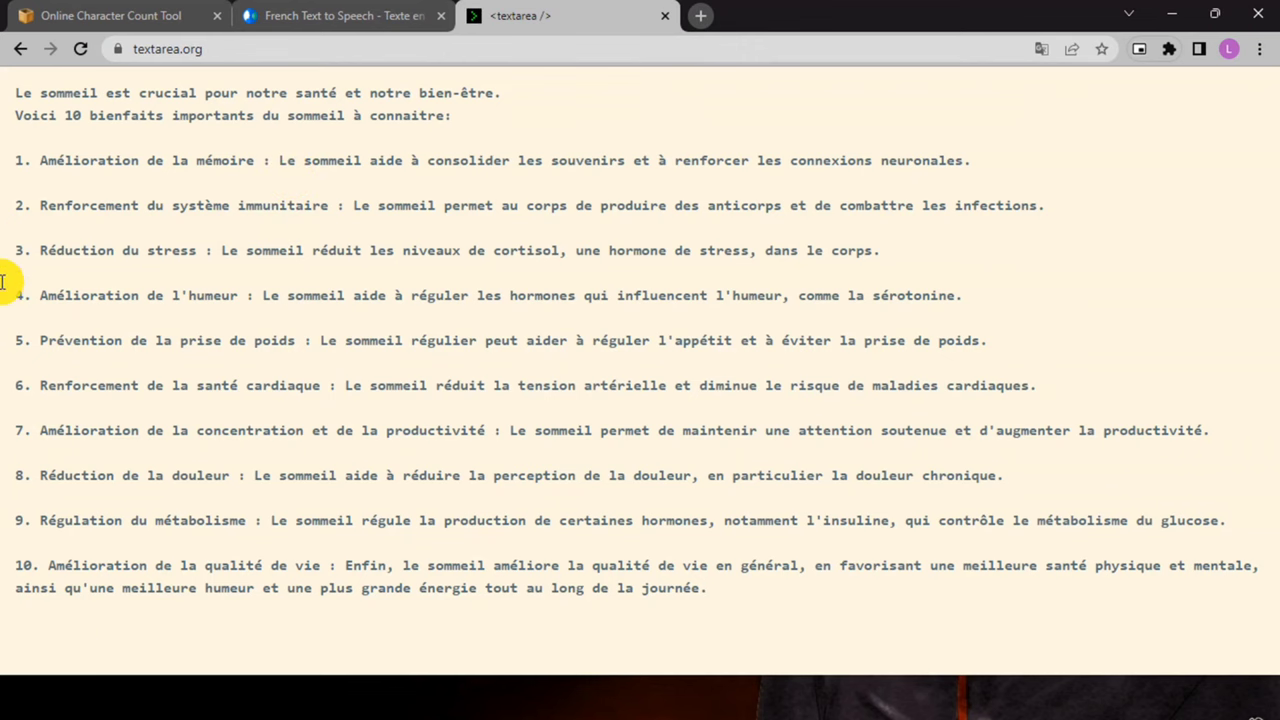
# - Return to the TTSFree page and delete the cut-off item 4 from the end of the text
pyautogui.click(316, 18)
pyautogui.click(265, 553)
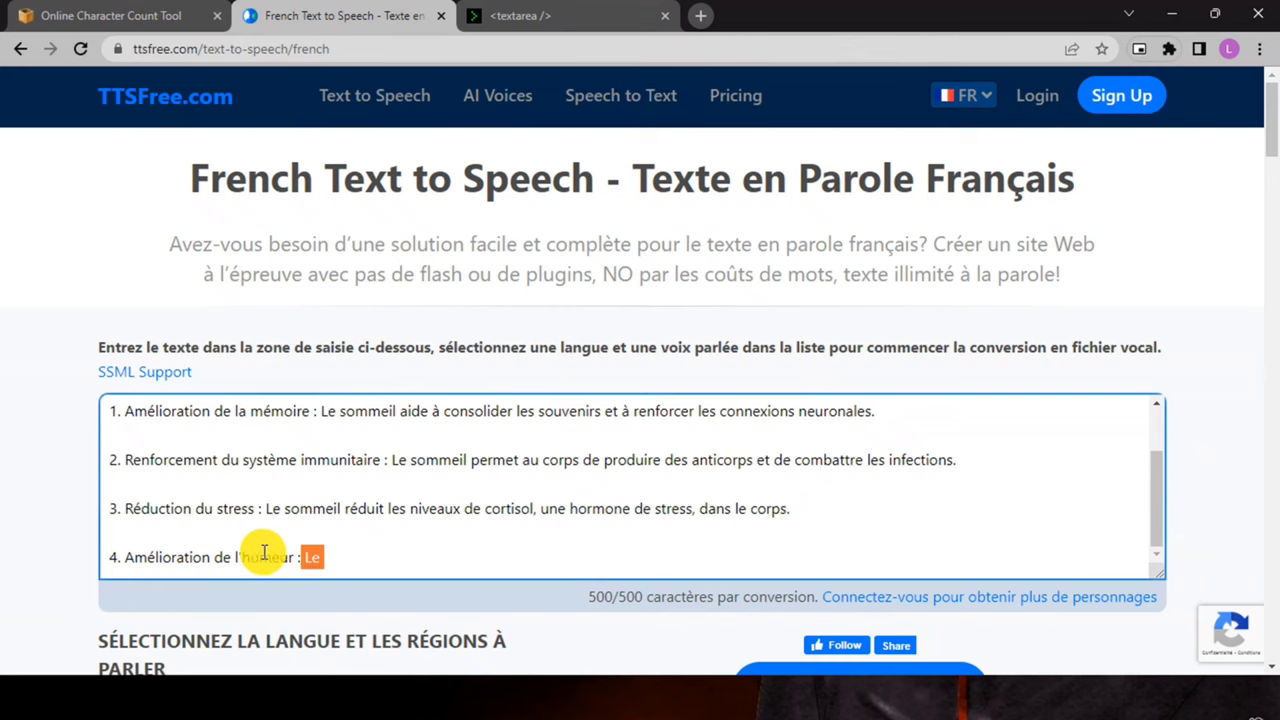
pyautogui.moveTo(265, 553); pyautogui.dragTo(107, 553)
pyautogui.press('BackSpace')
pyautogui.press('BackSpace')
pyautogui.press('BackSpace')
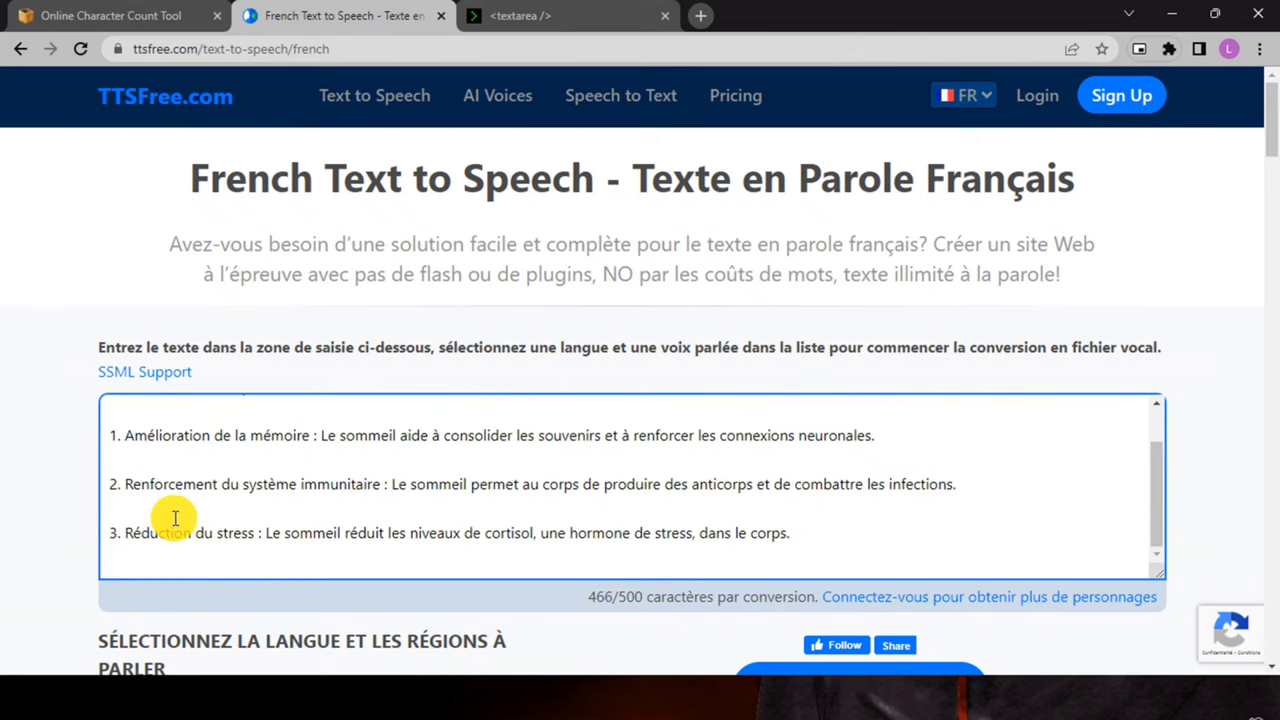
# - Review the TTS Server 2 language, voice, pitch and speed settings and the list of French (France) voices
pyautogui.scroll(-3, 785, 440)
pyautogui.scroll(-1, 785, 440)
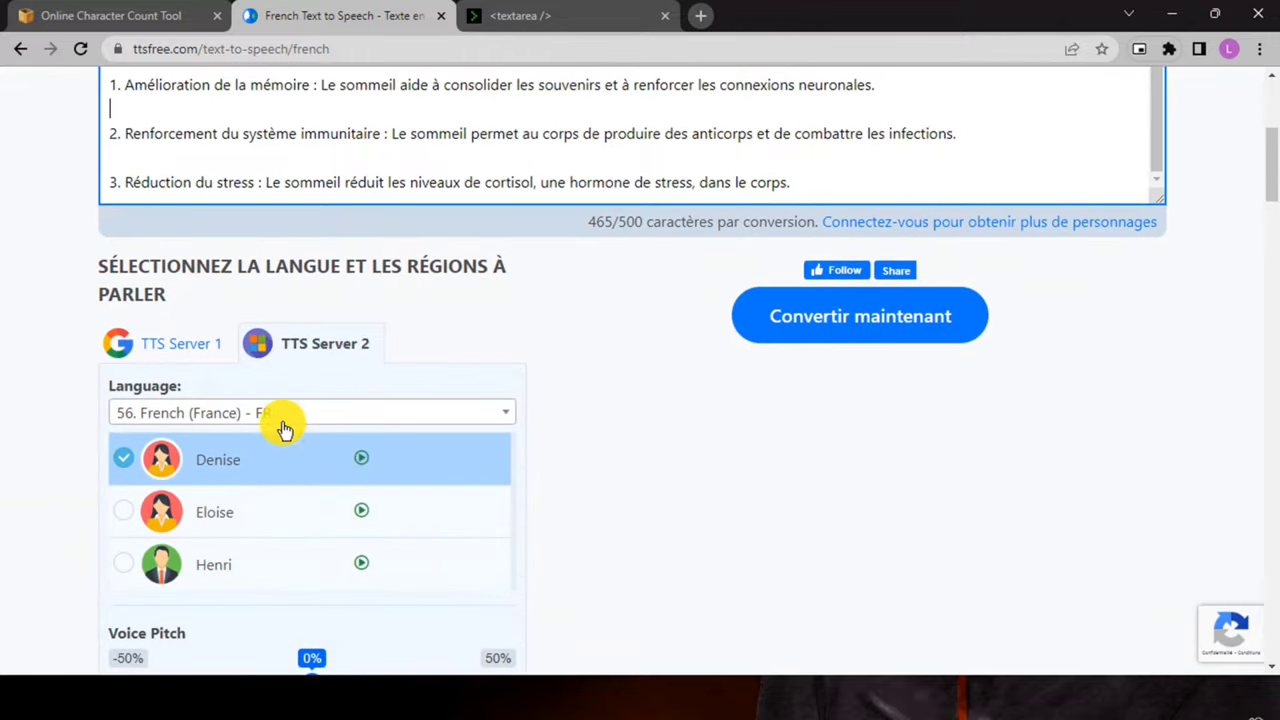
pyautogui.click(332, 350)
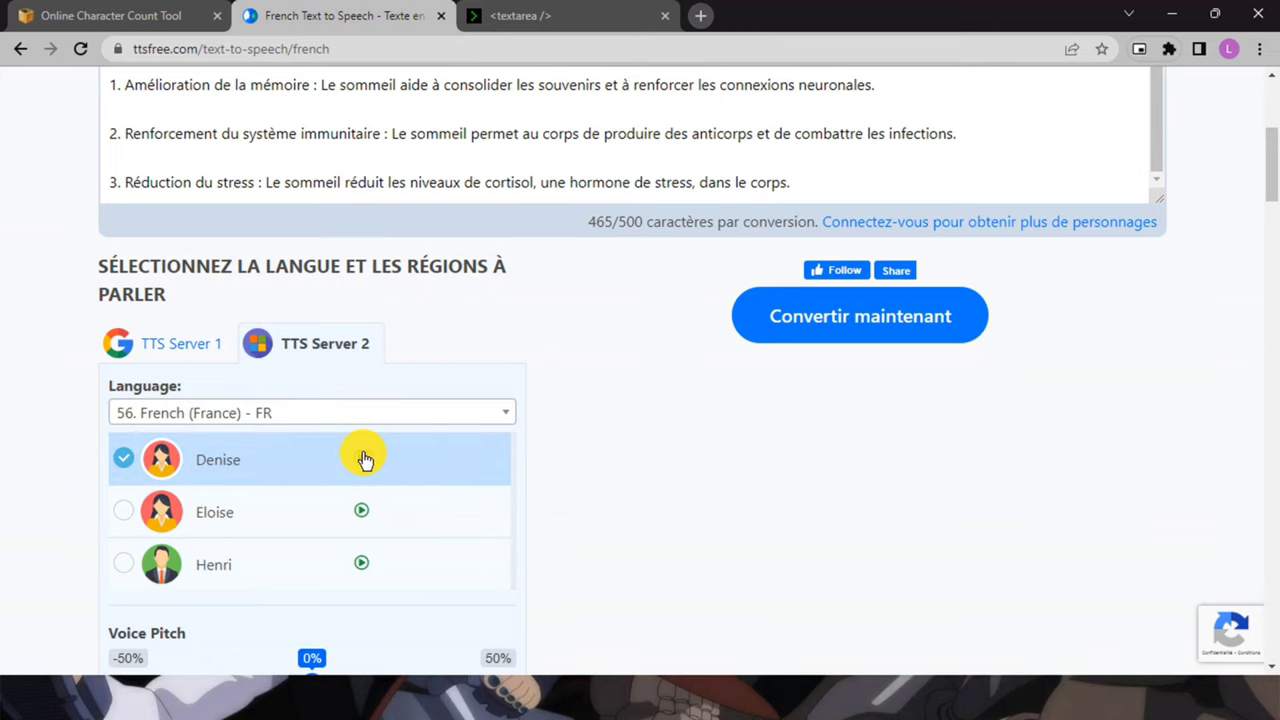
pyautogui.scroll(-3, 400, 462)
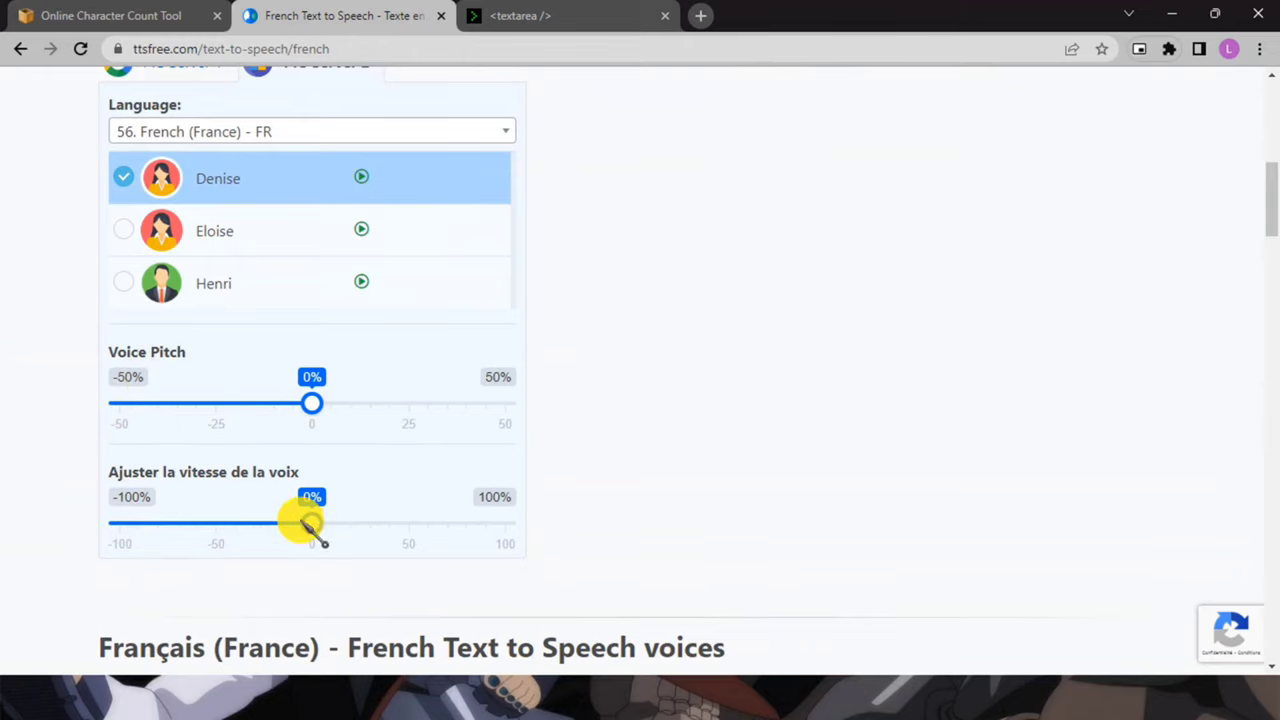
pyautogui.scroll(-3, 343, 512)
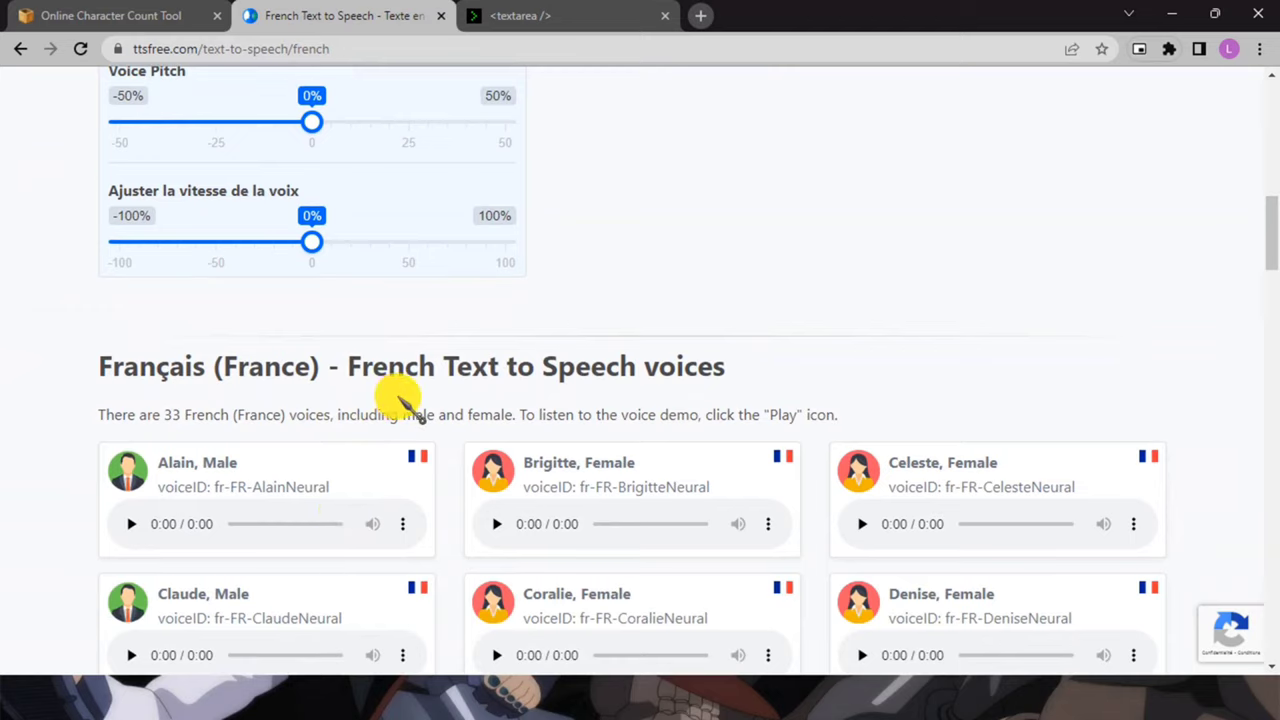
pyautogui.scroll(-2, 400, 400)
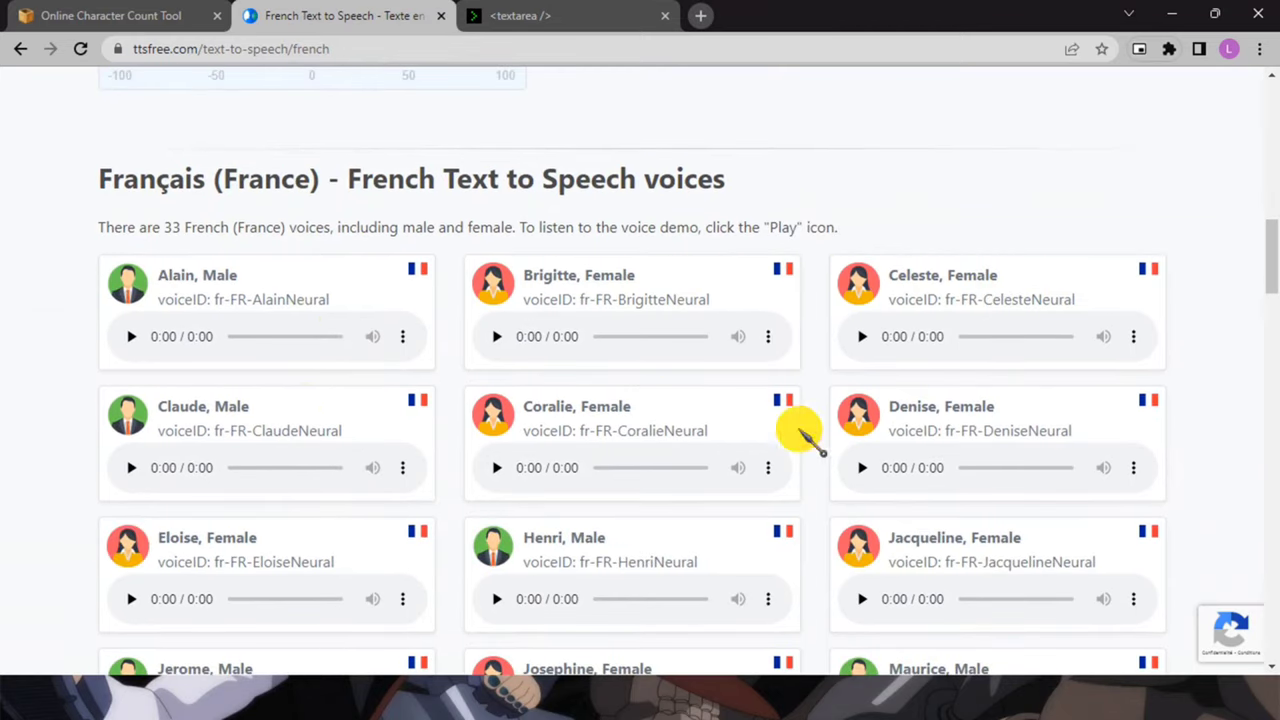
pyautogui.scroll(12, 680, 306)
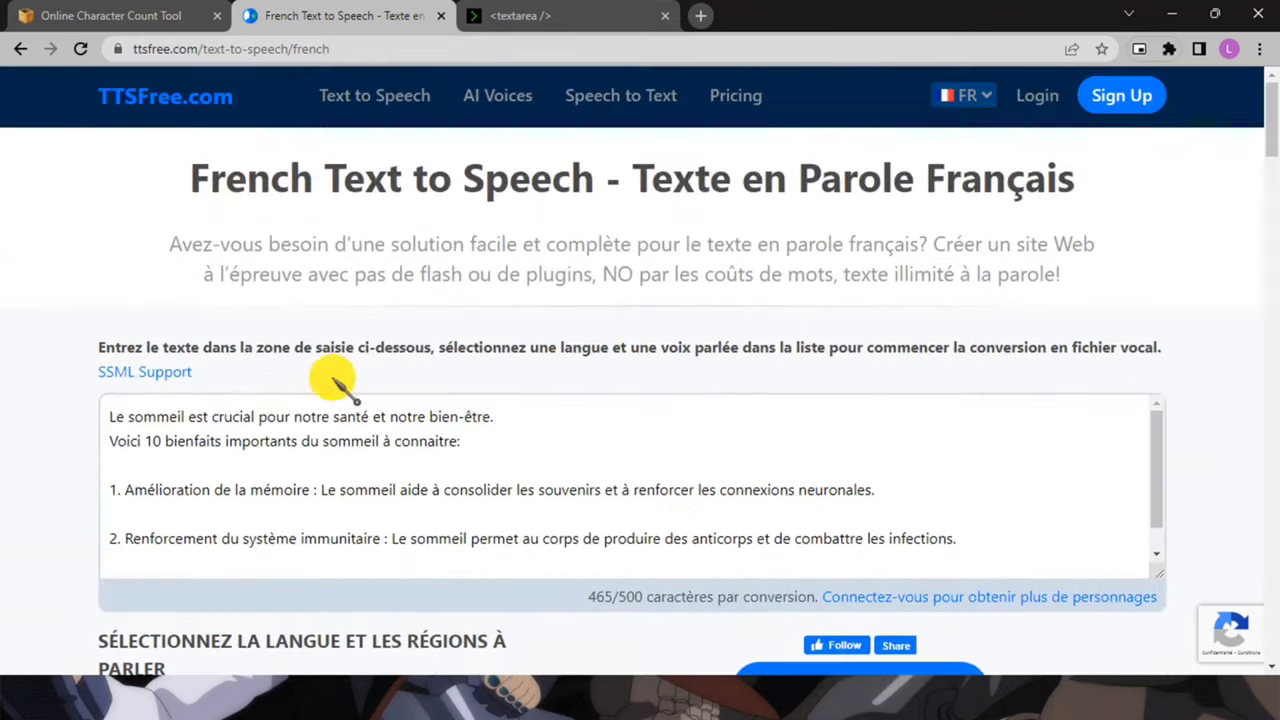
# - Convert the introduction and items 1 to 3 to speech with the French (France) Denise voice and save the MP3
pyautogui.scroll(-3, 300, 380)
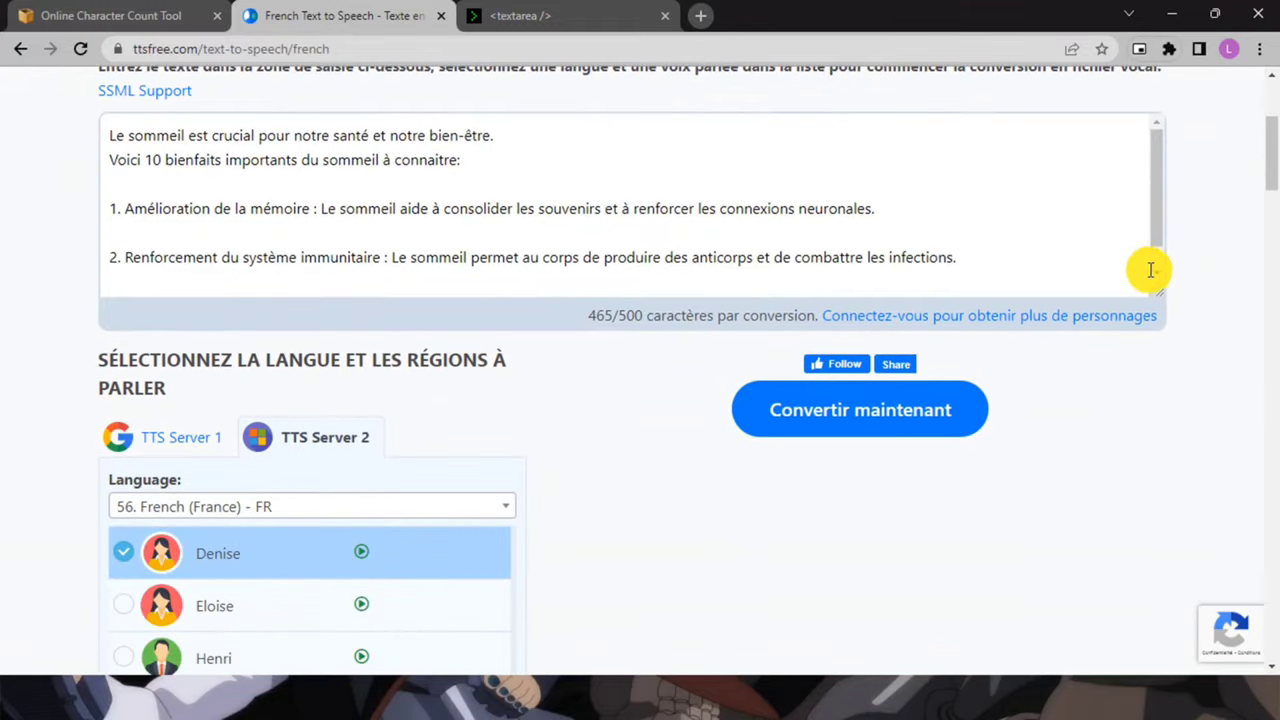
pyautogui.click(1151, 270)
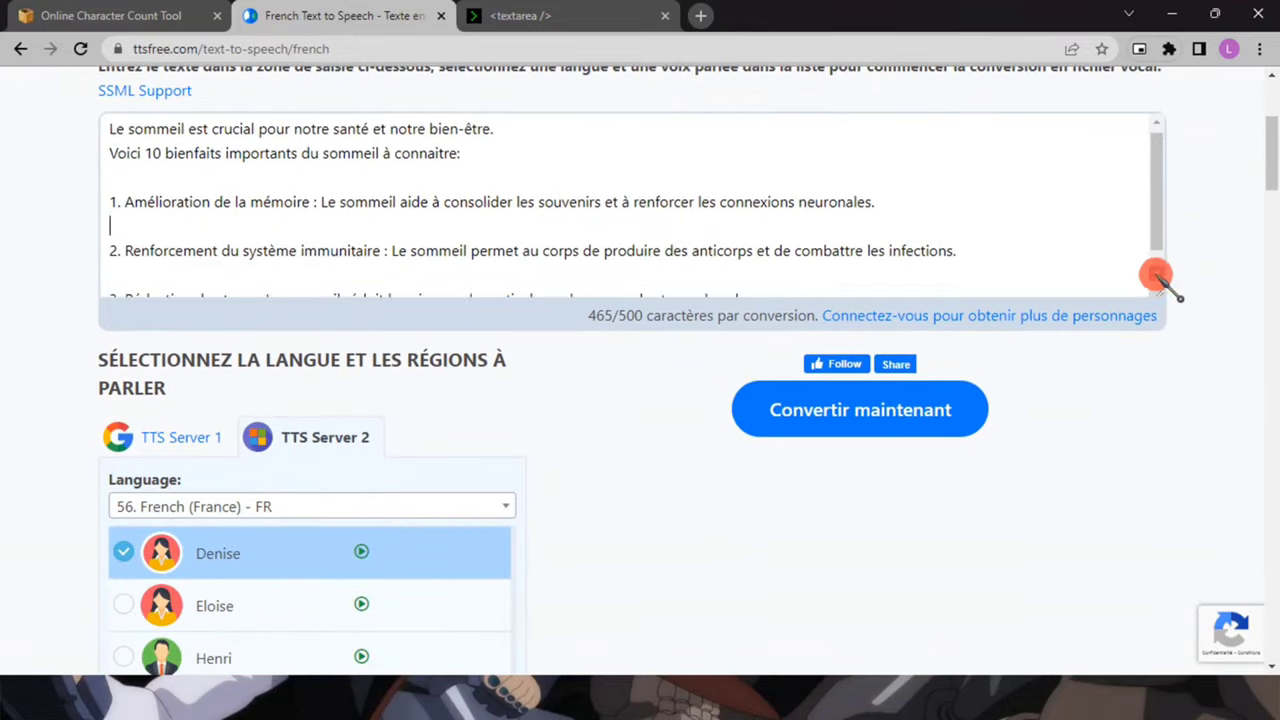
pyautogui.click(843, 416)
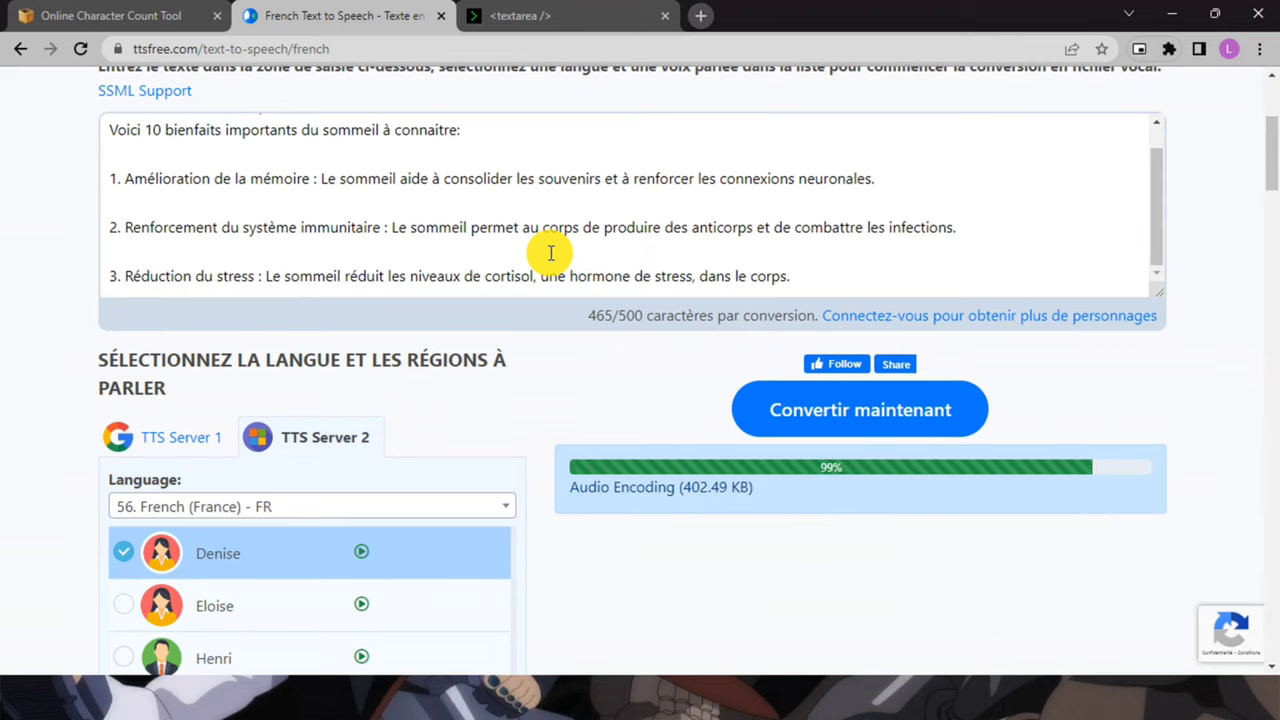
pyautogui.scroll(-10, 551, 253)
pyautogui.scroll(-15, 553, 255)
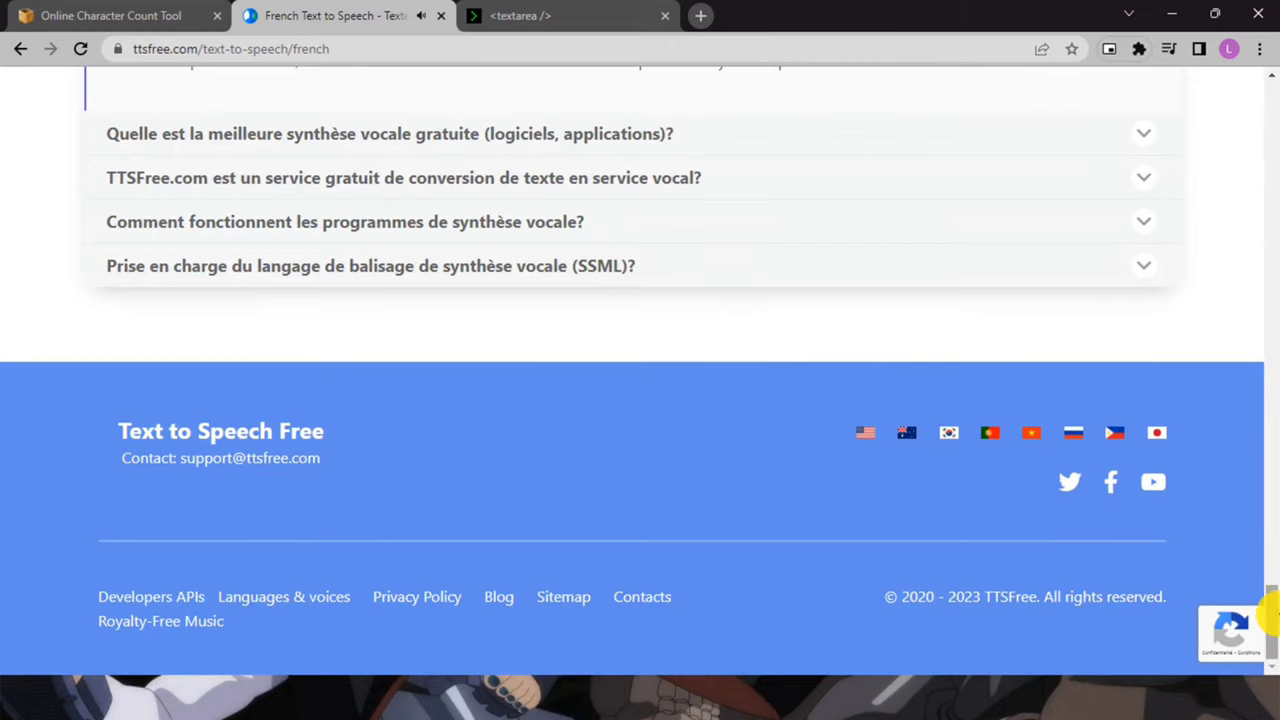
pyautogui.moveTo(1270, 612); pyautogui.dragTo(1250, 180)
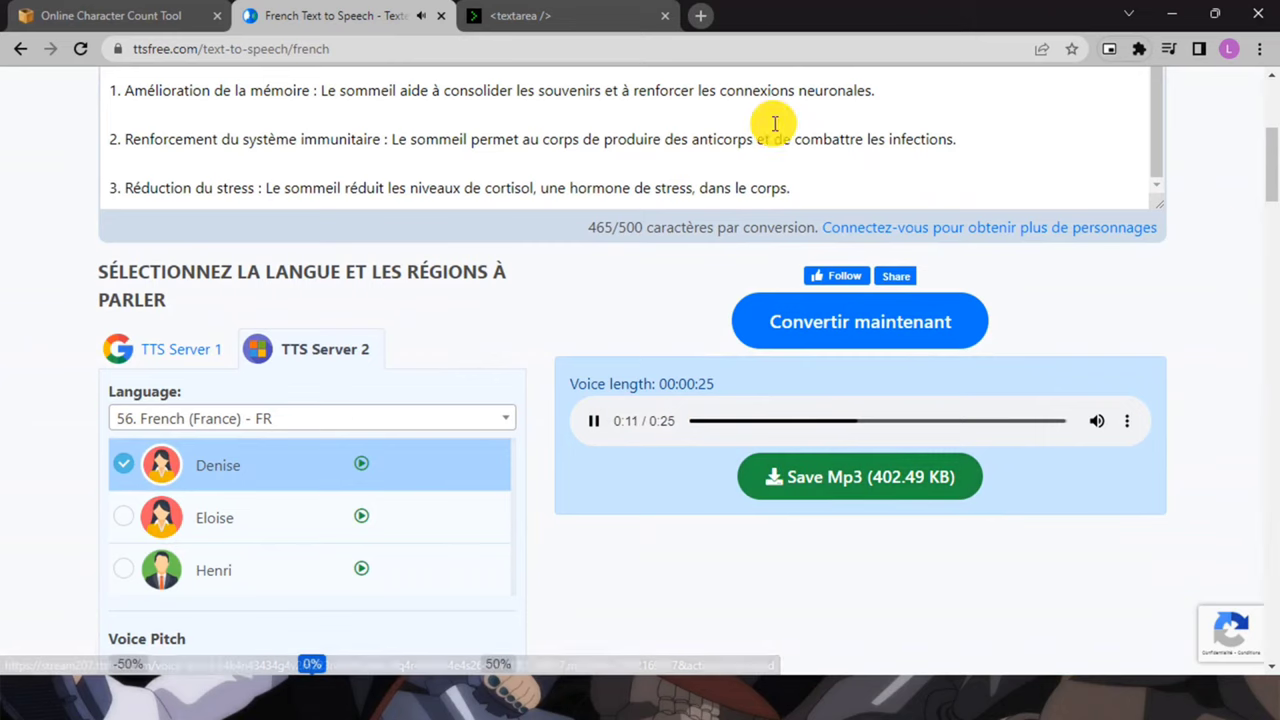
pyautogui.click(845, 490)
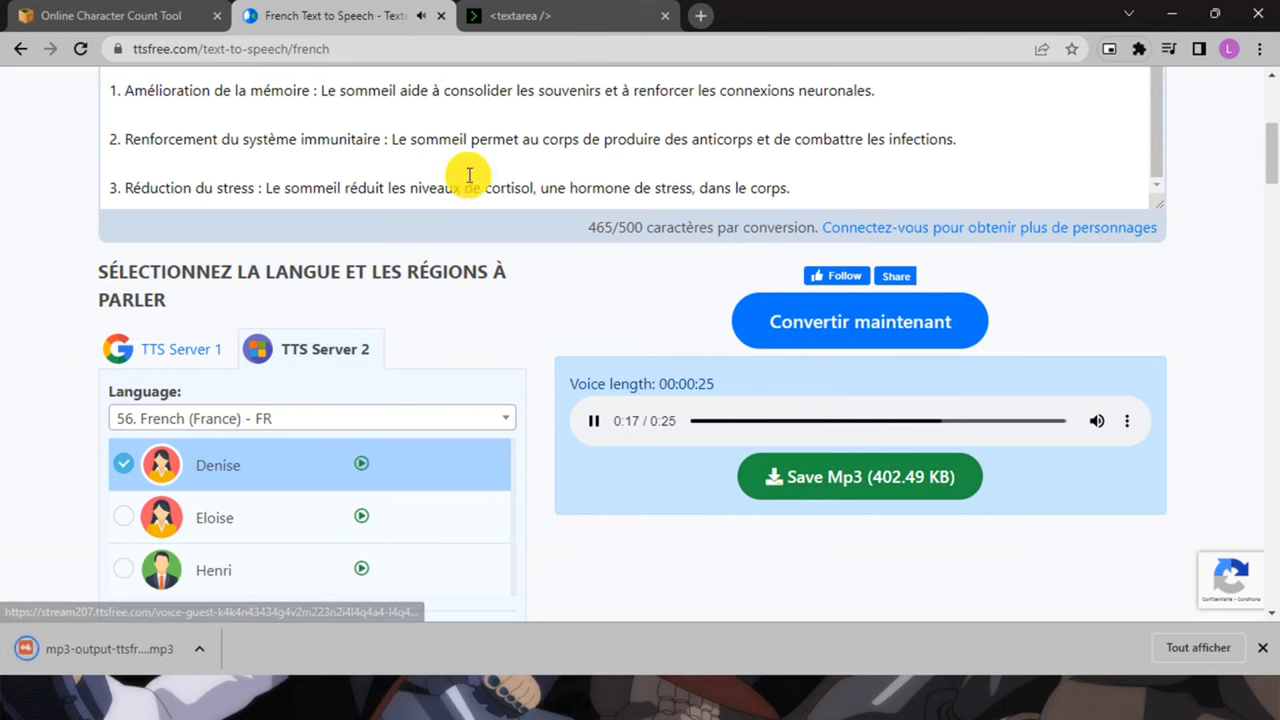
# - Copy items 4 to 7 from the textarea.org notes and replace the whole TTSFree text with them
pyautogui.scroll(4, 537, 150)
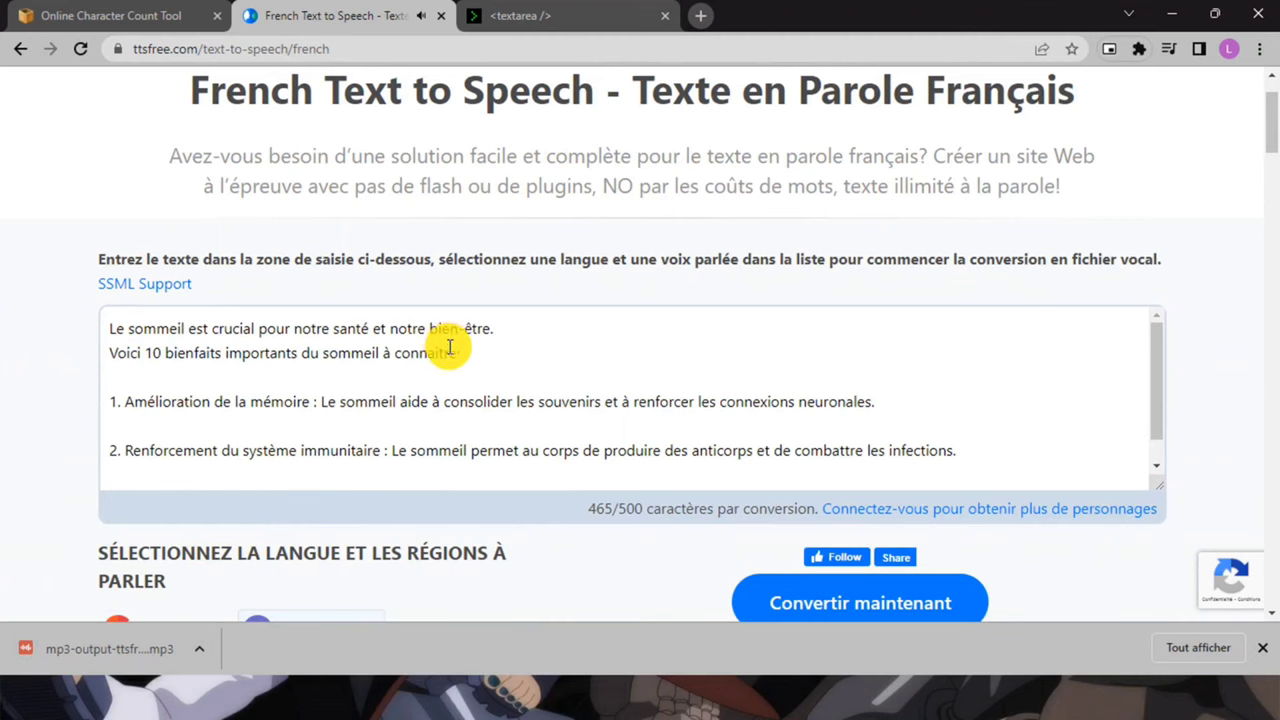
pyautogui.scroll(-1, 477, 343)
pyautogui.scroll(-2, 575, 450)
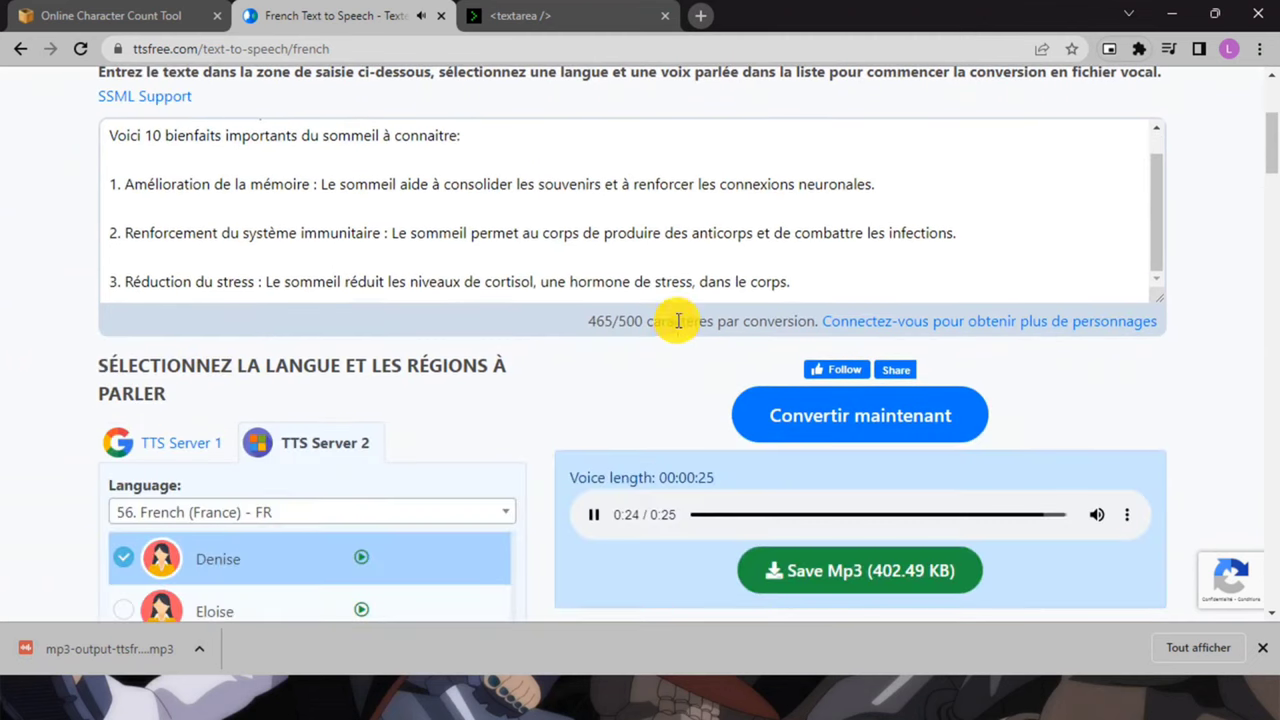
pyautogui.click(543, 12)
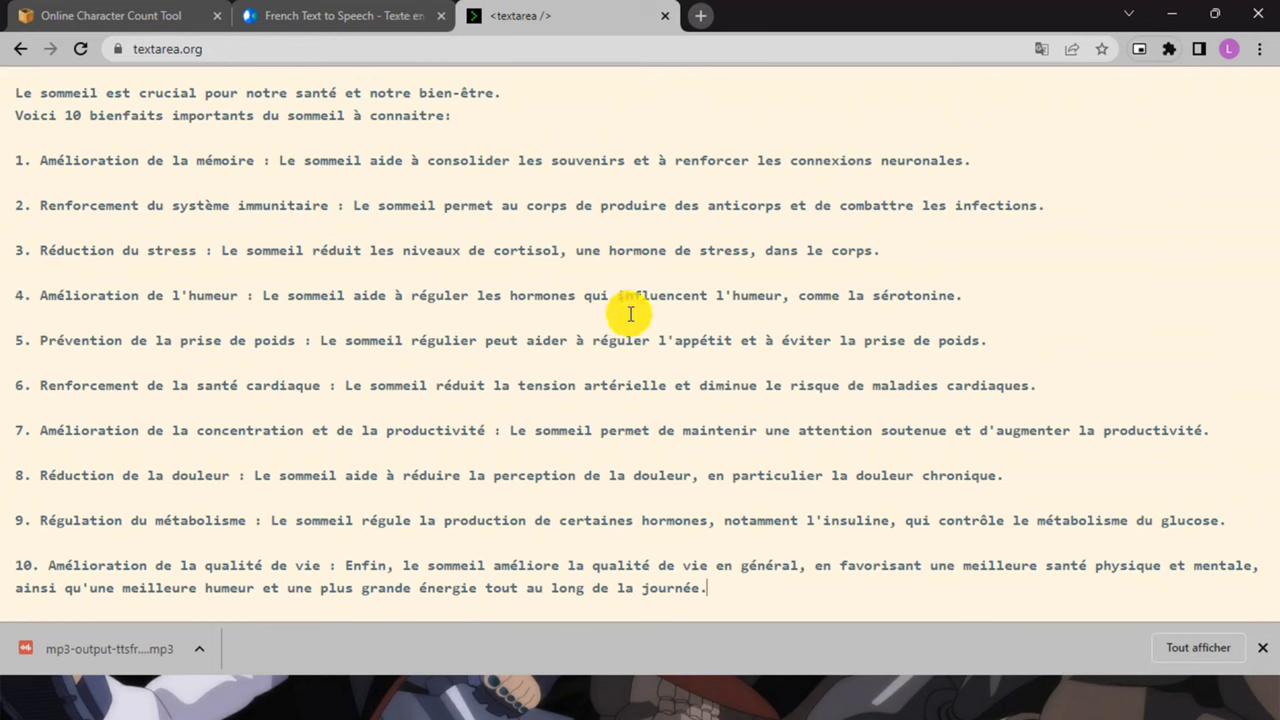
pyautogui.moveTo(15, 295); pyautogui.dragTo(1220, 426)
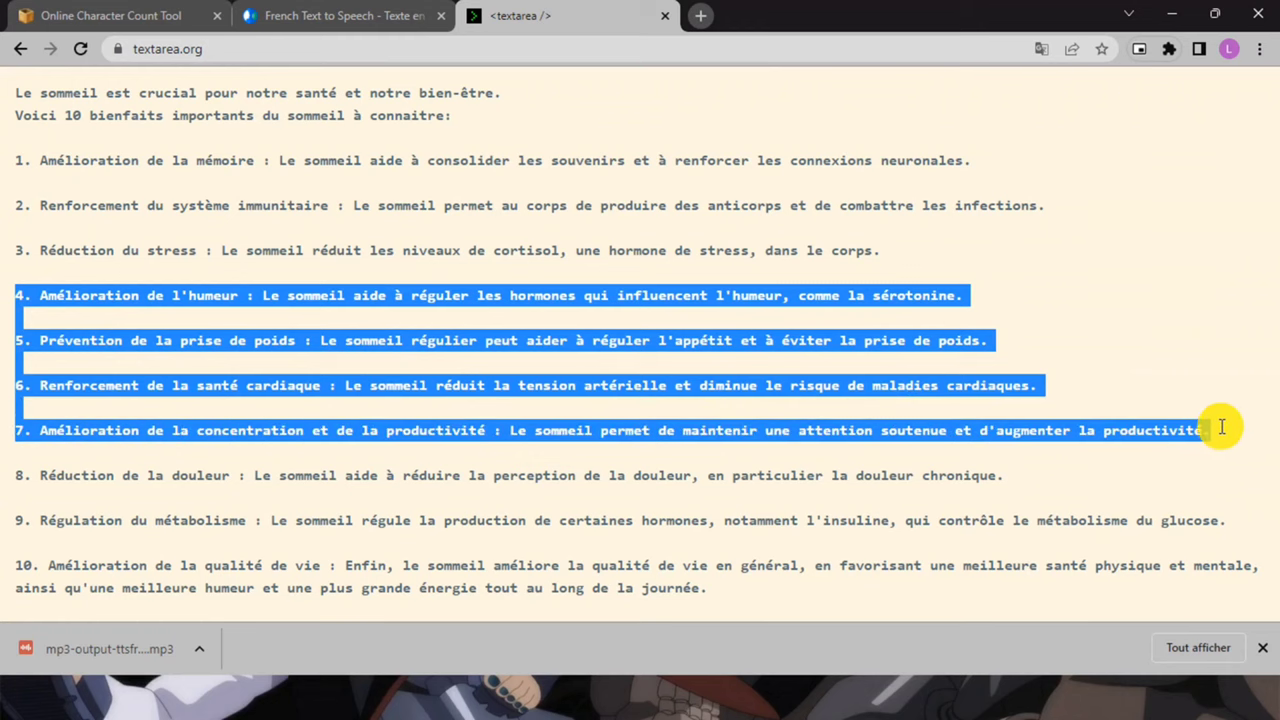
pyautogui.click(329, 14)
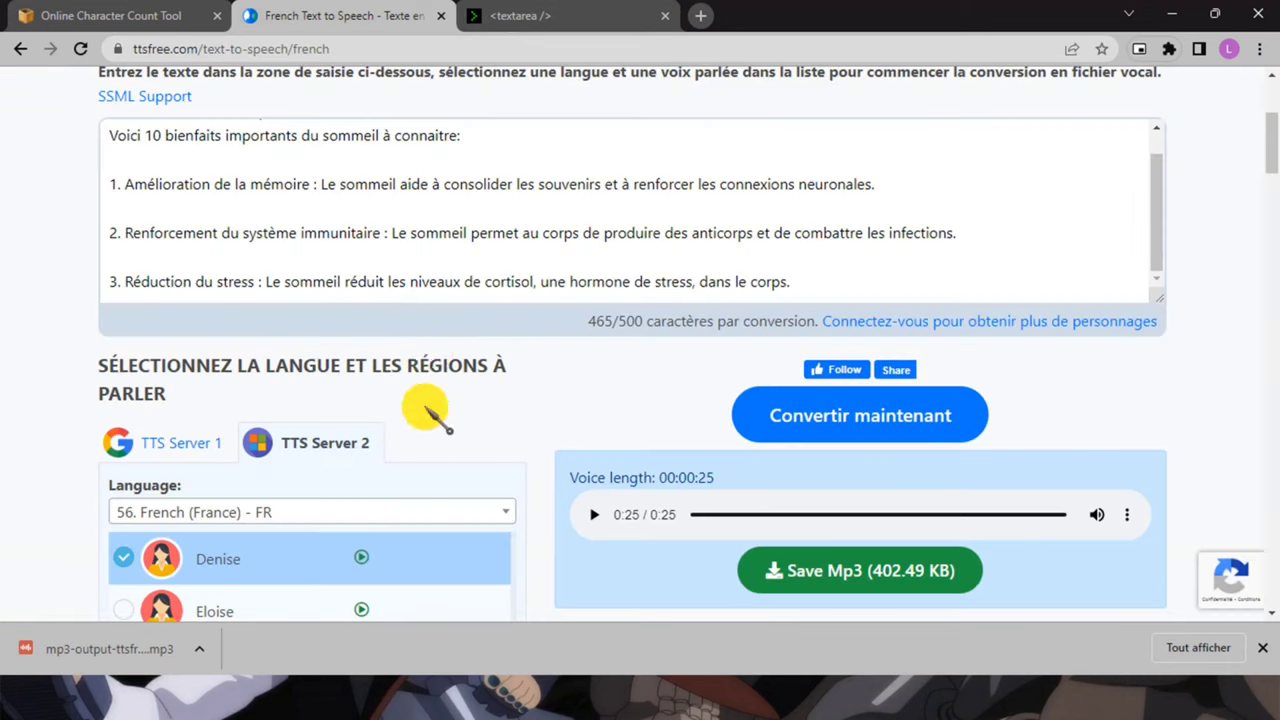
pyautogui.click(465, 280)
pyautogui.hotkey('ctrl', 'a')
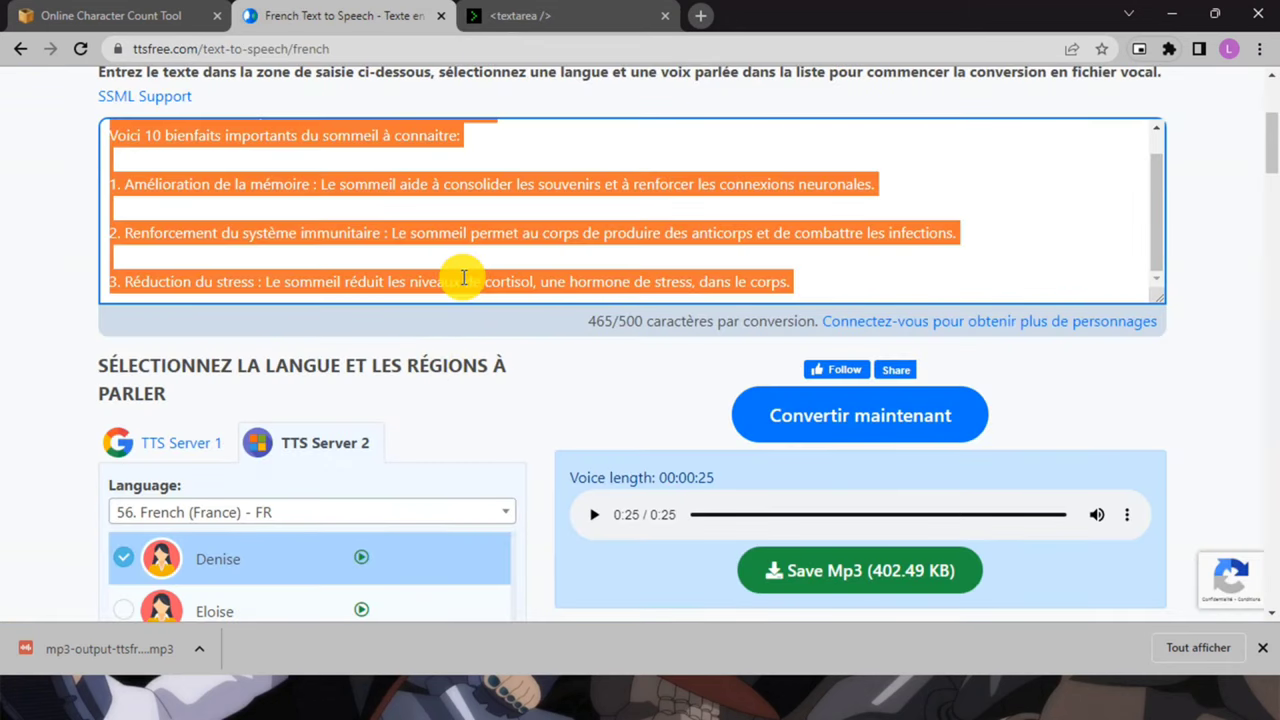
pyautogui.hotkey('ctrl', 'v')
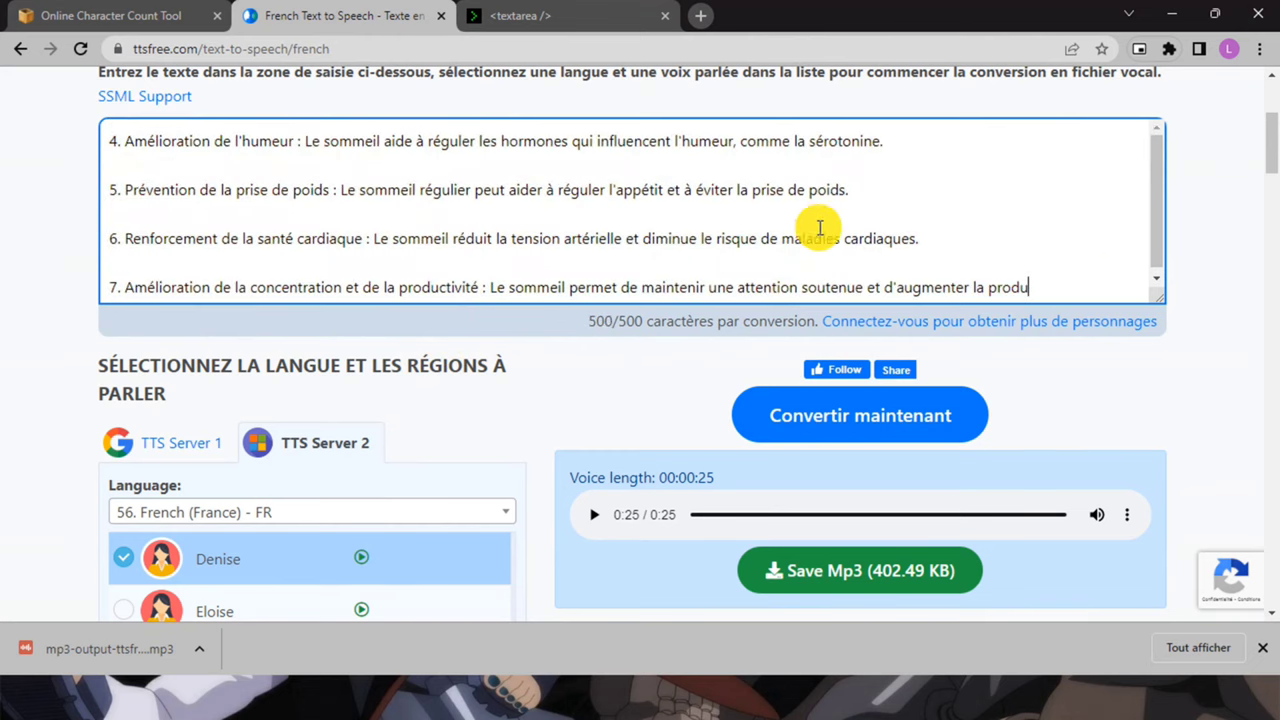
# - Delete the cut-off item 7 and the blank lines between items 4, 5 and 6 in the TTSFree text
pyautogui.click(550, 19)
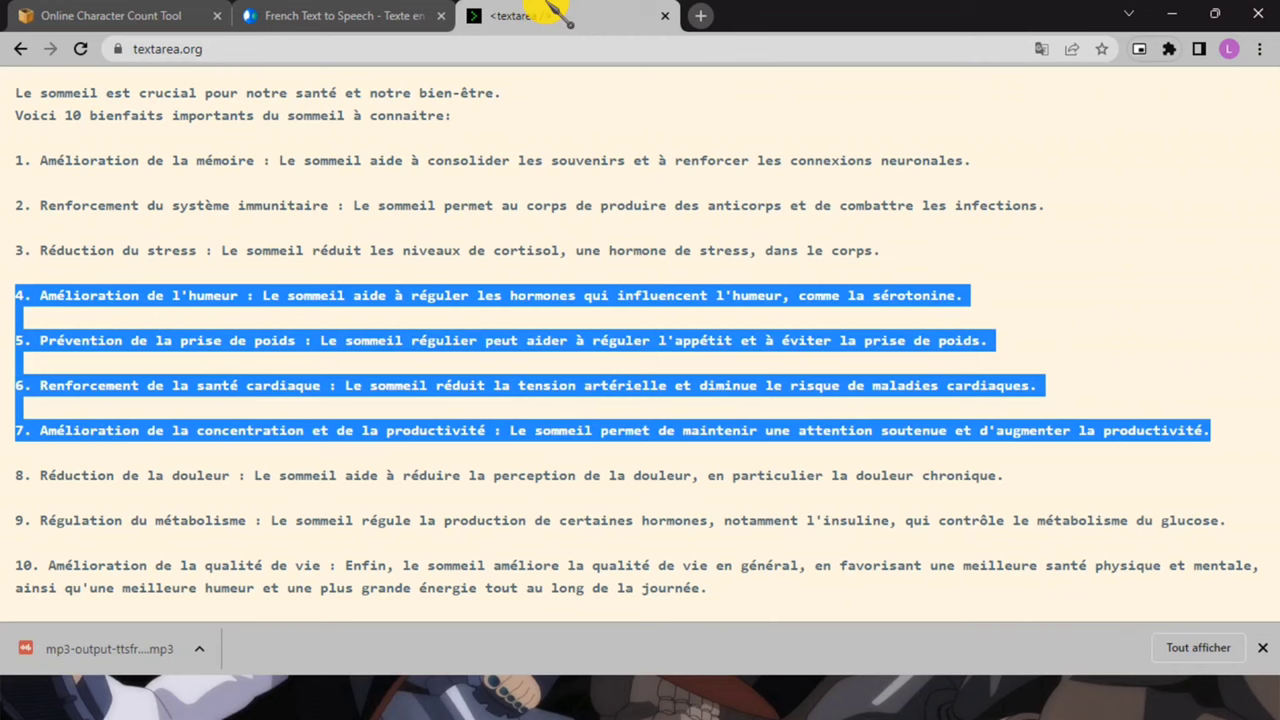
pyautogui.click(384, 15)
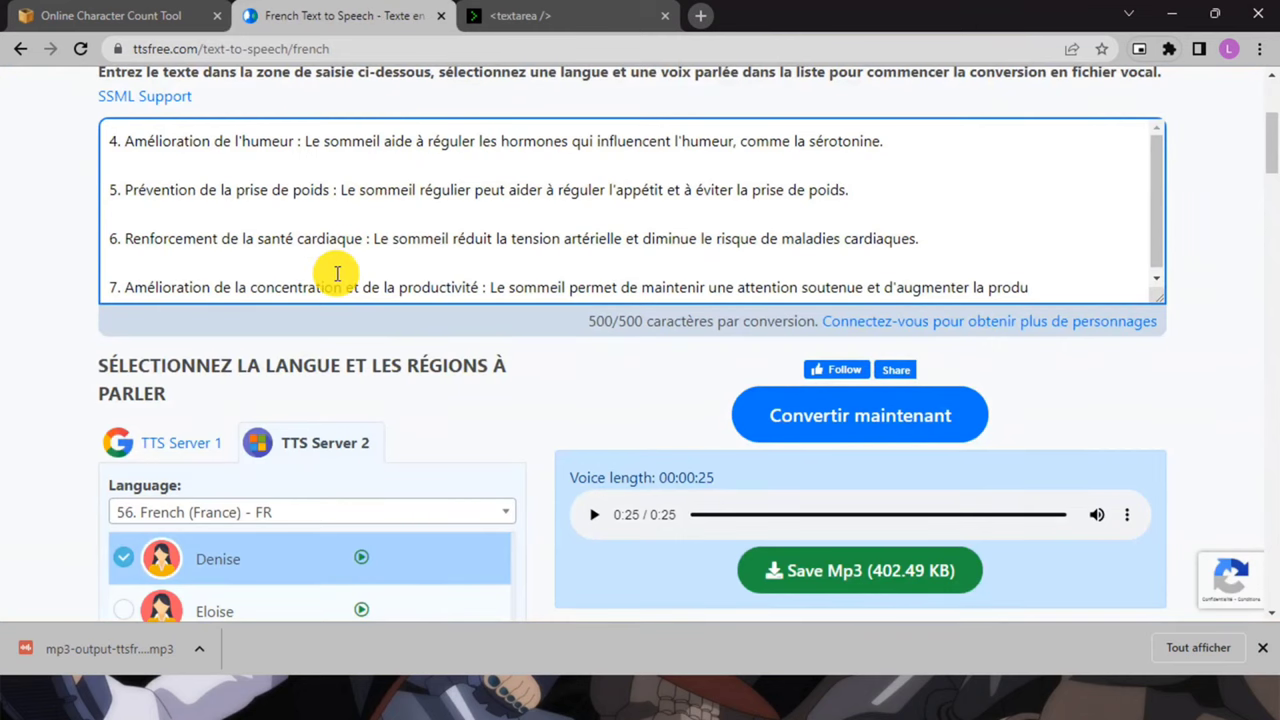
pyautogui.moveTo(1049, 197); pyautogui.dragTo(1043, 191)
pyautogui.press('BackSpace')
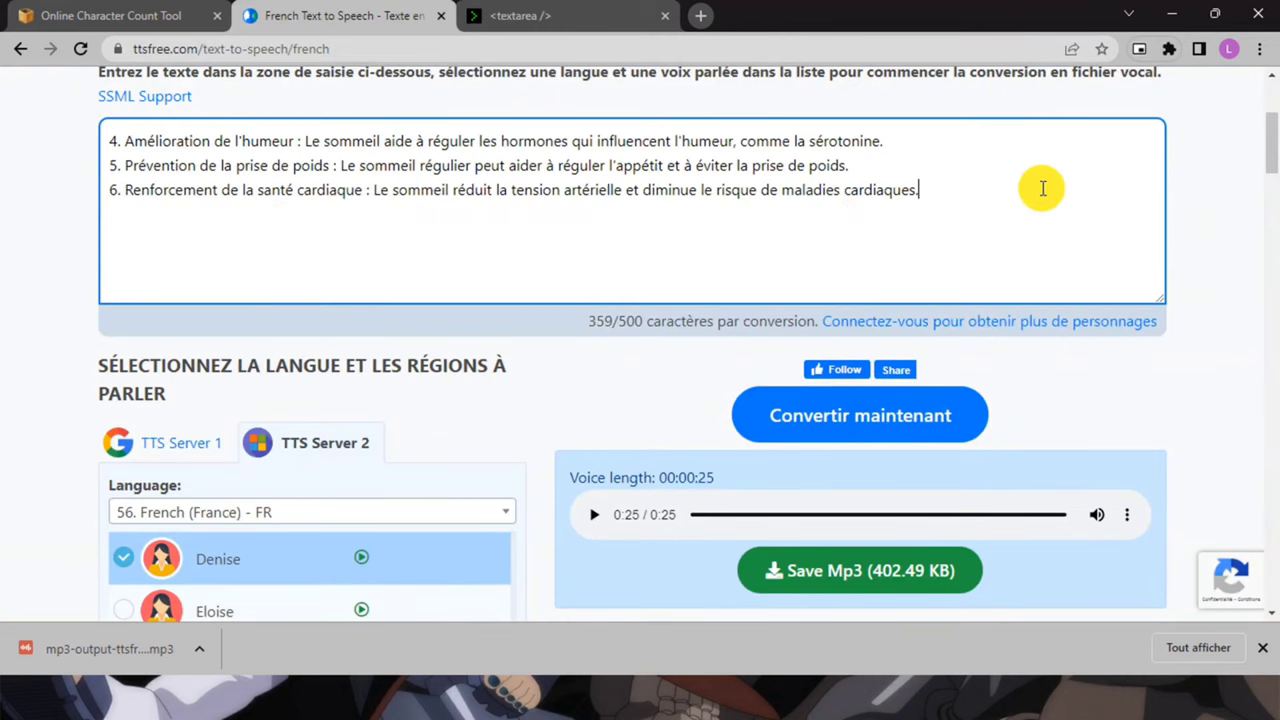
# - Convert items 4 to 6 to speech with the Denise voice and save the resulting MP3
pyautogui.scroll(-1, 890, 303)
pyautogui.click(860, 335)
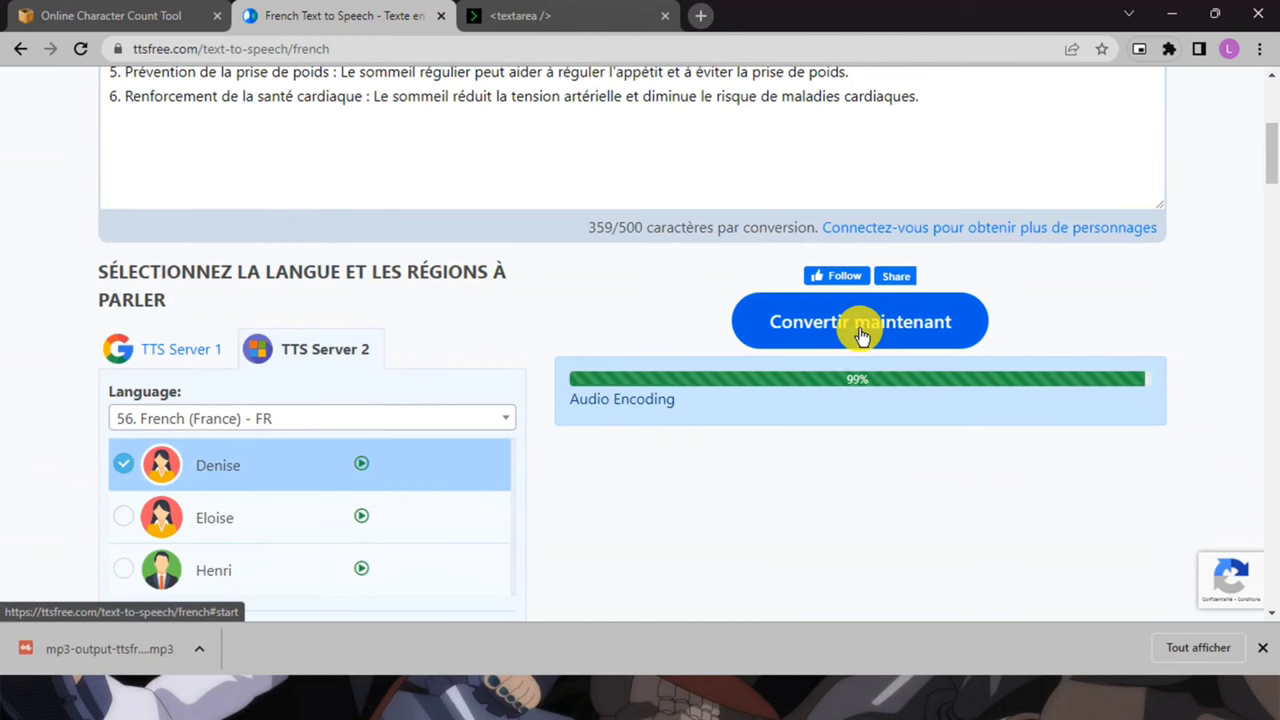
pyautogui.click(826, 482)
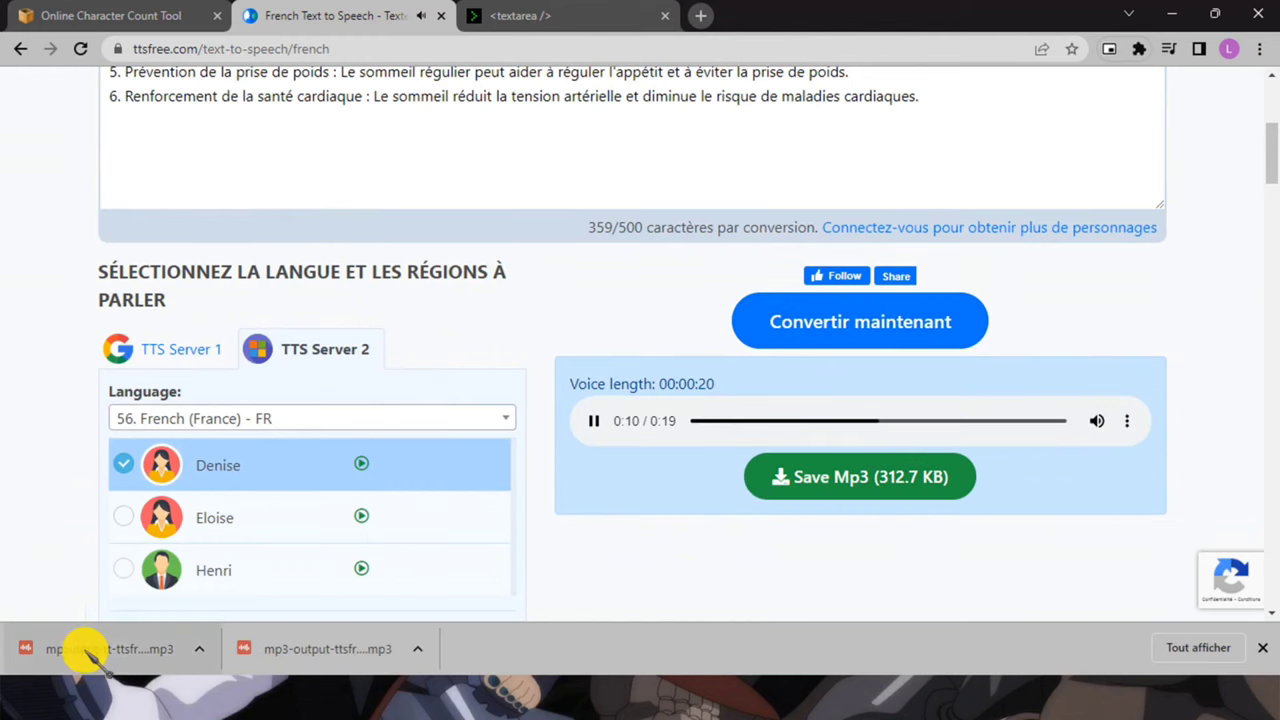
# - Copy items 7 to 9 from the textarea.org notes and replace the whole TTSFree text with them
pyautogui.scroll(2, 434, 237)
pyautogui.hotkey('ctrl', 'Tab')
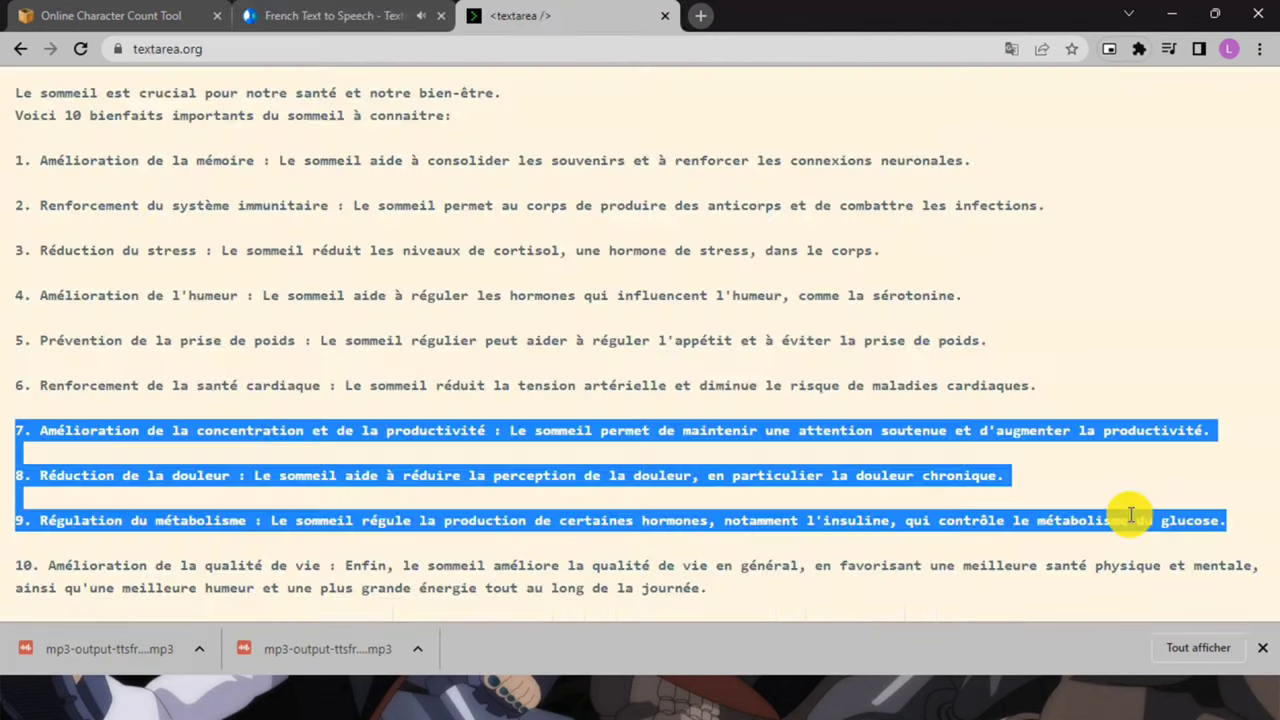
pyautogui.click(325, 15)
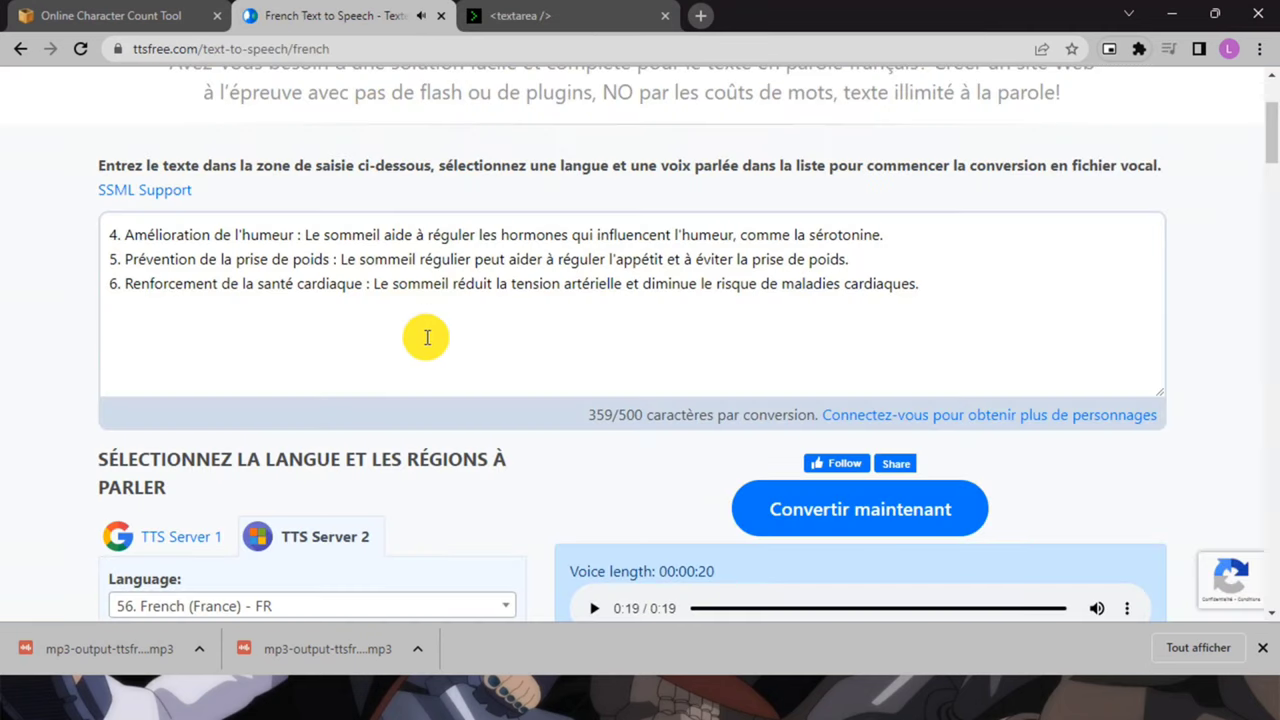
pyautogui.click(443, 320)
pyautogui.hotkey('ctrl', 'a')
pyautogui.write("7. Amélioration de la concentration et de la productivité : Le sommeil permet de maintenir une attention soutenue et d'augmenter la productivité.  8. Réduction de la douleur : Le sommeil aide à réduire la perception de la douleur, en particulier la douleur chronique.  9. Régulation du métabolisme : Le sommeil régule la production de certaines hormones, notamment l'insuline, qui contrôle le métabolisme du glucose.")
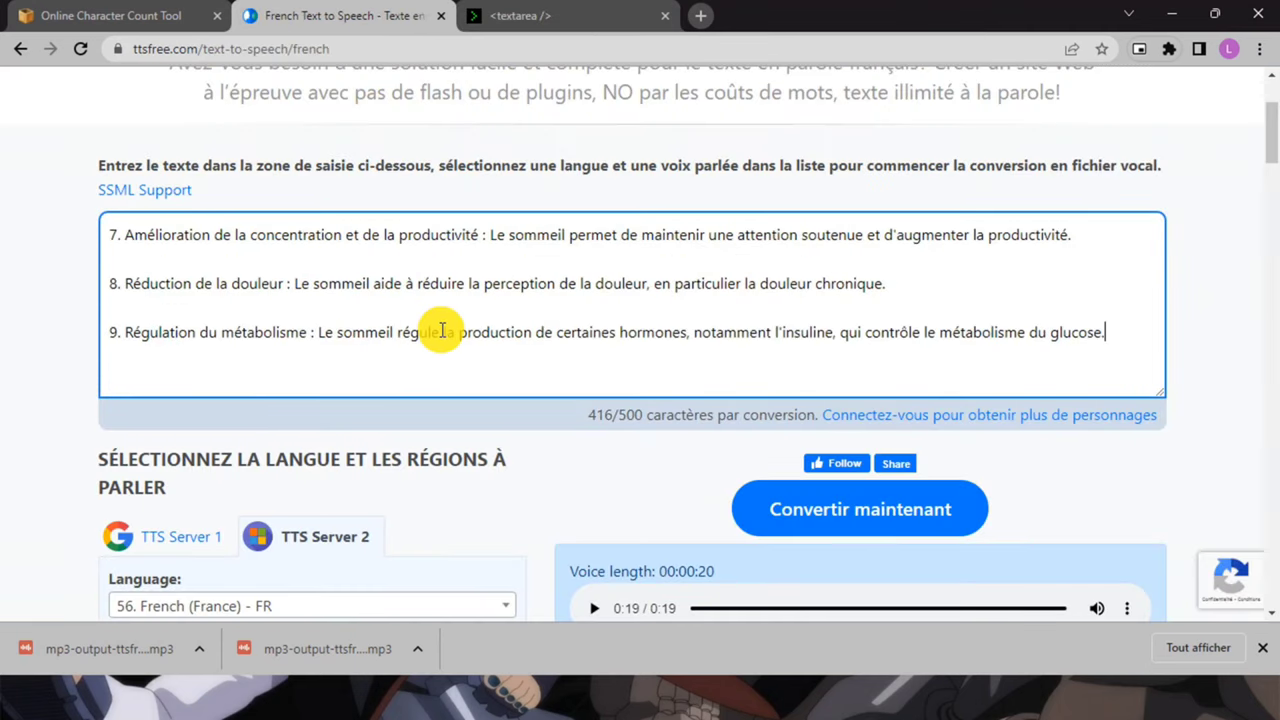
# - Delete the blank lines between items 7, 8 and 9, then convert them with the Denise voice and save the MP3
pyautogui.press('BackSpace')
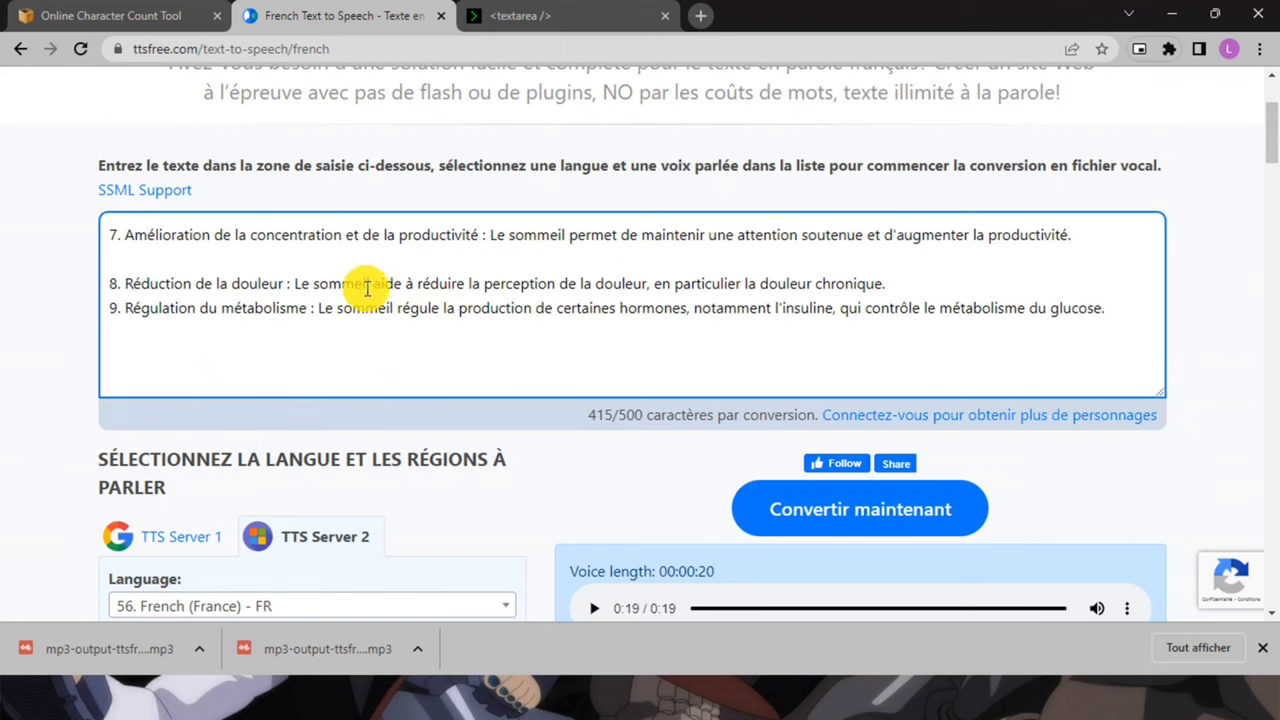
pyautogui.click(327, 258)
pyautogui.press('BackSpace')
pyautogui.click(913, 515)
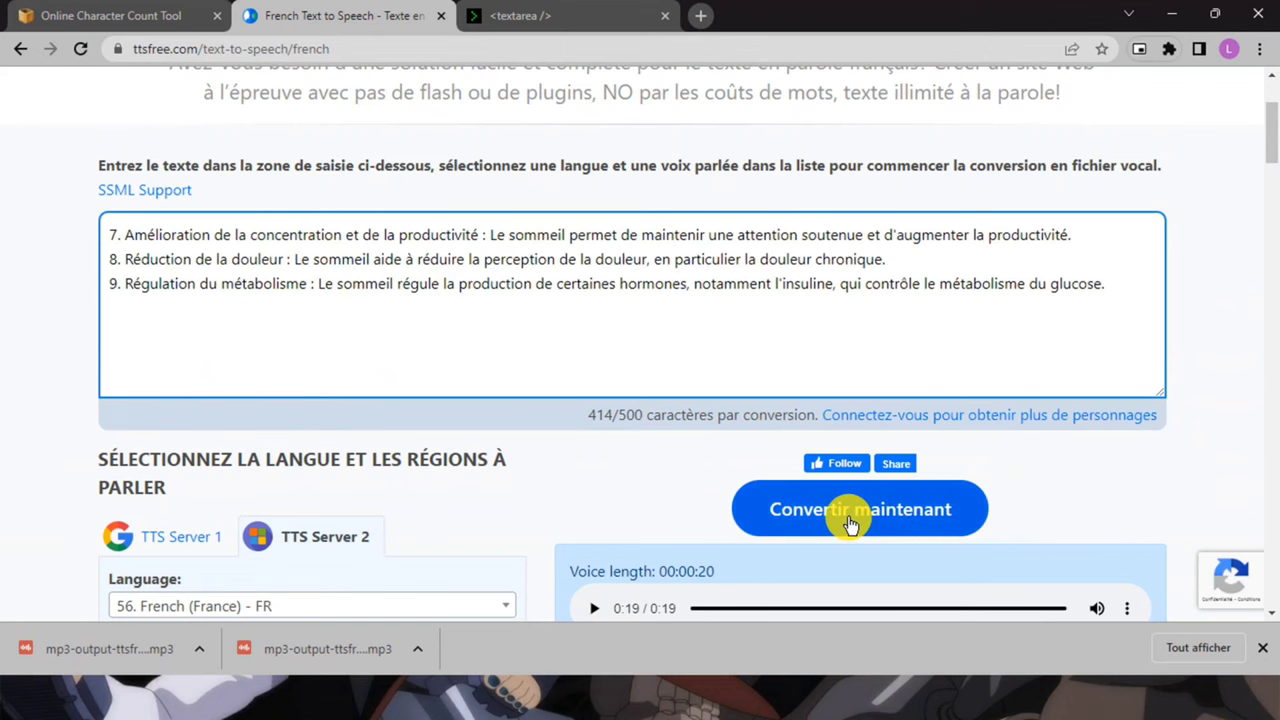
pyautogui.scroll(-1, 543, 212)
# - Replace the TTSFree text with item 10 from the notes, convert it with the Denise voice and save the MP3
pyautogui.hotkey('ctrl', 'a')
pyautogui.write("10. Amélioration de la qualité de vie : Enfin, le sommeil améliore la qualité de vie en général, en favorisant une meilleure santé physique et mentale, ainsi qu'une meilleure humeur et une plus grande énergie tout au long de la journée.")
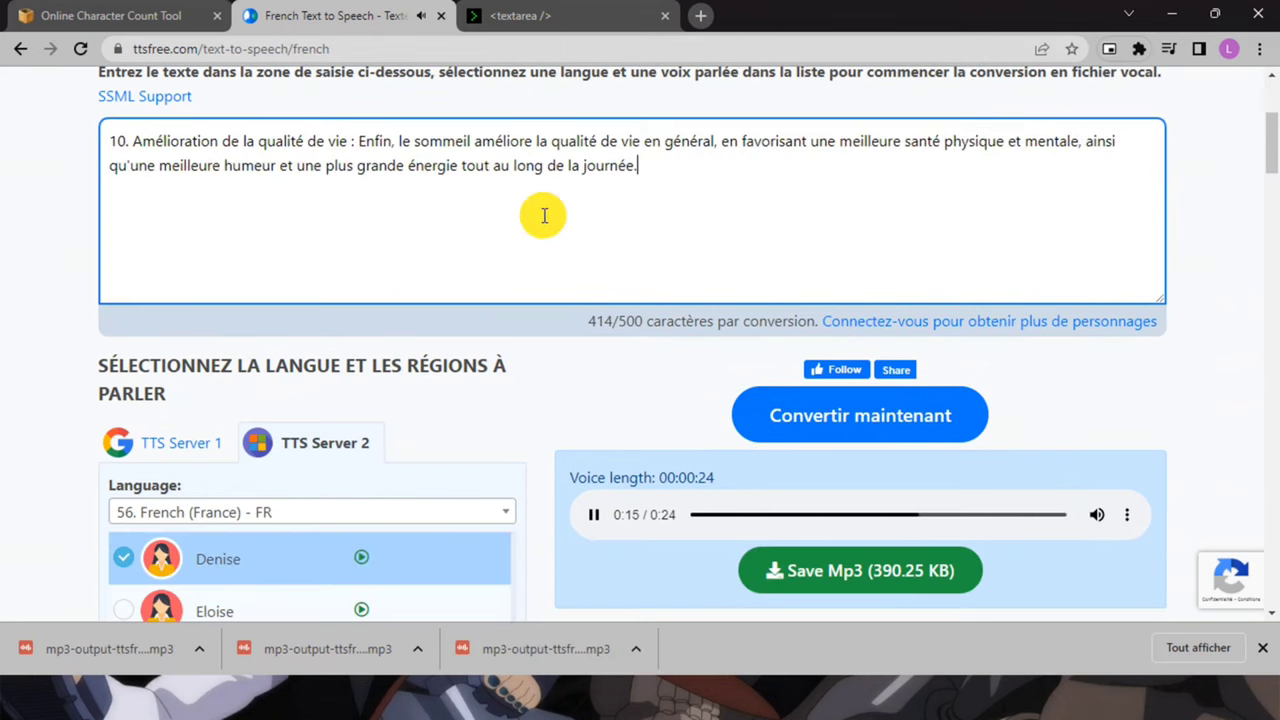
pyautogui.click(830, 418)
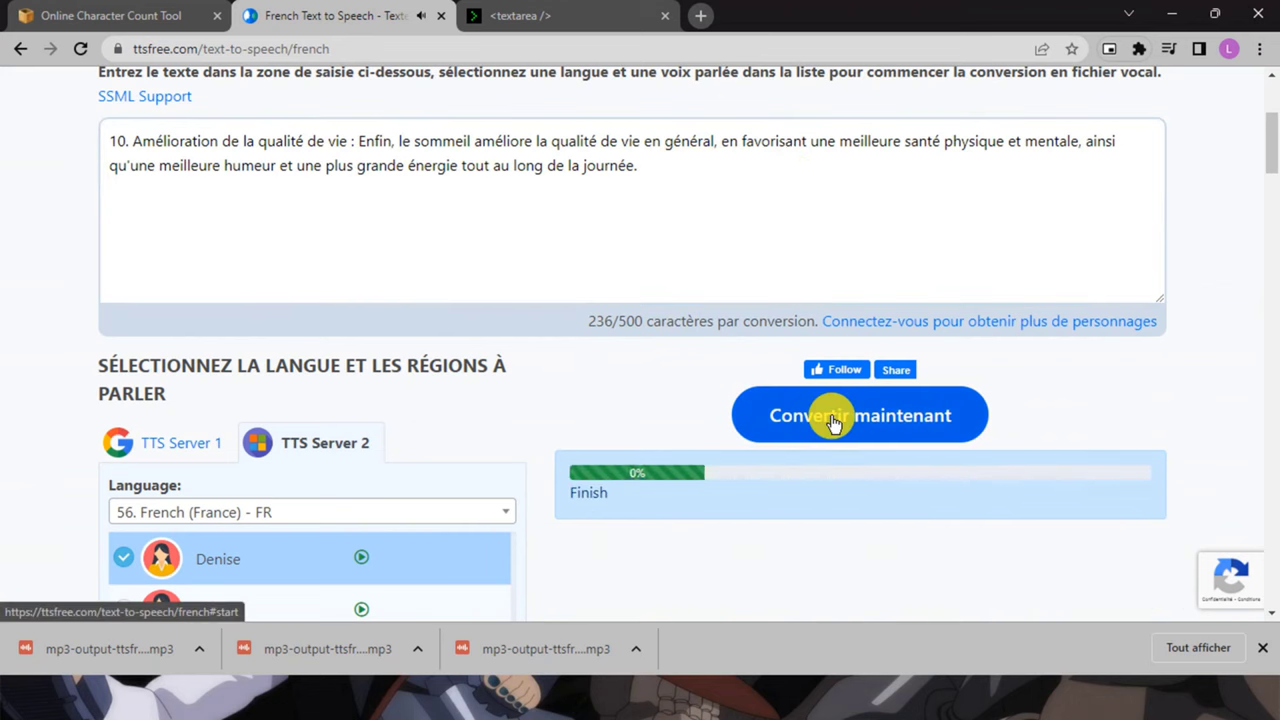
pyautogui.click(846, 574)
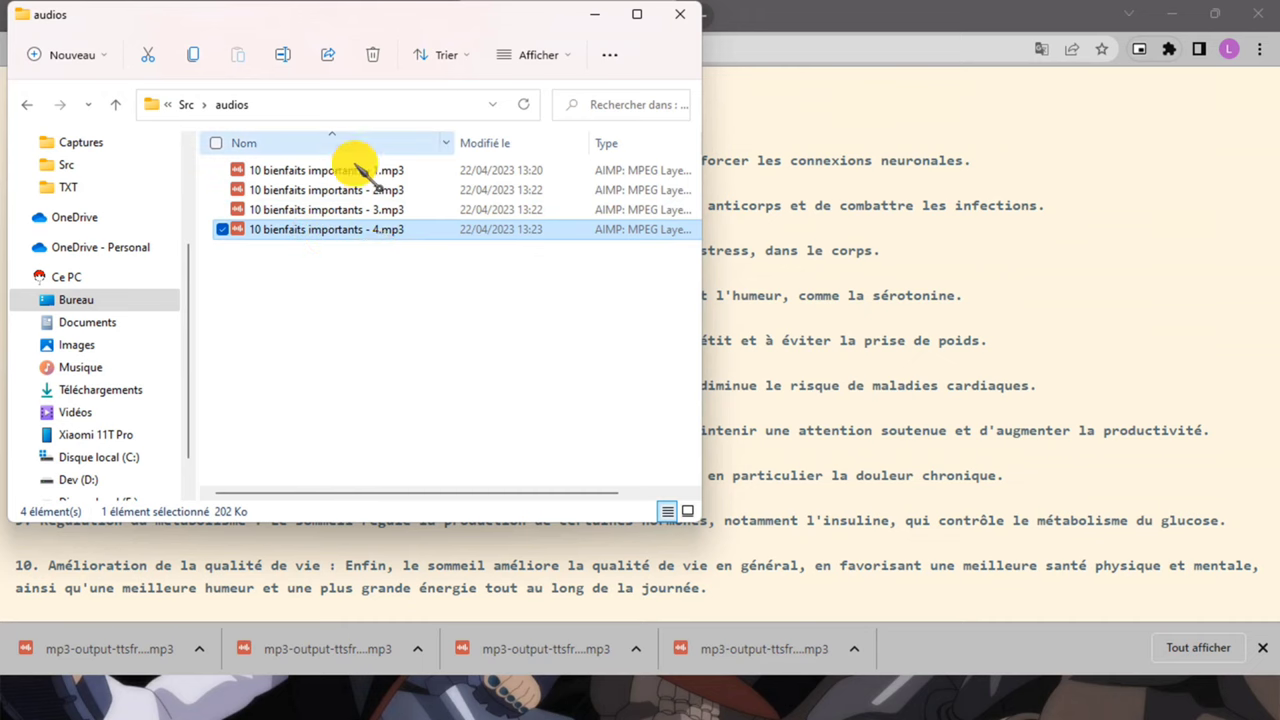
# - Close the downloads bar, open audio-joiner.com in a new tab and dismiss its translation prompt
pyautogui.click(1263, 648)
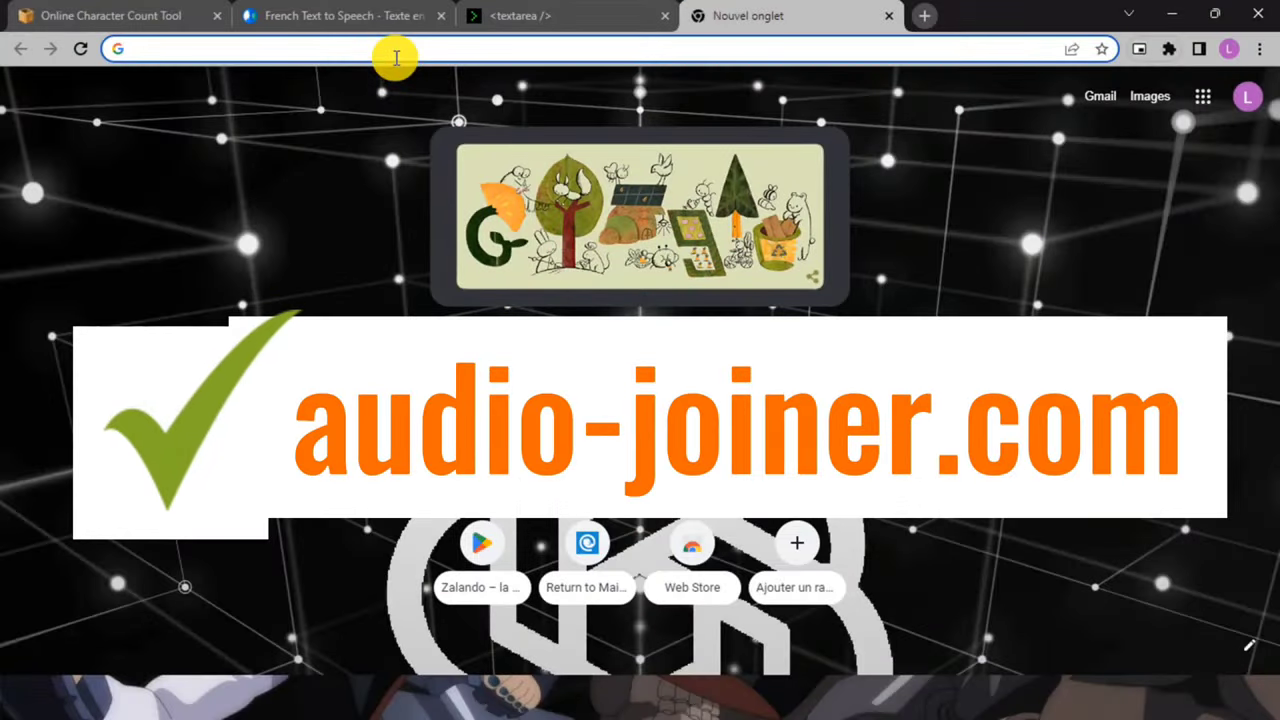
pyautogui.click(395, 57)
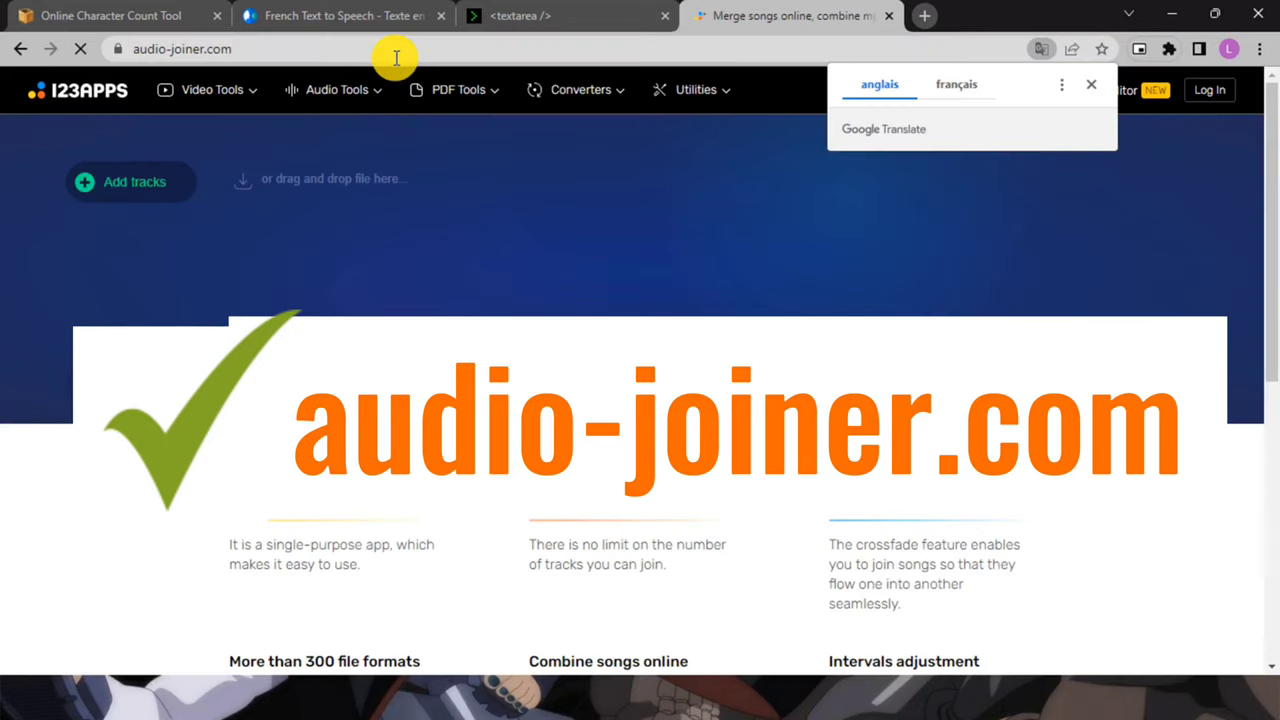
pyautogui.click(1091, 85)
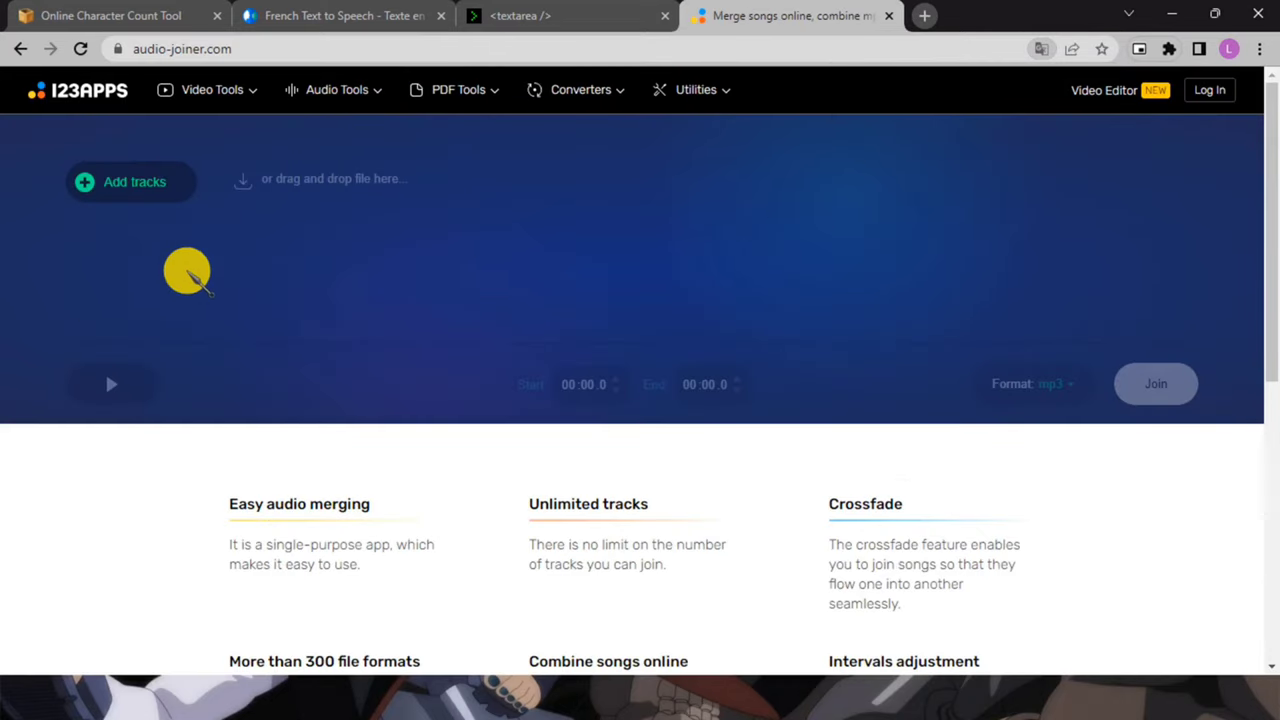
# - Add the four voice-over files "10 bienfaits importants - 1.mp3" to "10 bienfaits importants - 4.mp3" as tracks, in numerical order
pyautogui.click(138, 198)
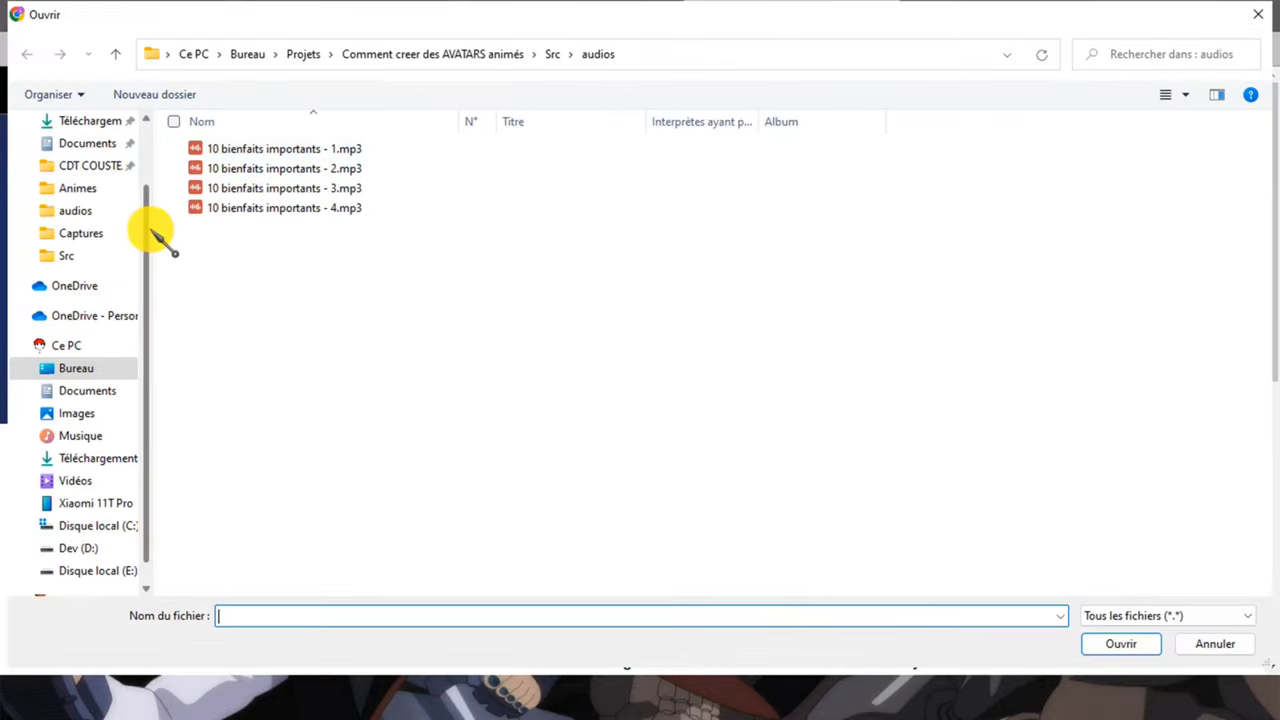
pyautogui.moveTo(155, 227); pyautogui.dragTo(109, 229)
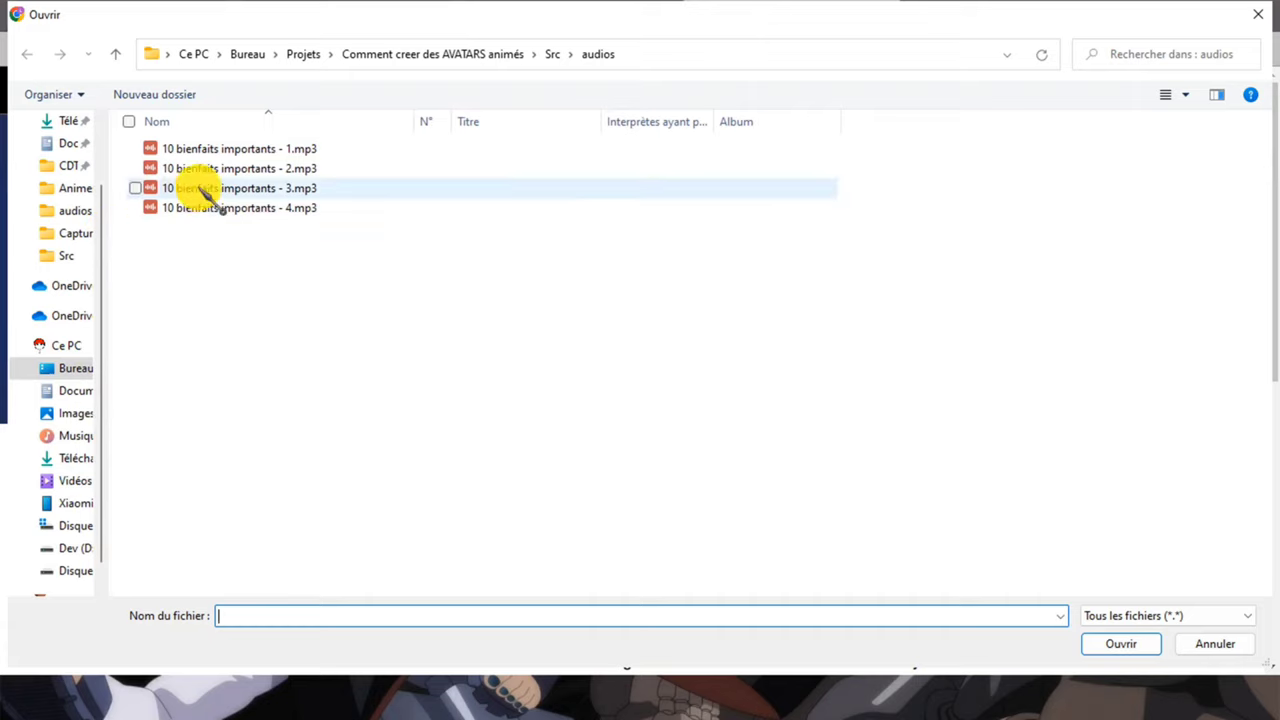
pyautogui.doubleClick(245, 150)
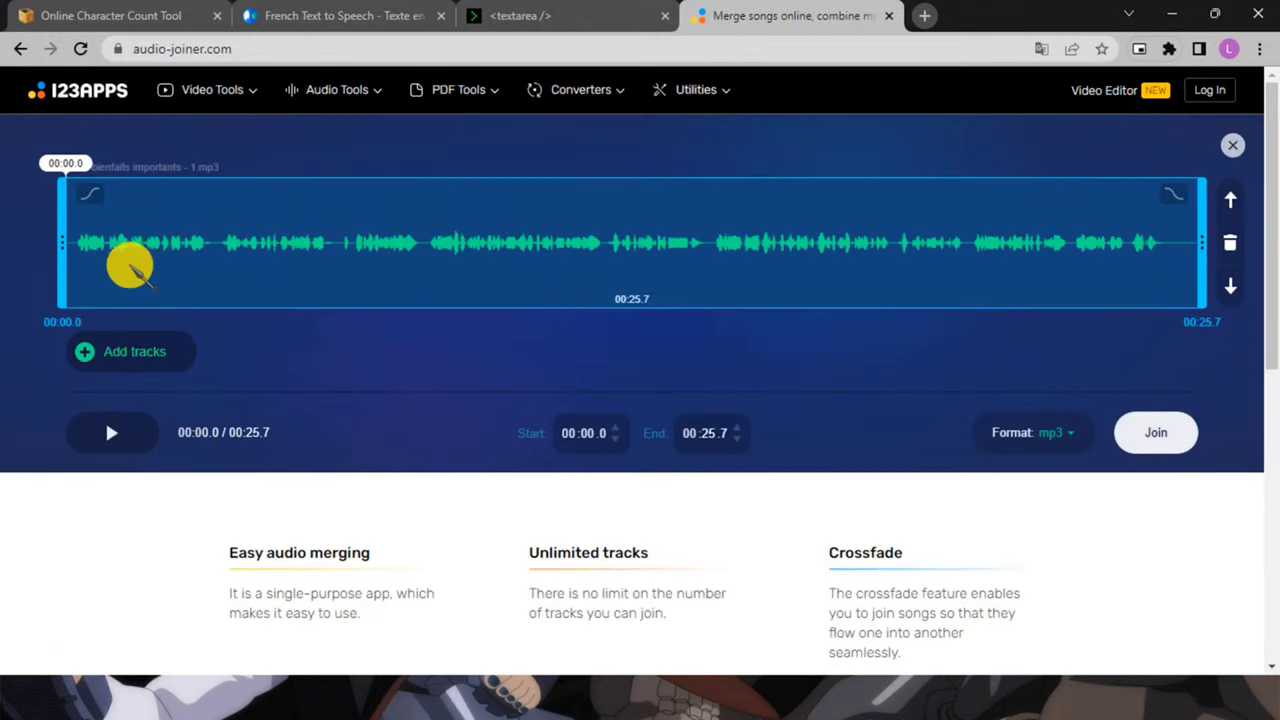
pyautogui.click(115, 358)
pyautogui.doubleClick(251, 169)
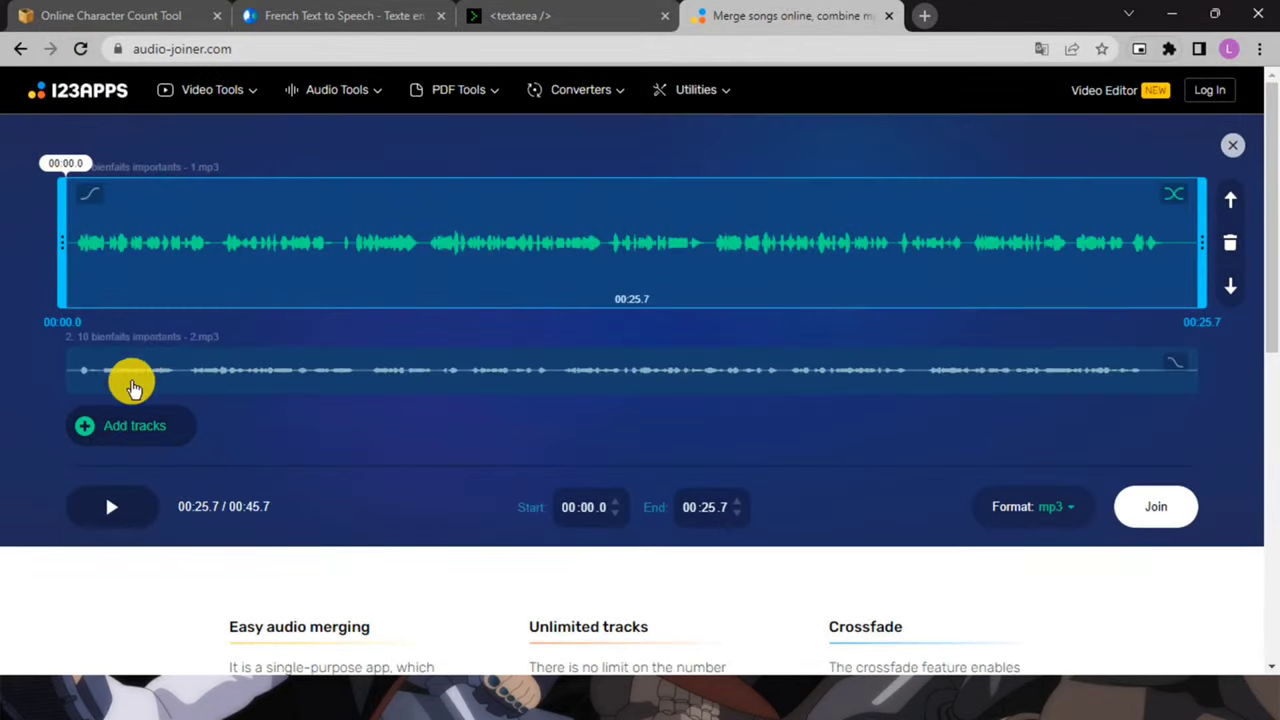
pyautogui.click(134, 435)
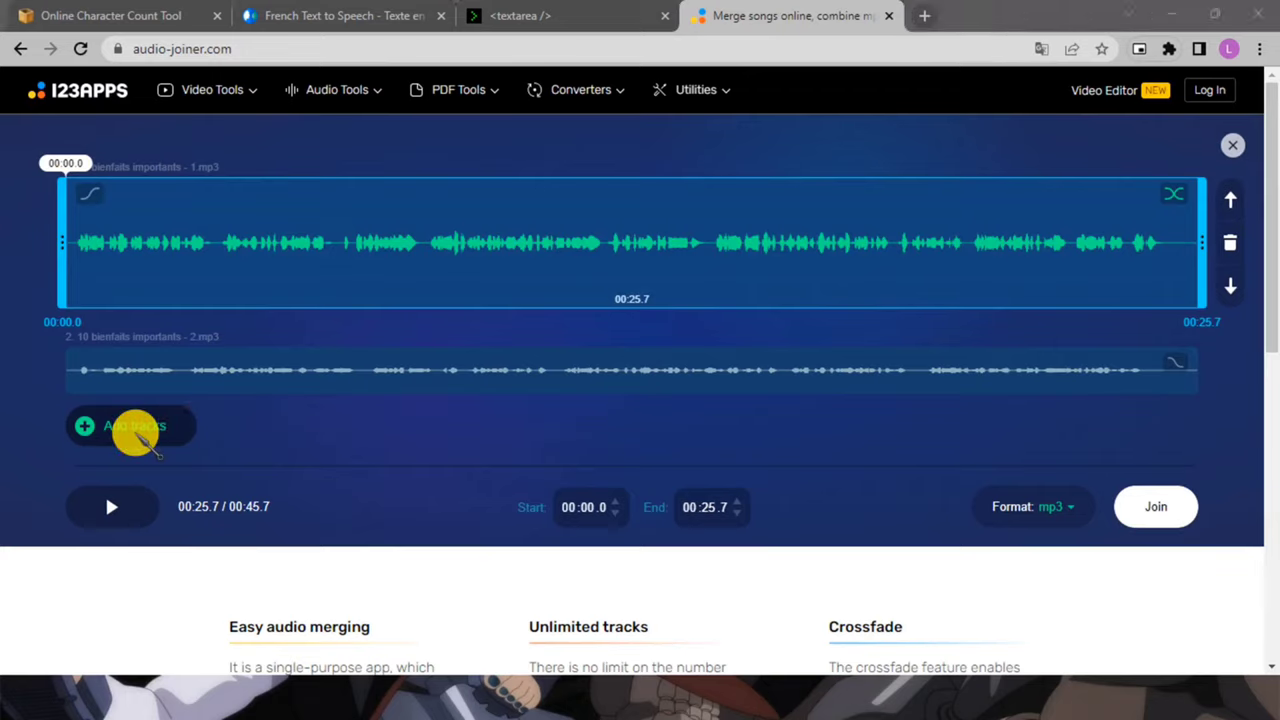
pyautogui.click(215, 189)
pyautogui.doubleClick(215, 189)
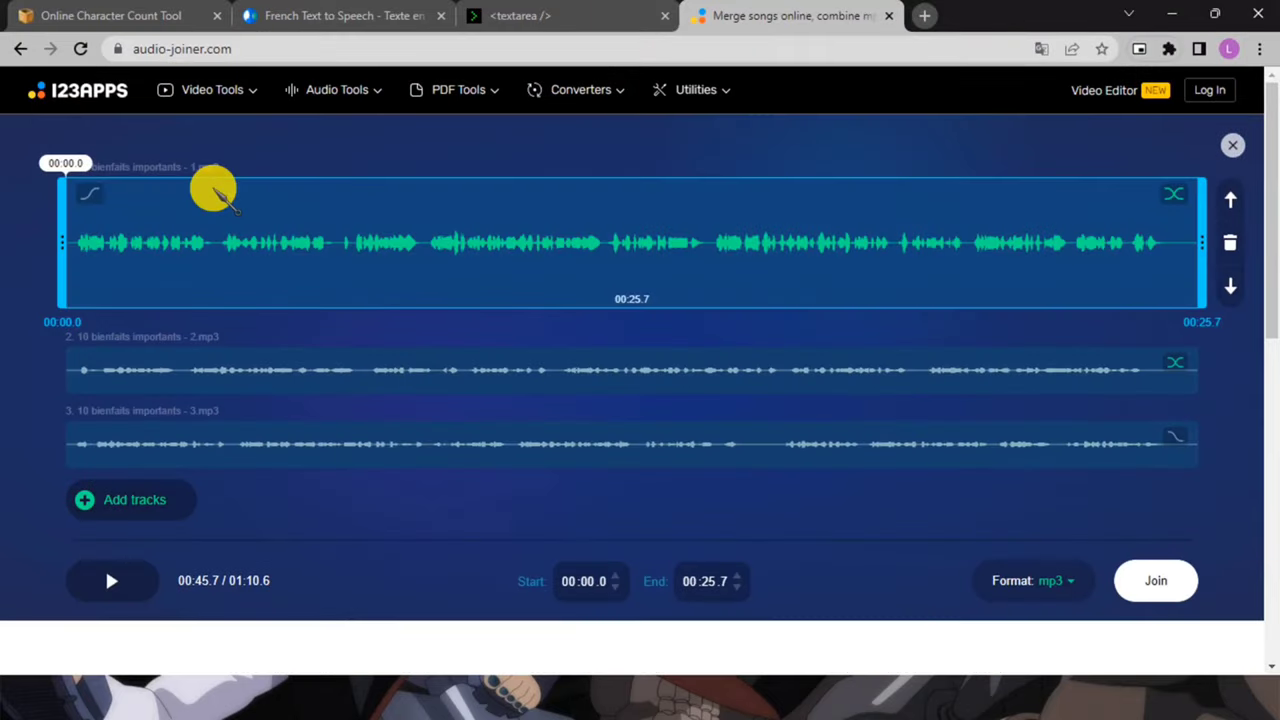
pyautogui.click(130, 505)
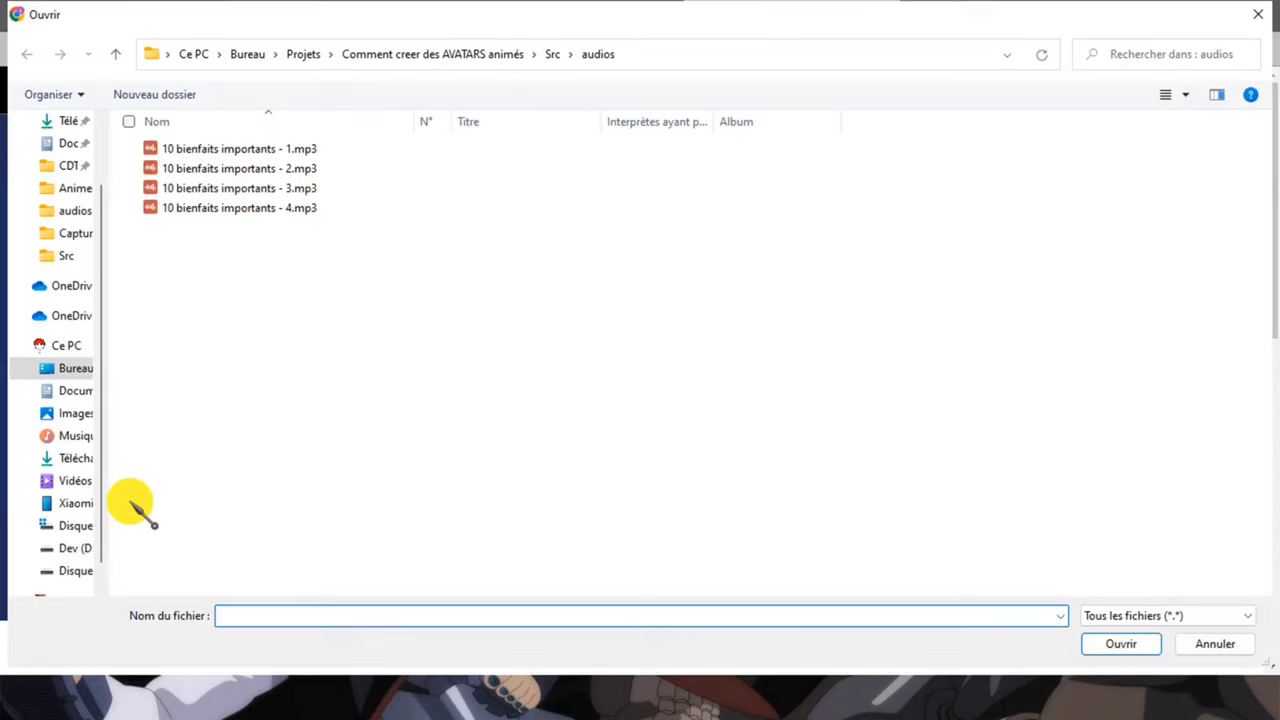
pyautogui.doubleClick(257, 207)
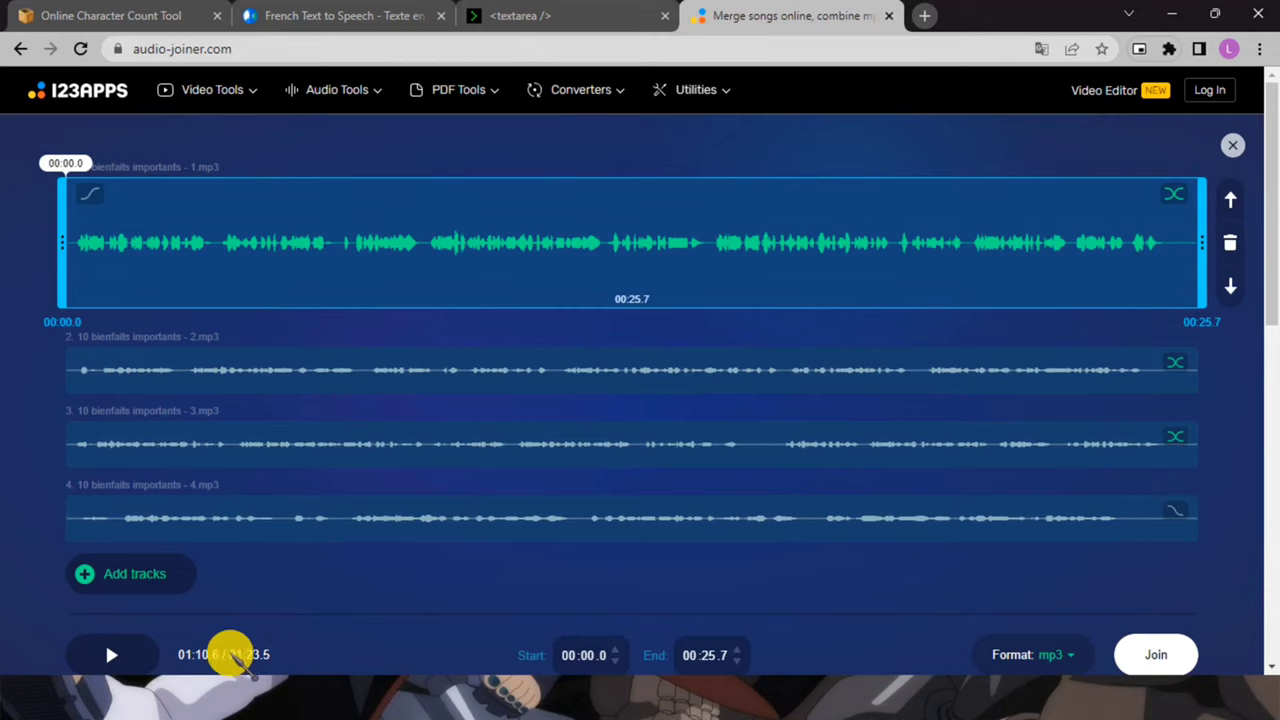
# - Disable the cross-fade at the end of tracks 1, 2 and 3
pyautogui.scroll(-2, 214, 651)
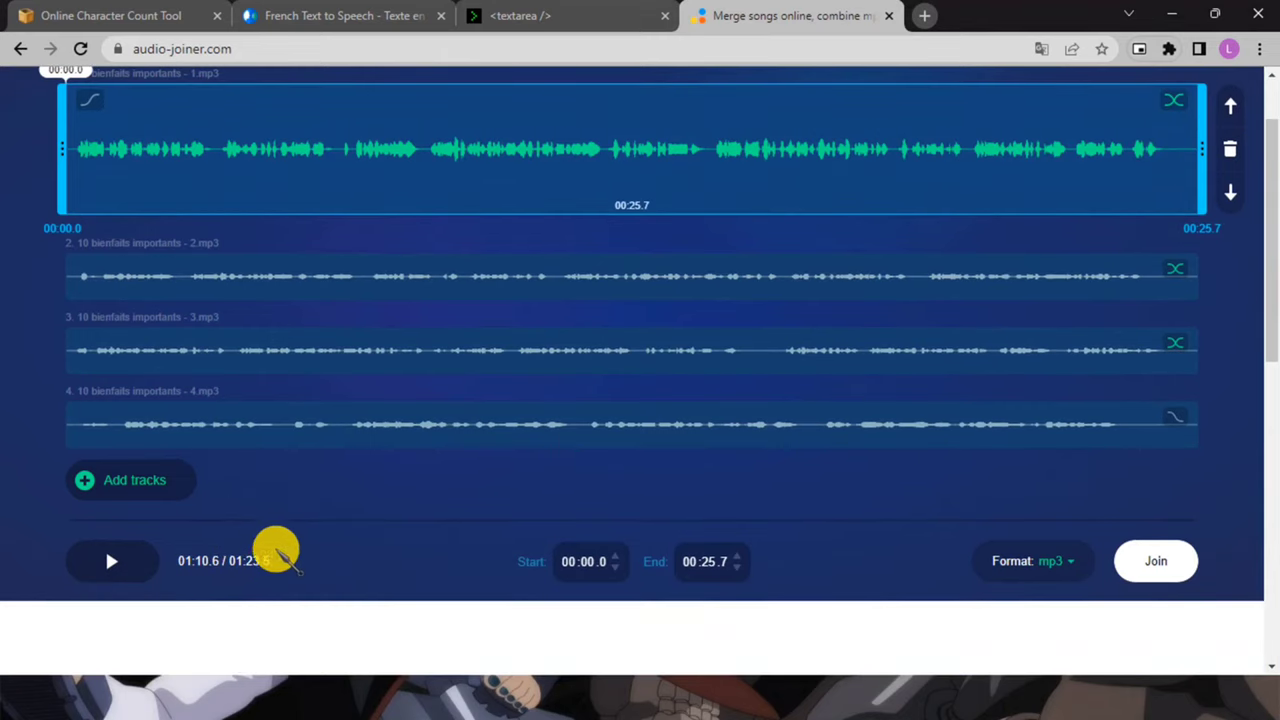
pyautogui.scroll(2, 980, 240)
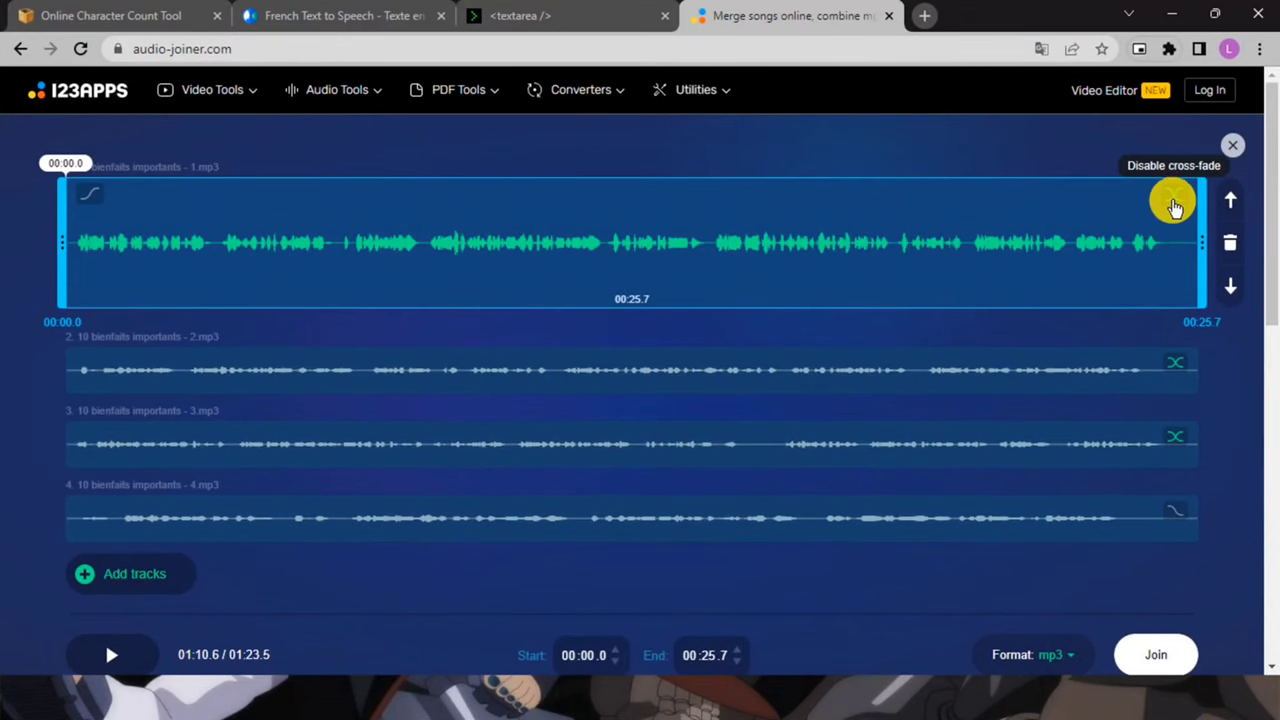
pyautogui.click(1172, 201)
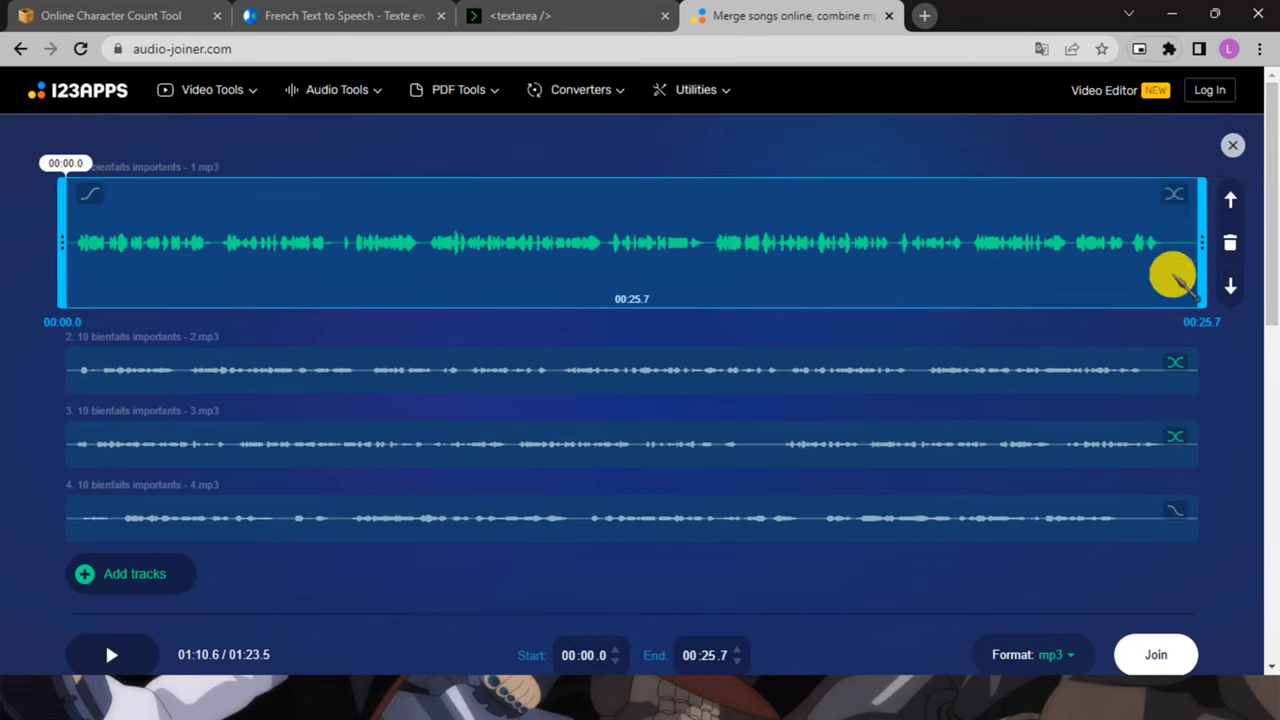
pyautogui.click(1176, 440)
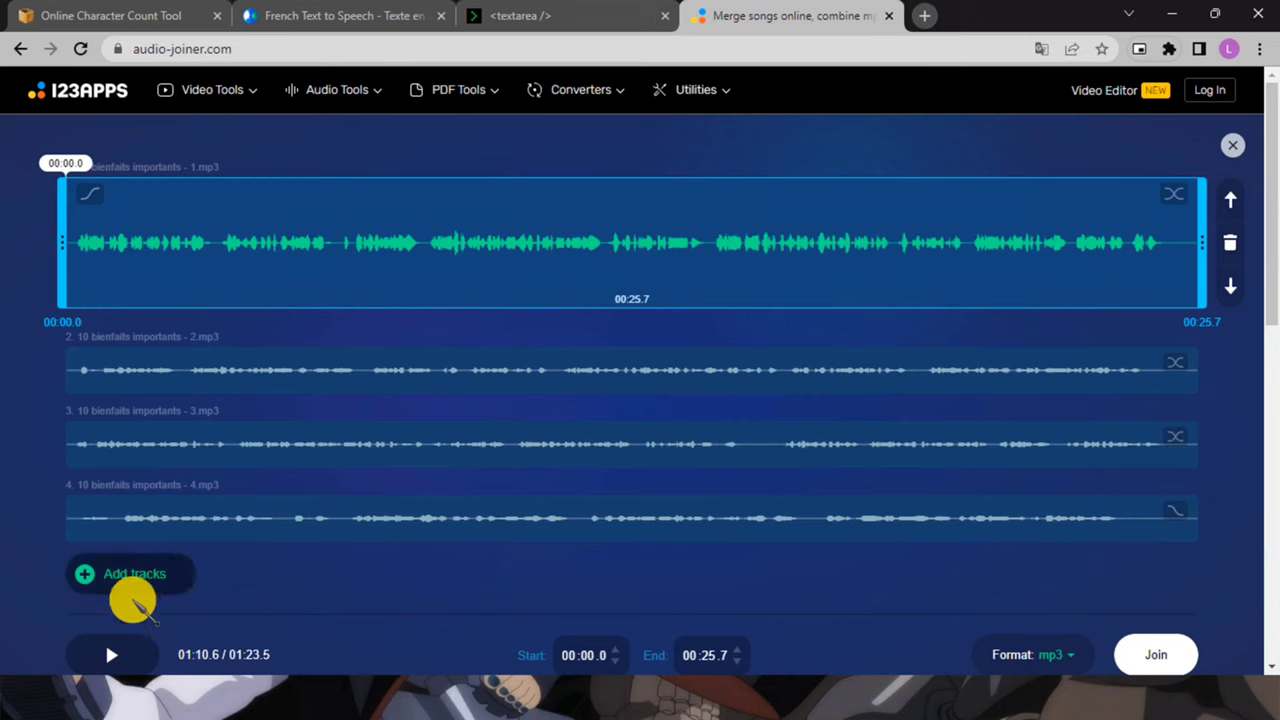
# - Play the combined tracks, checking the end of track 1 and the second half of track 4
pyautogui.scroll(-1, 128, 598)
pyautogui.click(114, 562)
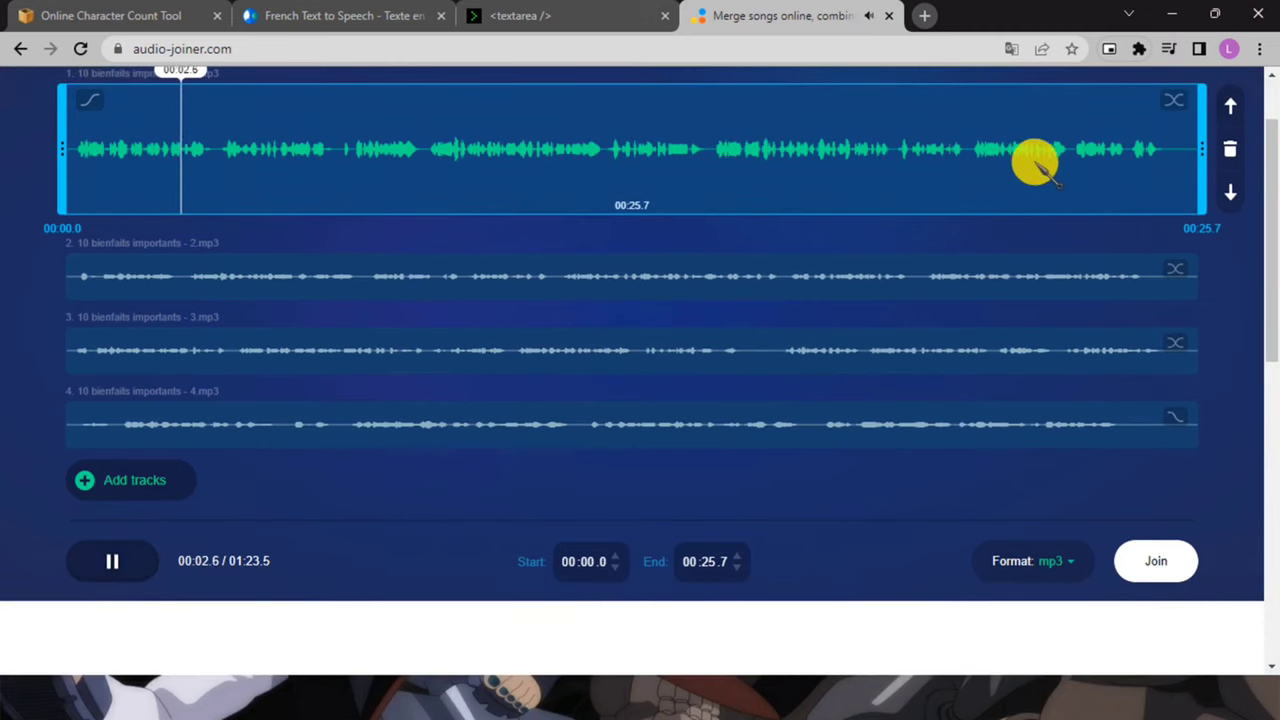
pyautogui.click(1148, 146)
pyautogui.click(727, 424)
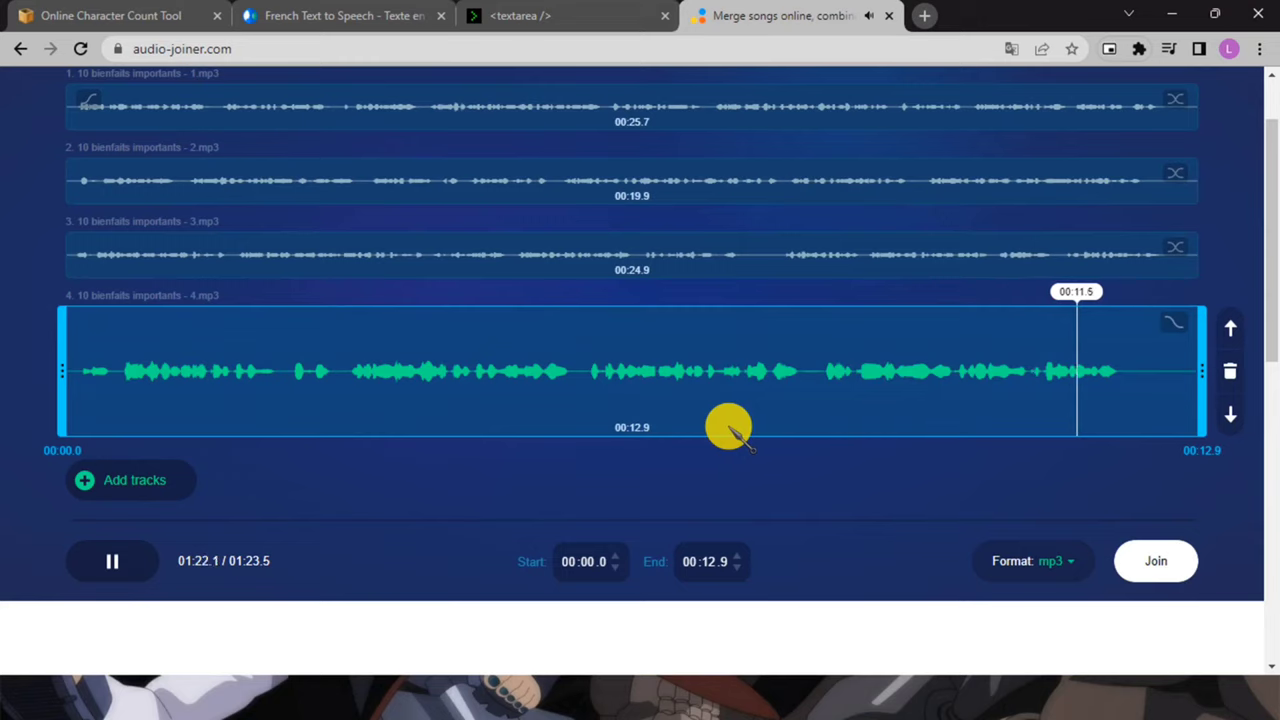
# - Choose mp3 as the output format, join the four tracks and download the merged file
pyautogui.click(1042, 563)
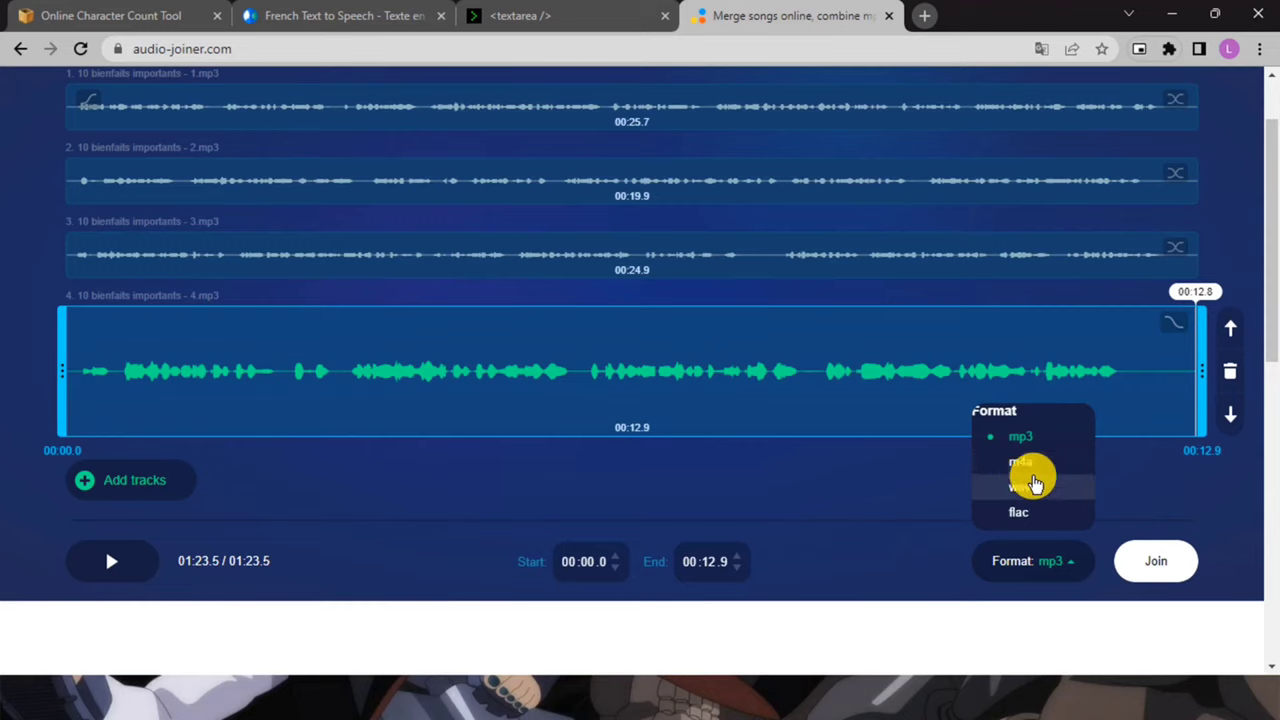
pyautogui.click(1030, 442)
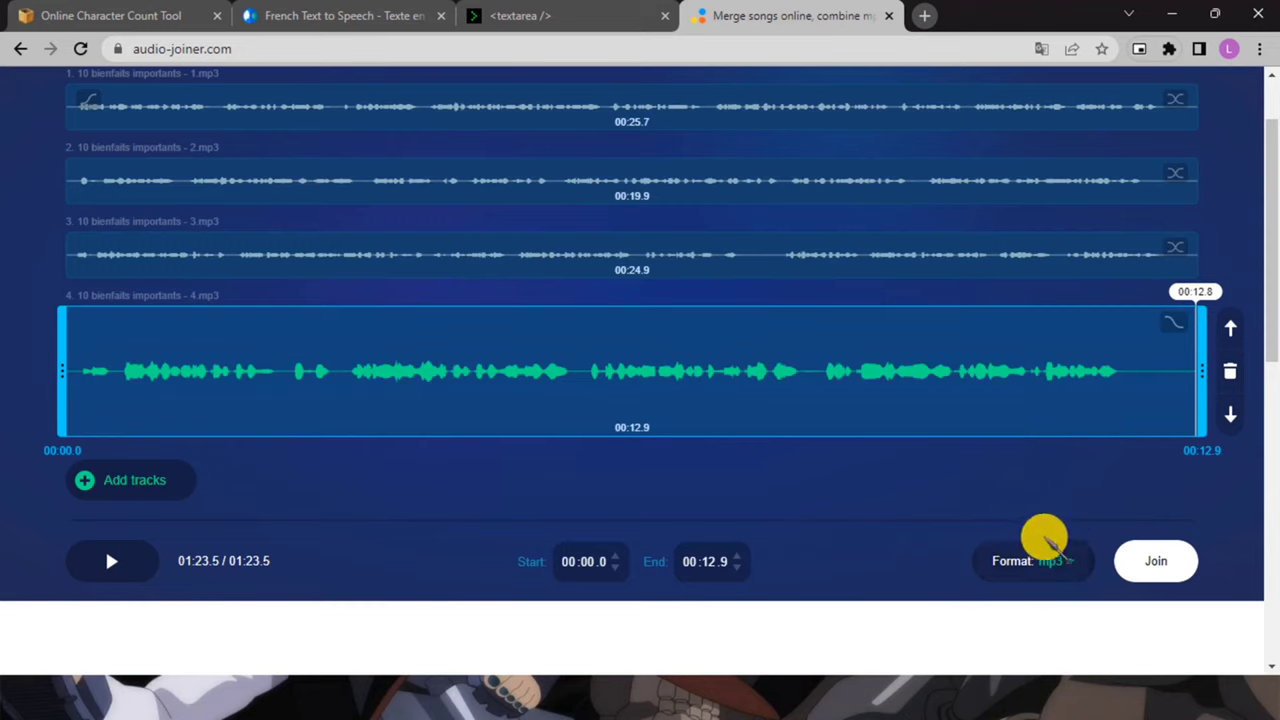
pyautogui.click(1157, 568)
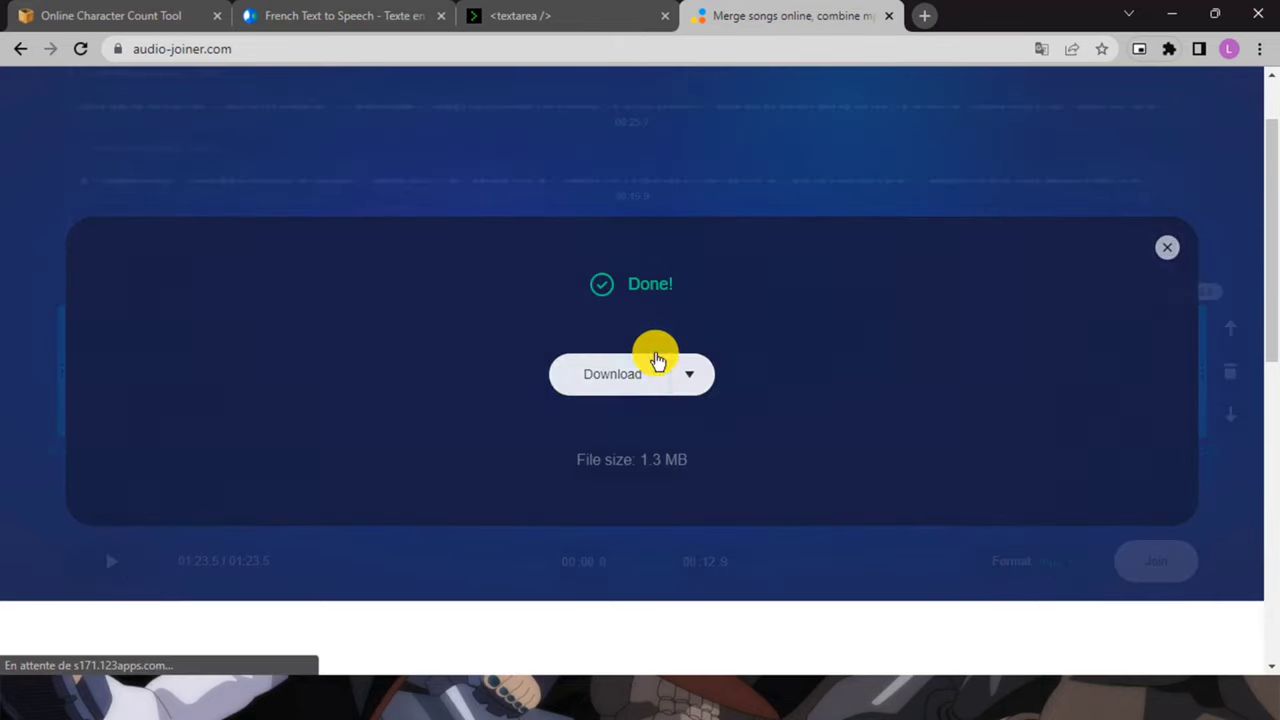
pyautogui.click(645, 372)
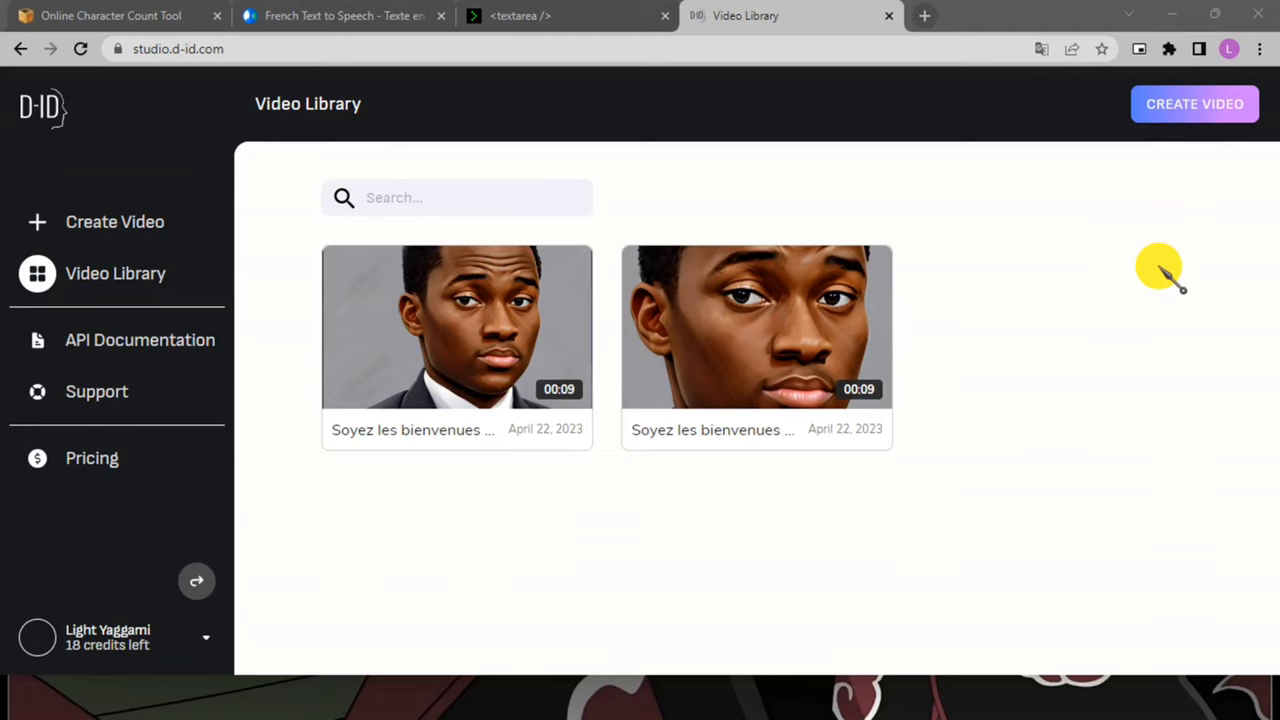
# - Create a new D-ID video with the close-up custom presenter and upload "10 bienfaits importants - full.mp3" as its voice audio
pyautogui.click(1181, 108)
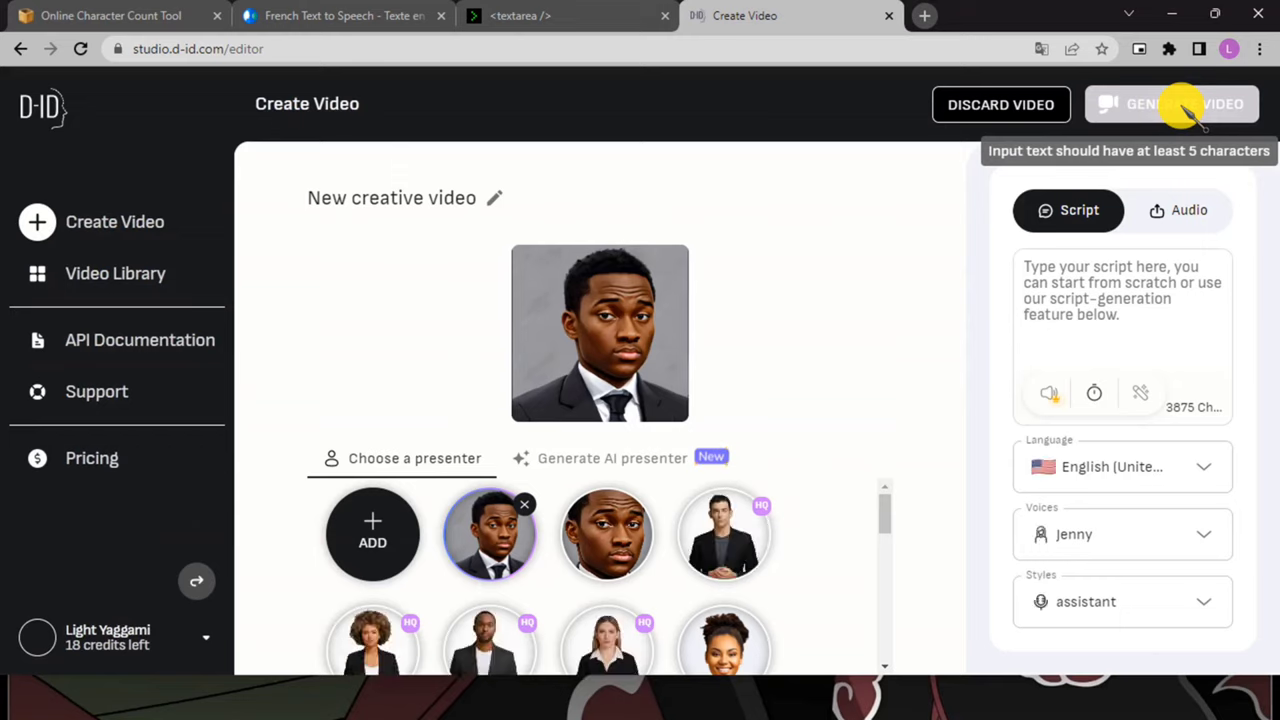
pyautogui.click(1188, 220)
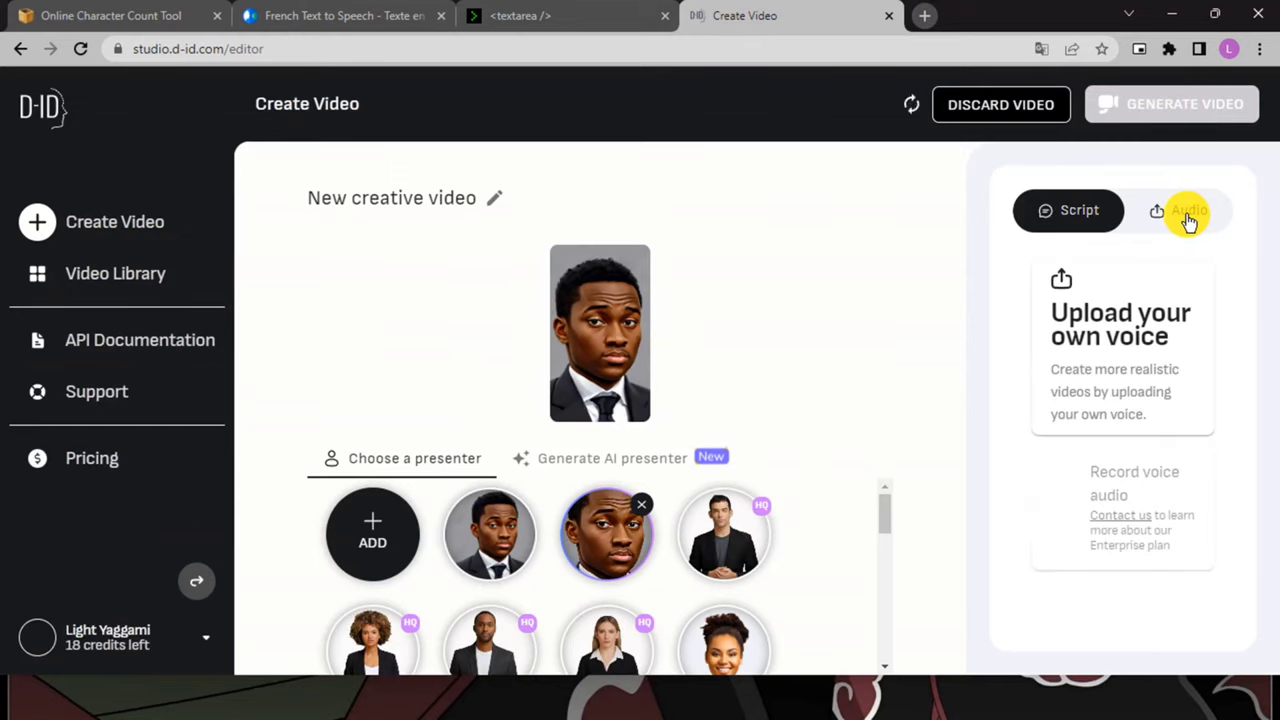
pyautogui.click(1117, 347)
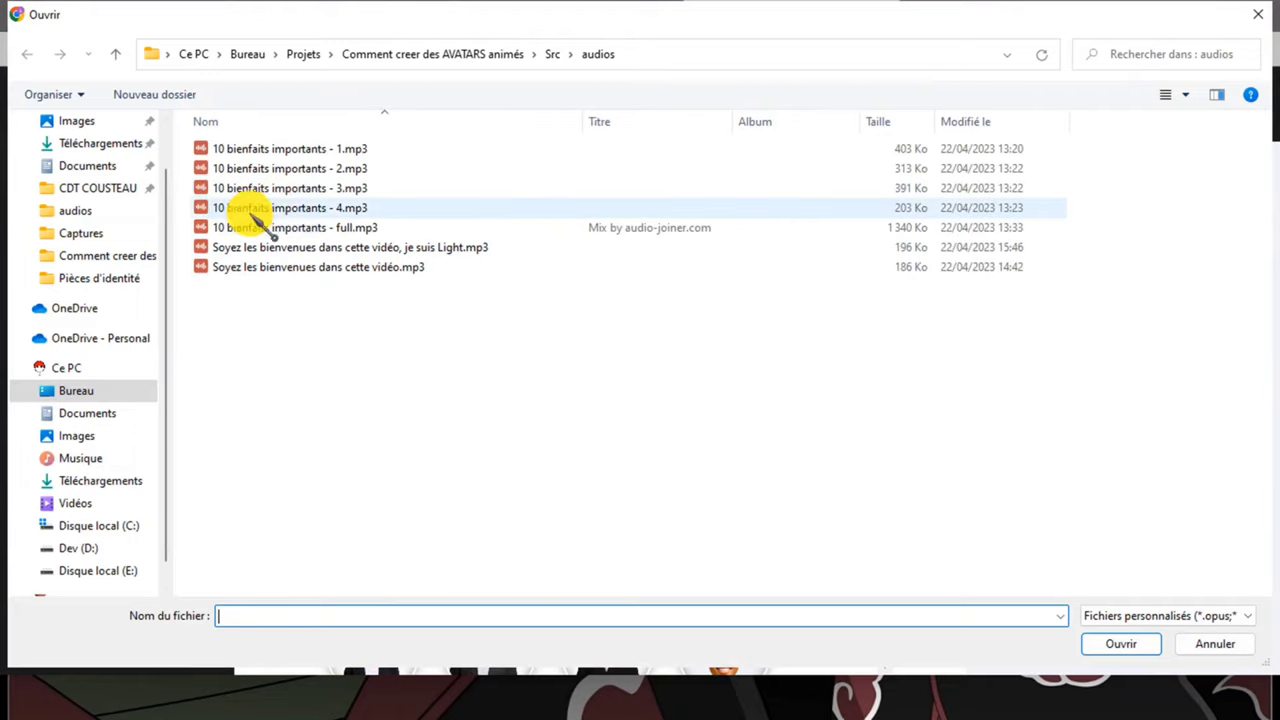
pyautogui.doubleClick(339, 230)
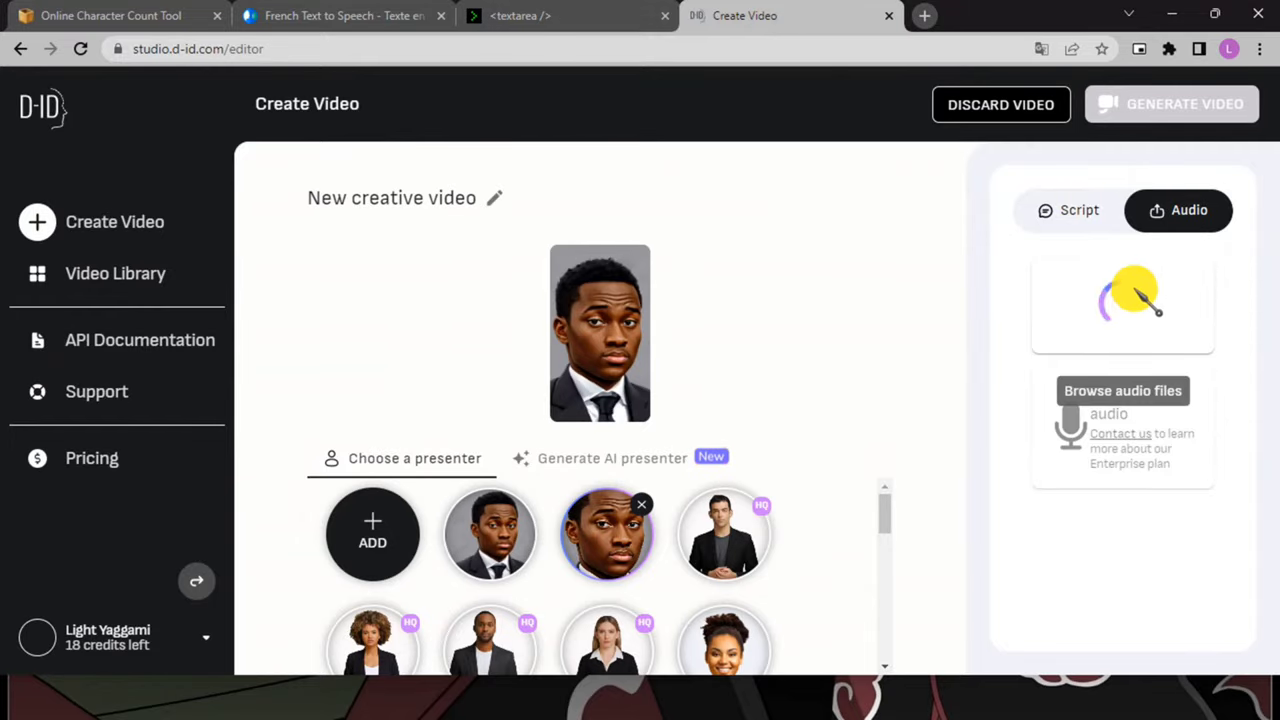
# - Rename the new video "Bienfaits importants du sommeil"
pyautogui.click(491, 200)
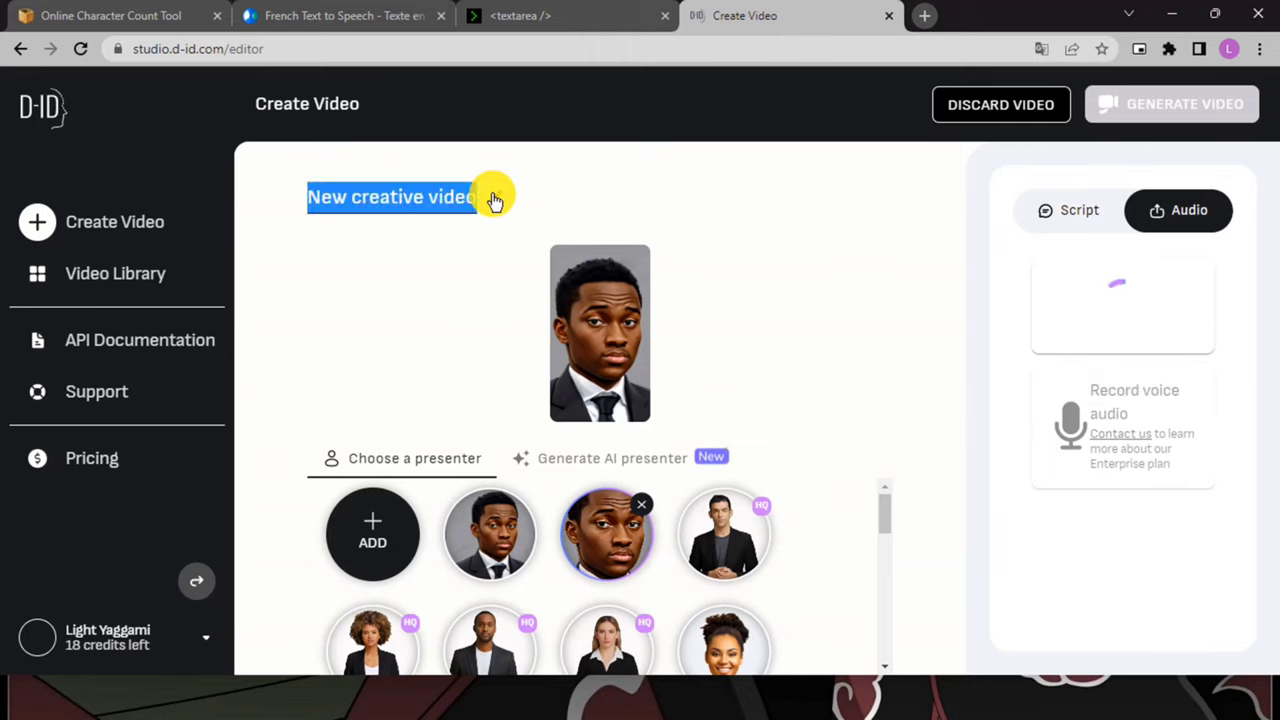
pyautogui.write('Bienfaits importants du sommeil')
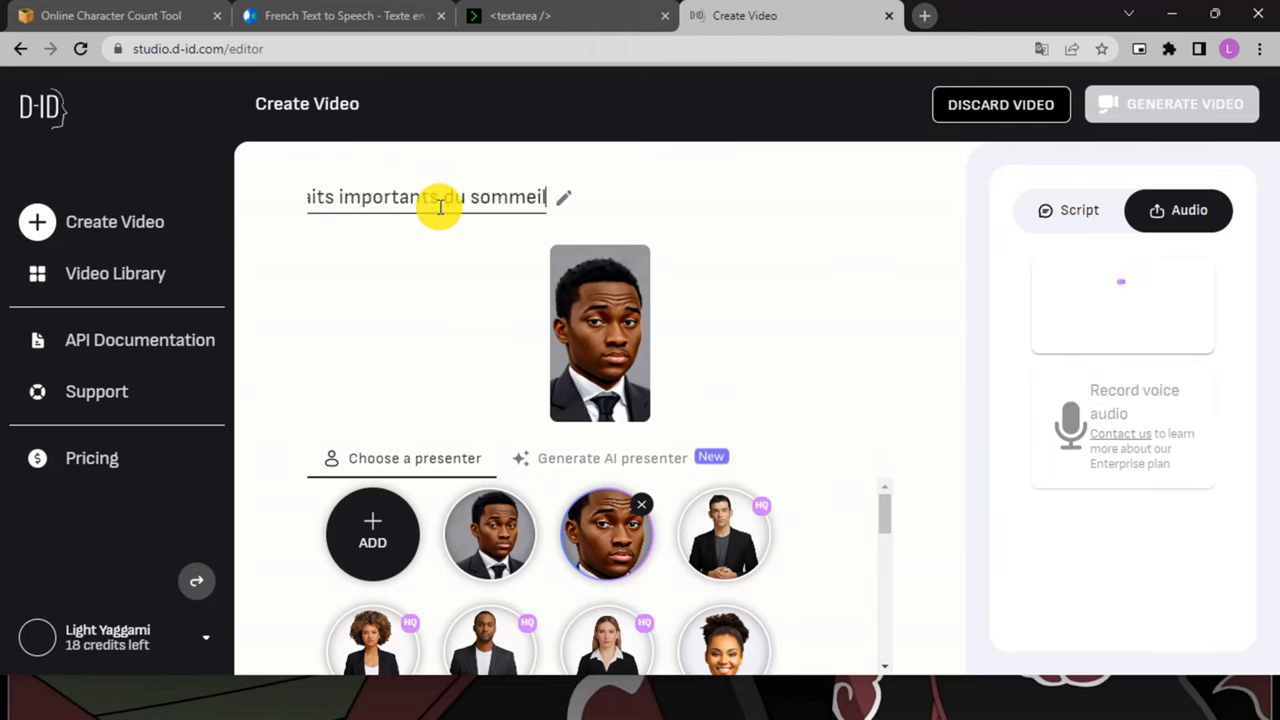
# - Shorten the video's title to "10 bienfaits du sommeil"
pyautogui.moveTo(360, 197); pyautogui.dragTo(266, 191)
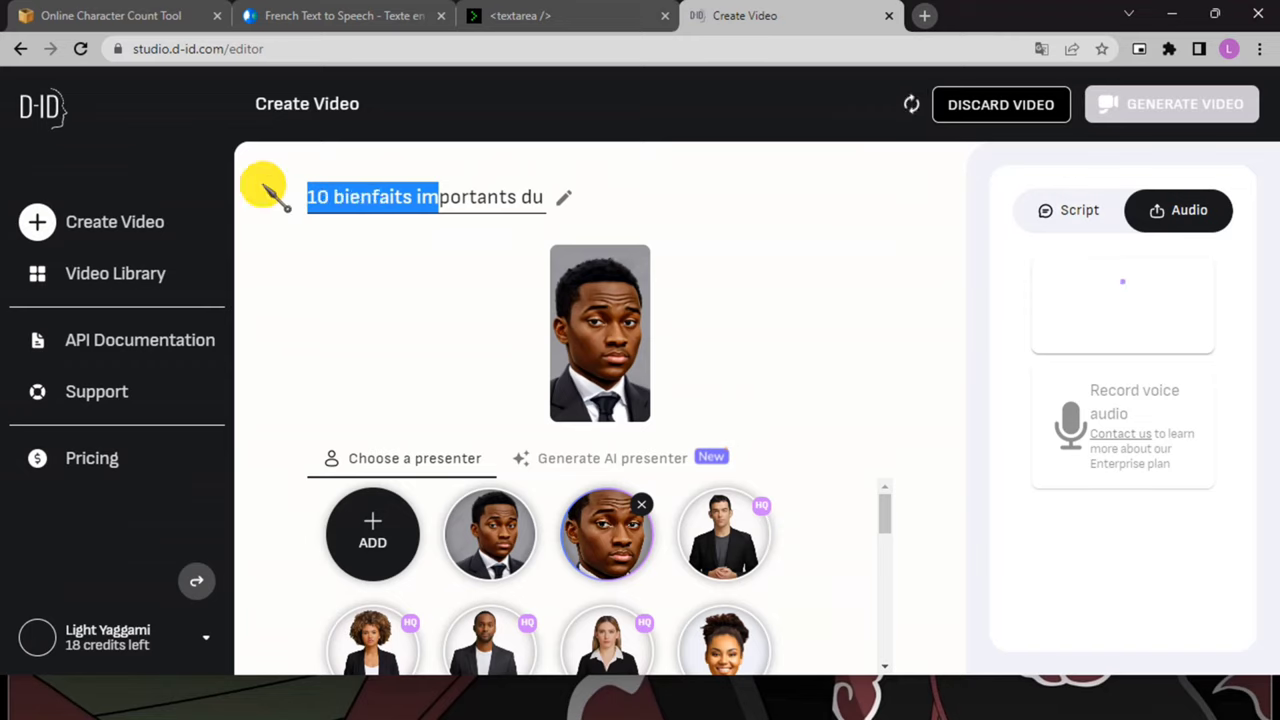
pyautogui.click(298, 190)
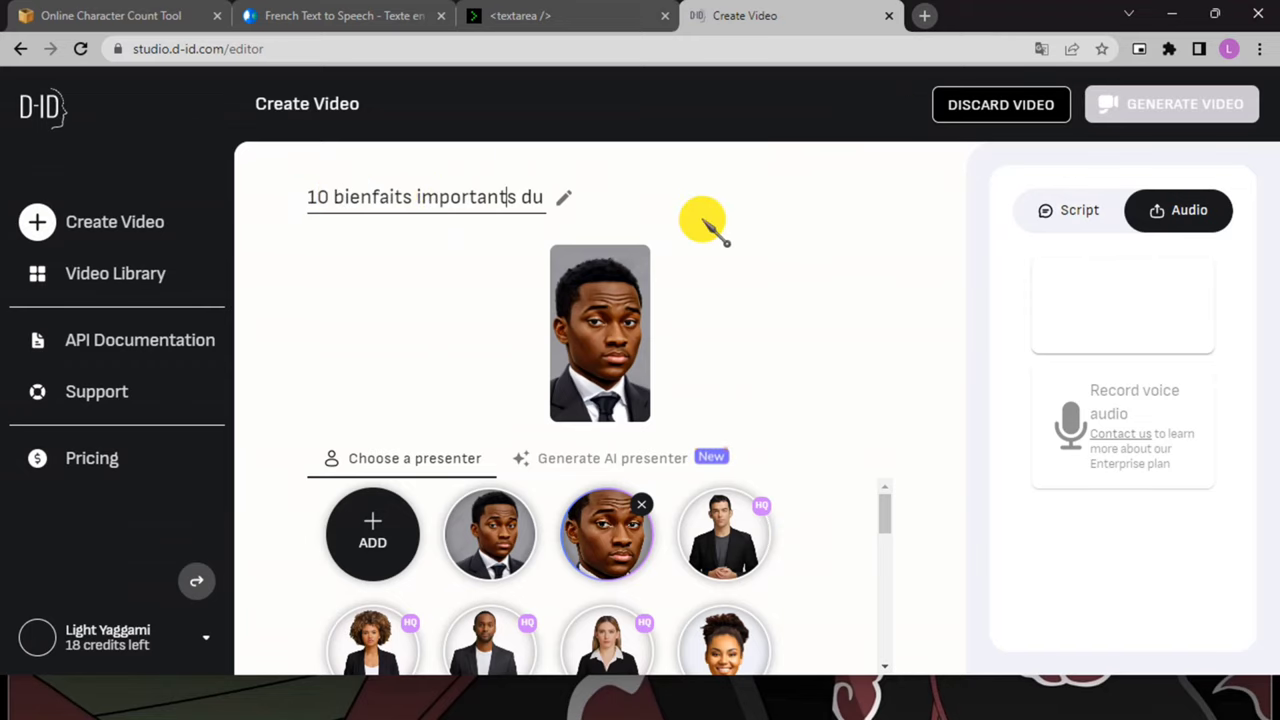
pyautogui.doubleClick(471, 194)
pyautogui.press('BackSpace')
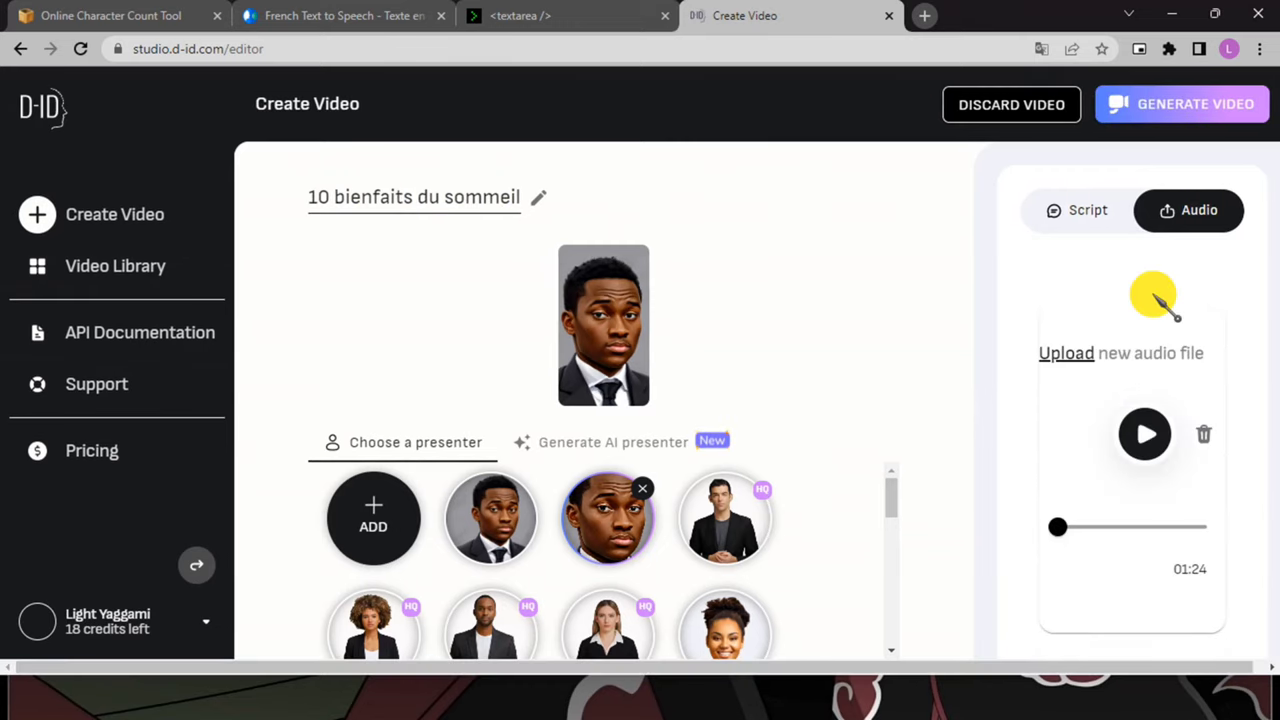
# - Play the opening seconds of the uploaded voice audio and pause it
pyautogui.click(1144, 437)
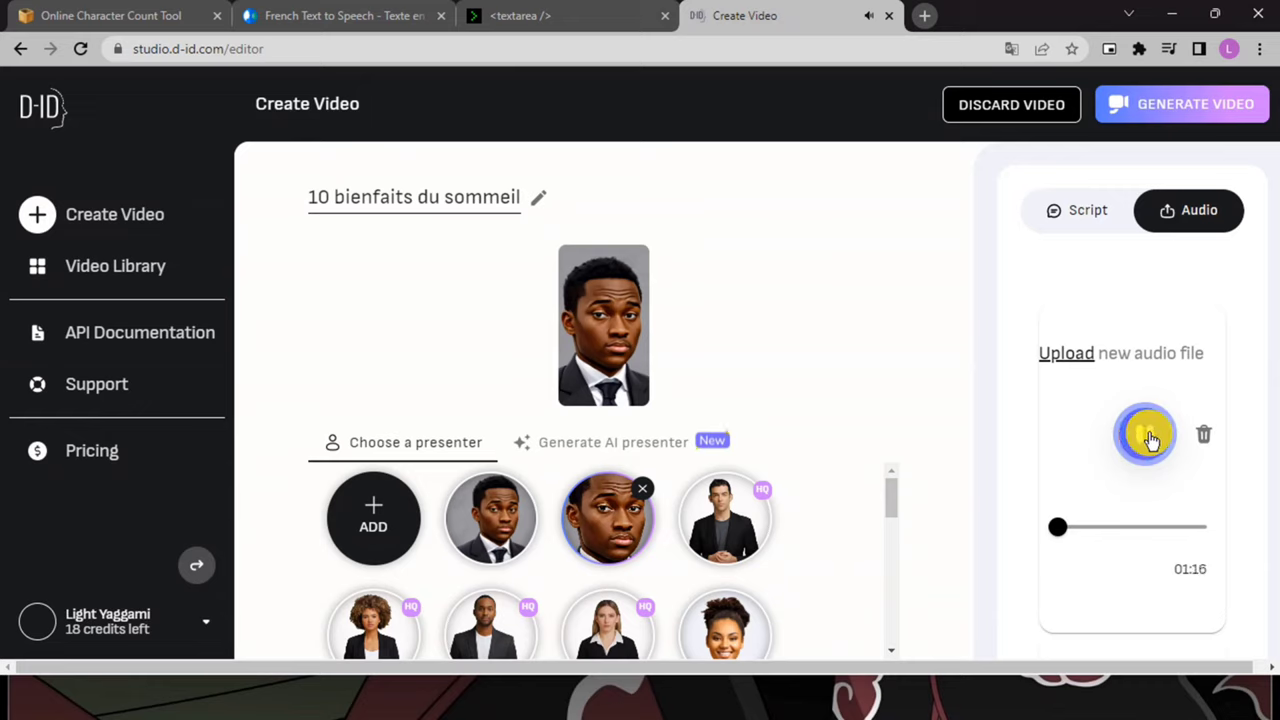
pyautogui.click(1148, 437)
# - Add the photo "1.jpg" from the Src "images" folder as the video's presenter
pyautogui.click(365, 524)
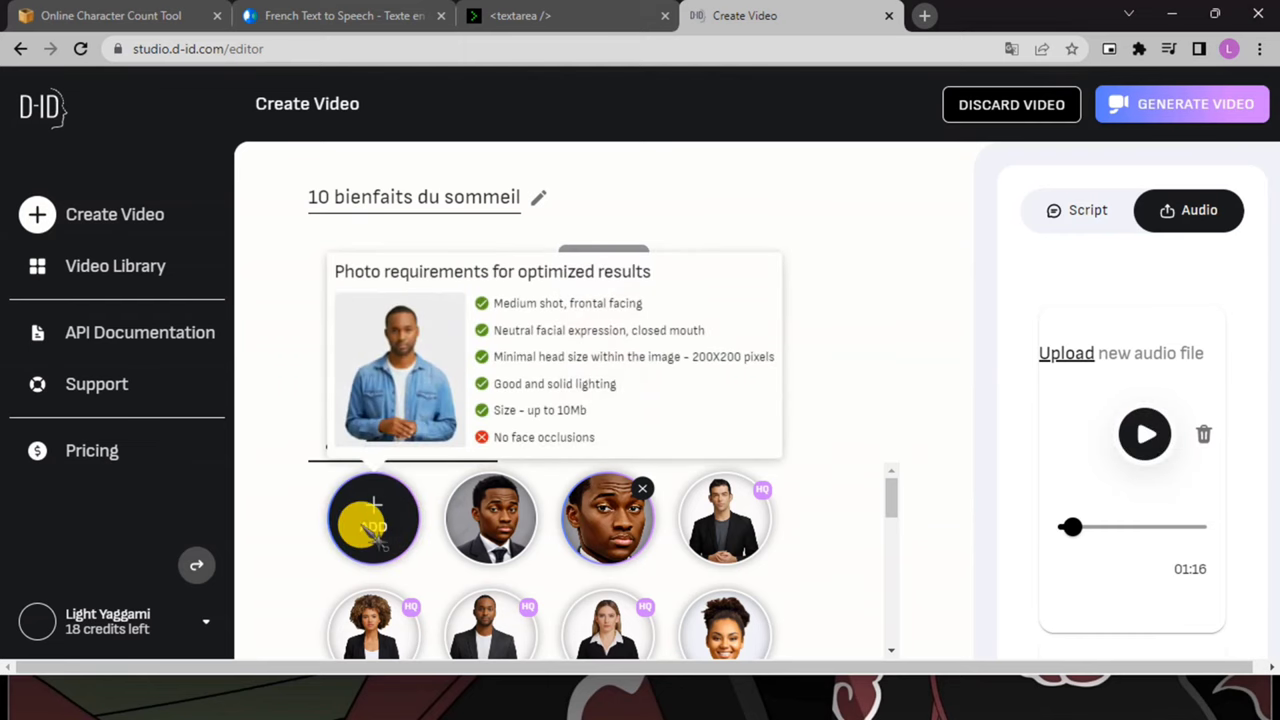
pyautogui.click(380, 491)
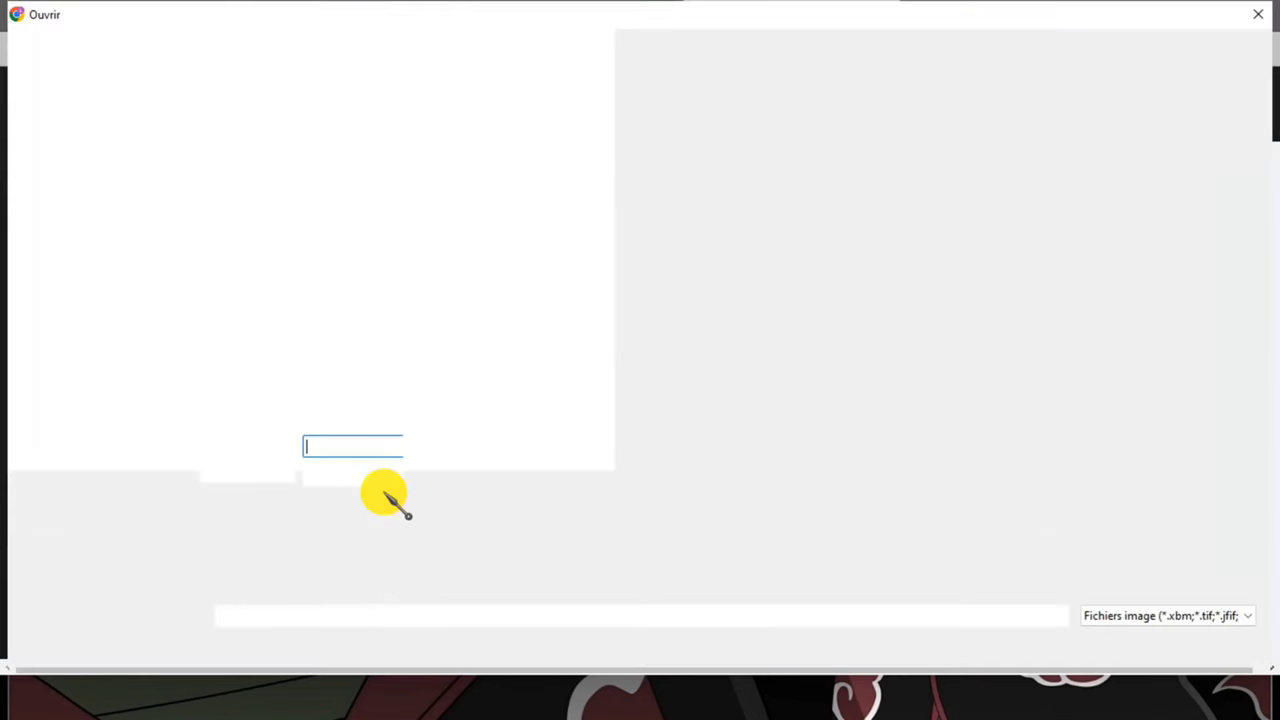
pyautogui.click(552, 54)
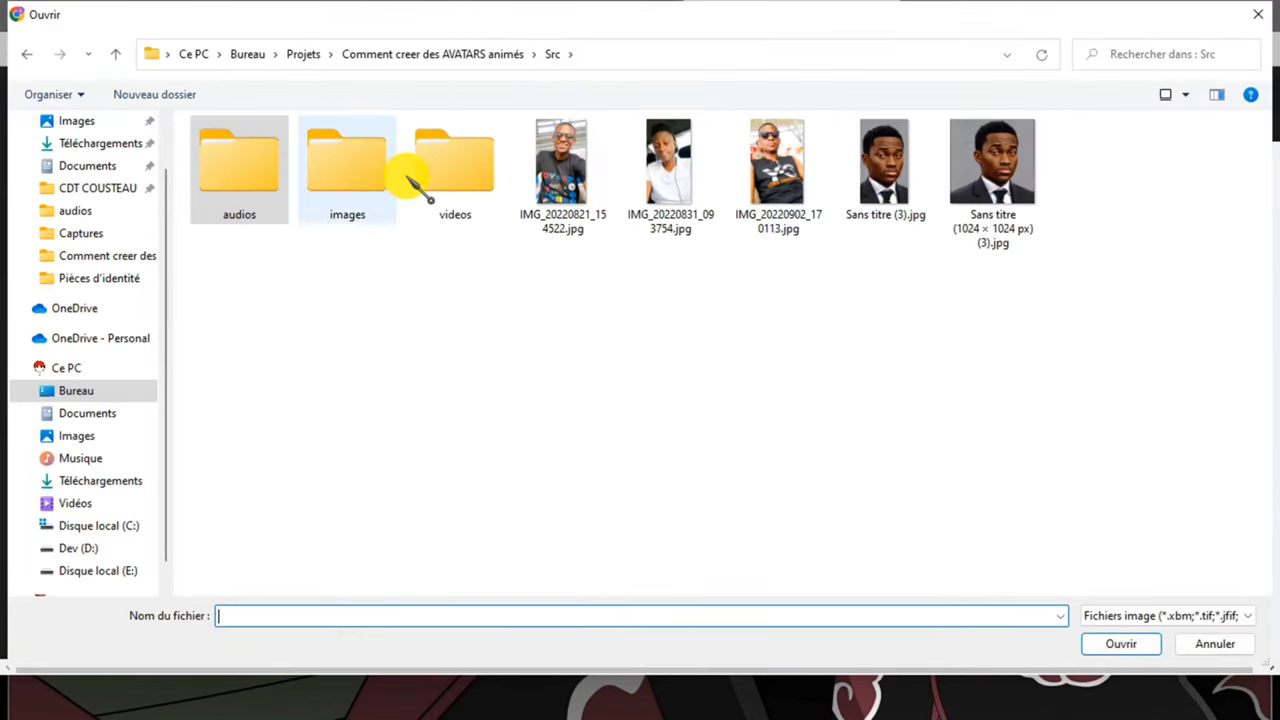
pyautogui.doubleClick(328, 172)
pyautogui.click(239, 165)
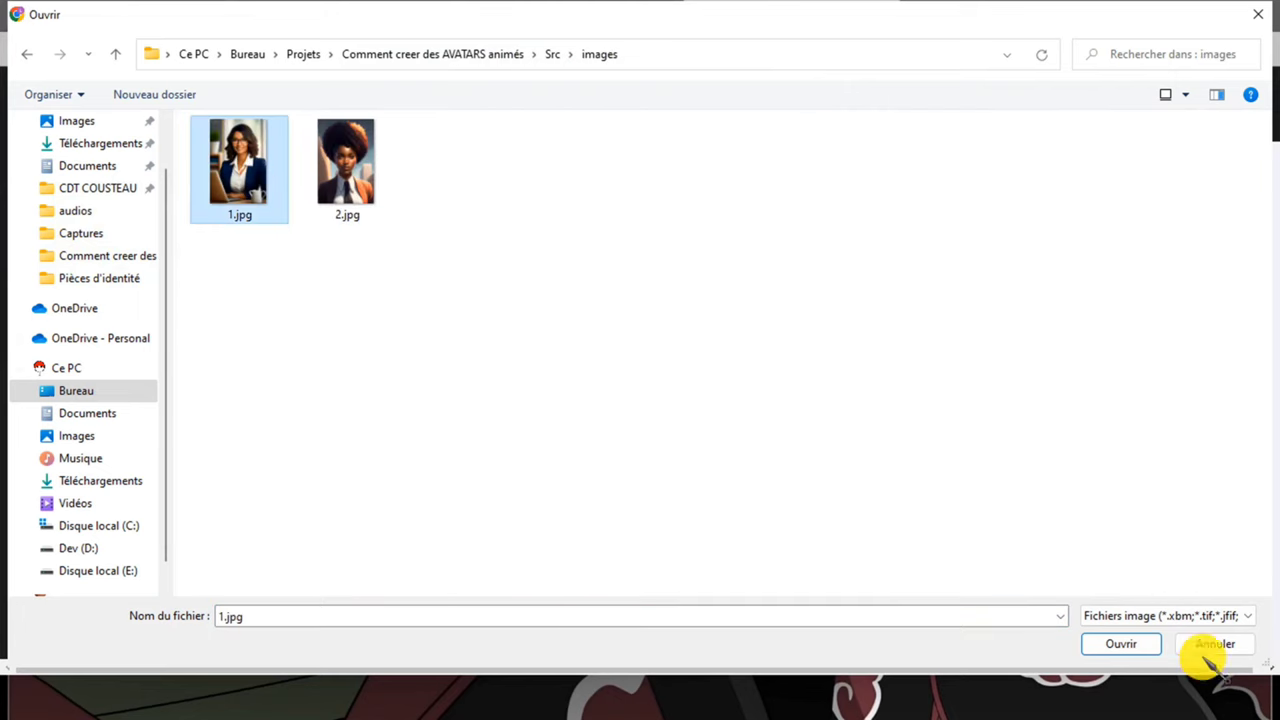
pyautogui.click(1117, 648)
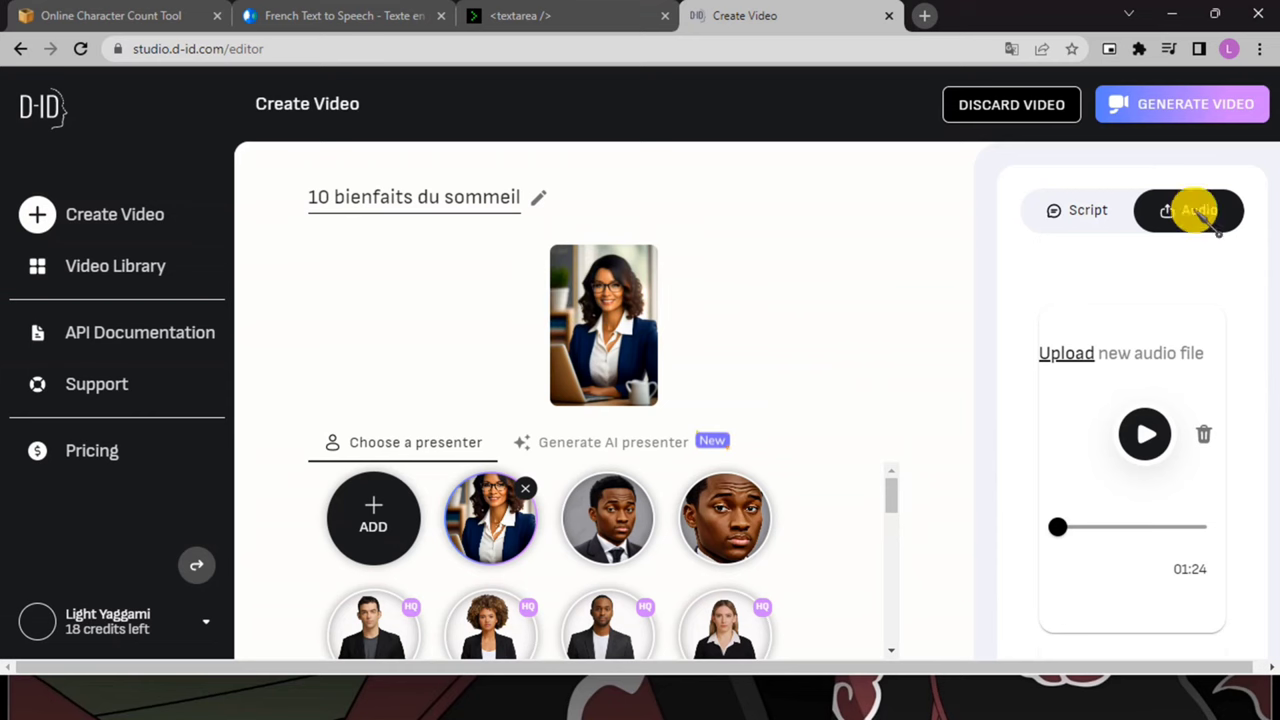
# - Generate the video after reviewing its length, name and credit cost, and open the finished "10 bienfaits du sommeil" from the video library
pyautogui.click(1166, 110)
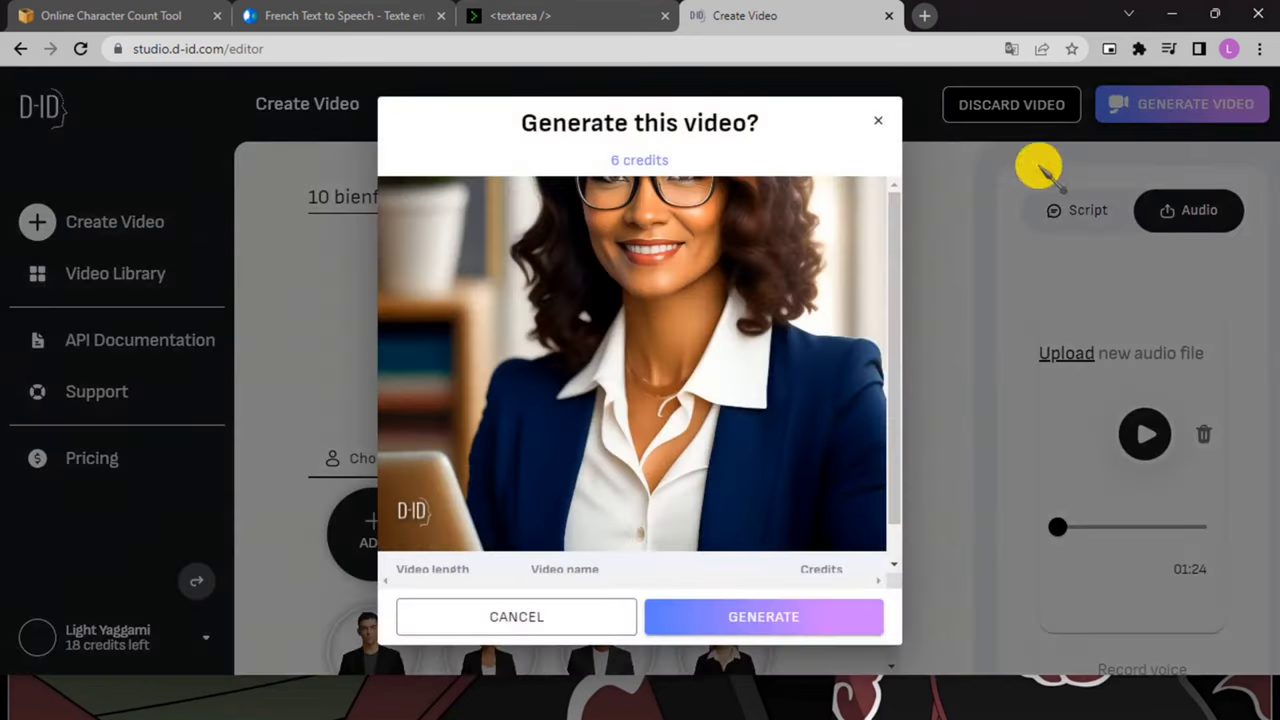
pyautogui.scroll(-1, 705, 330)
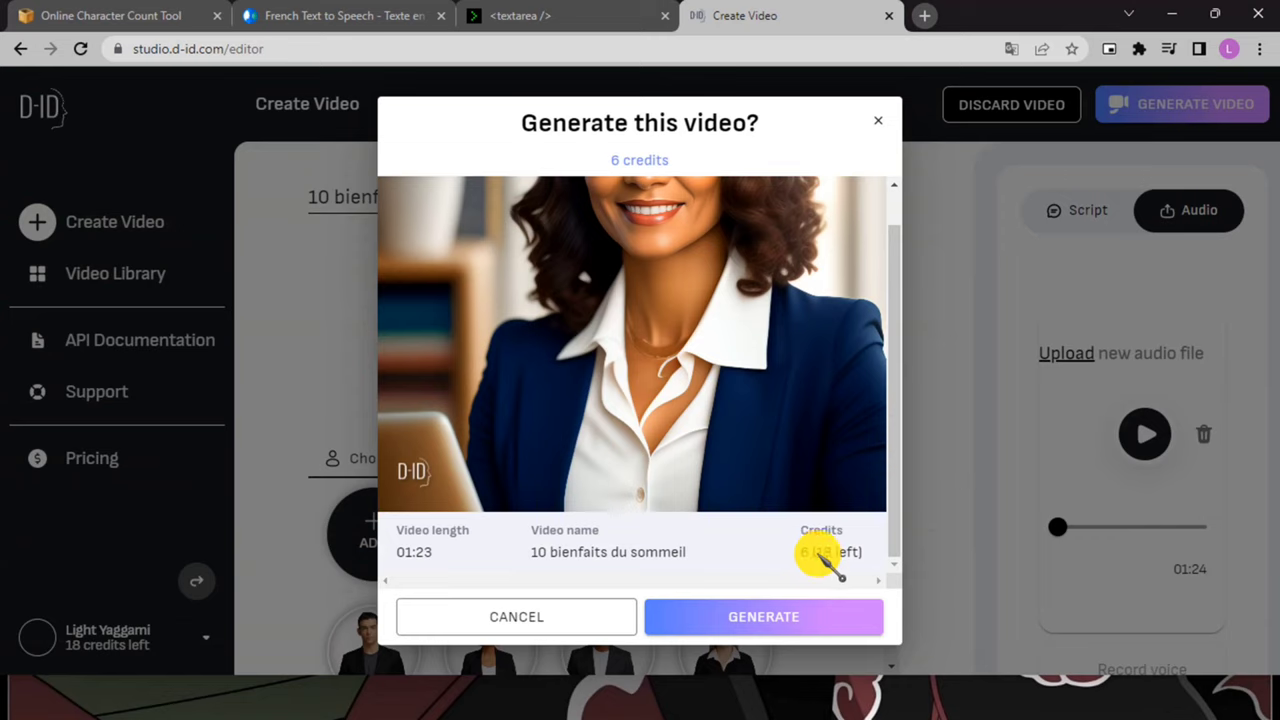
pyautogui.click(780, 620)
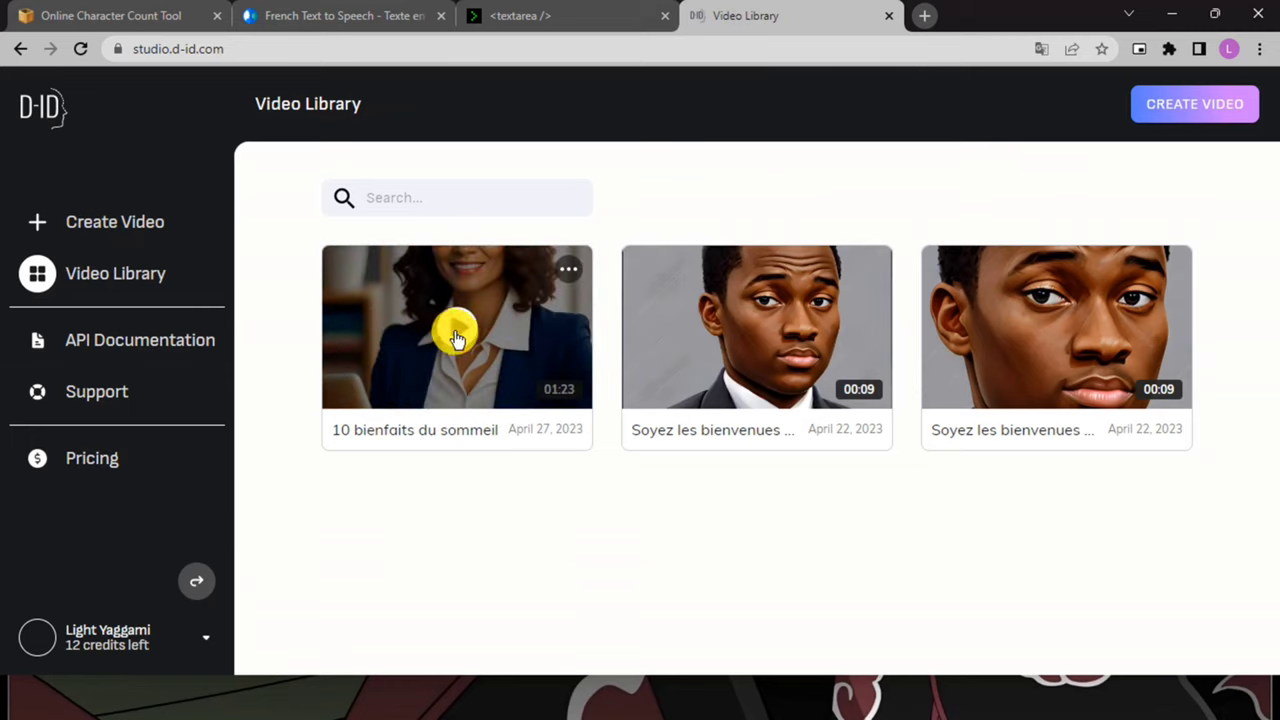
pyautogui.click(458, 338)
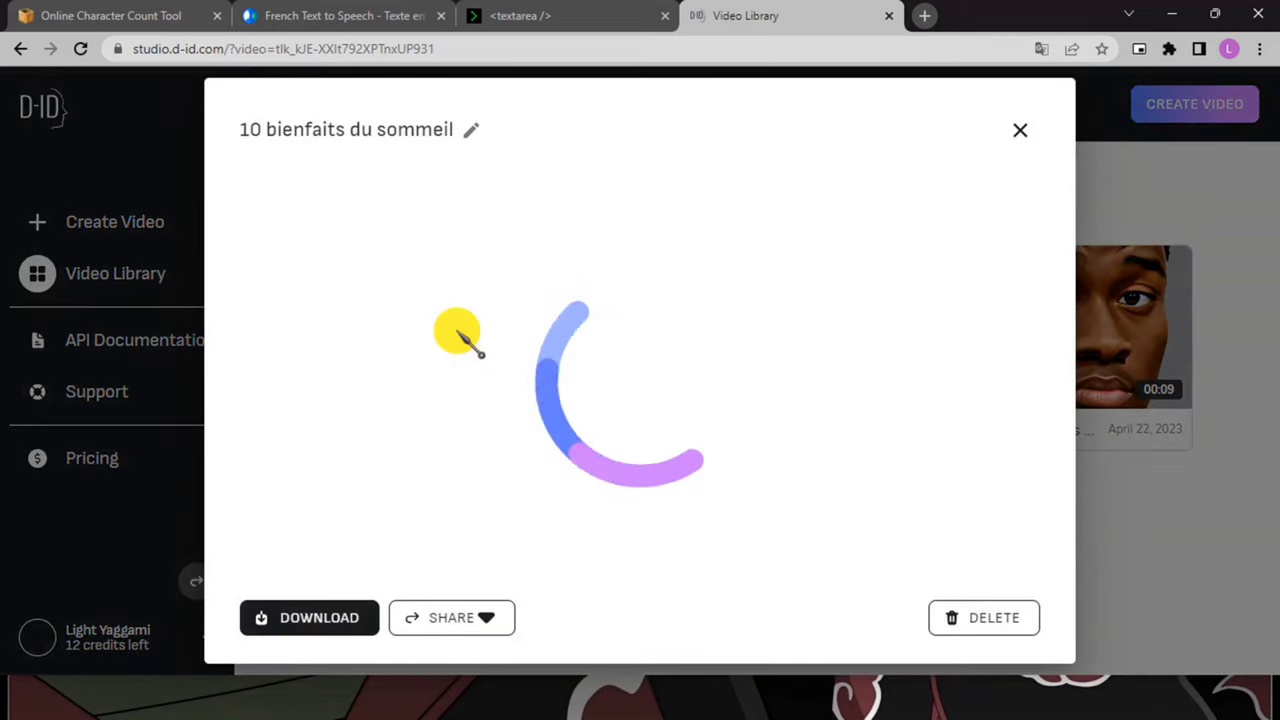